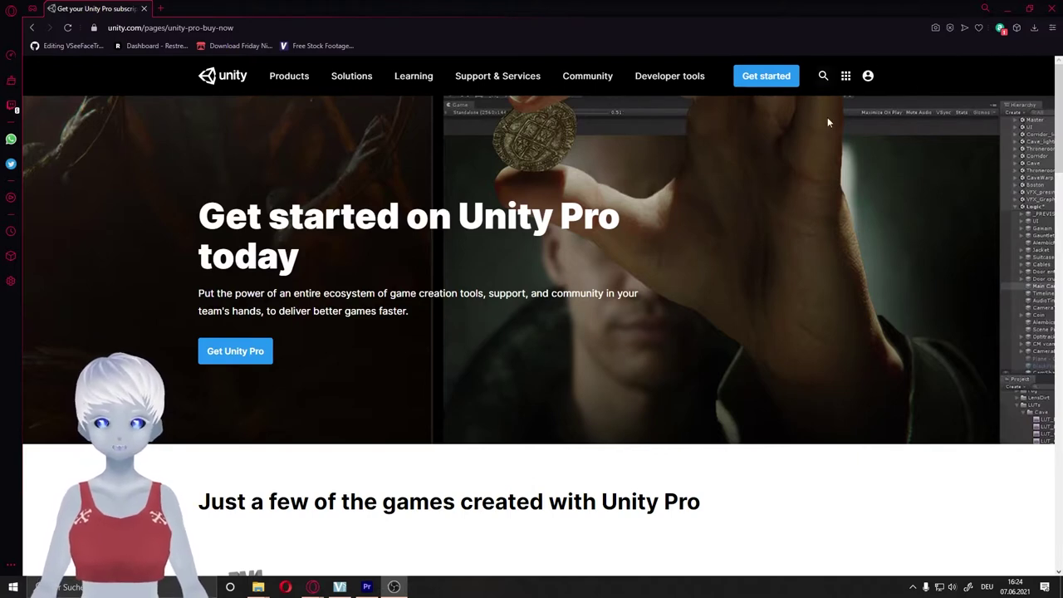
# On Unity's plans page, compare the Individual and Teams plans.
pyautogui.click(773, 80)
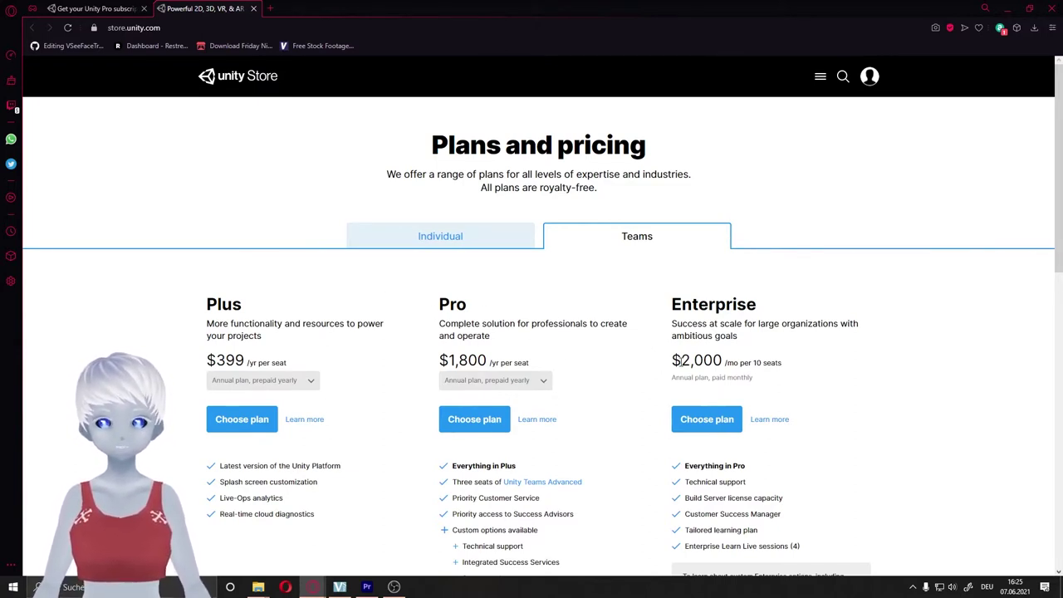
pyautogui.click(450, 241)
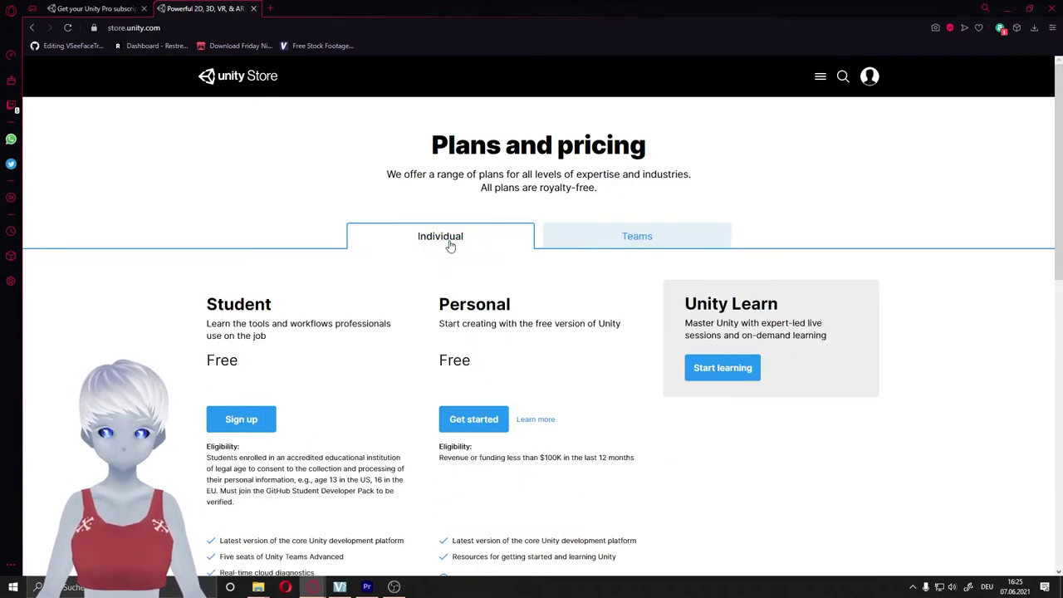
pyautogui.scroll(-1, 439, 245)
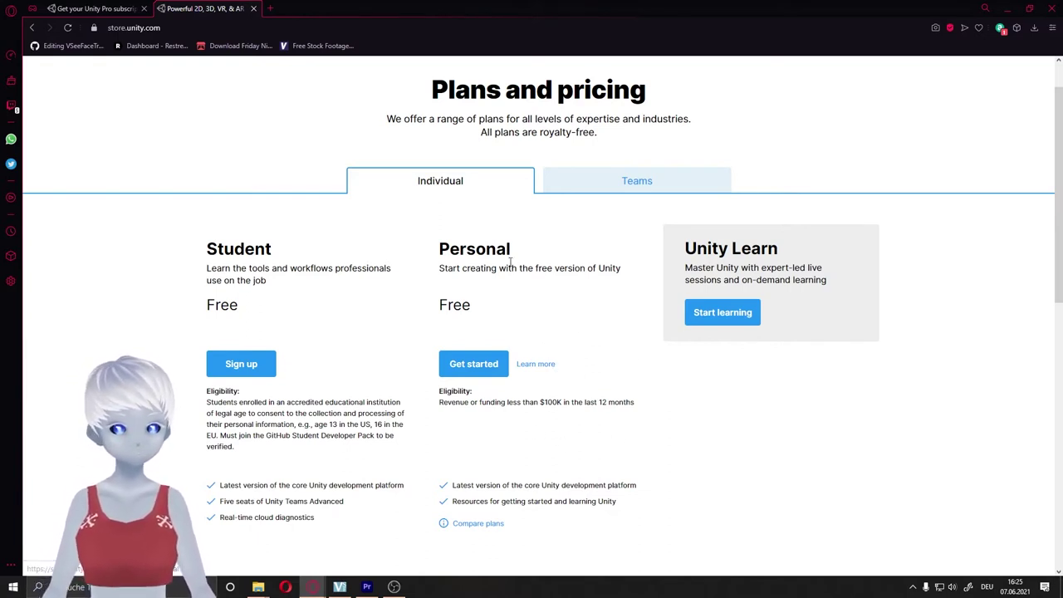
pyautogui.click(586, 188)
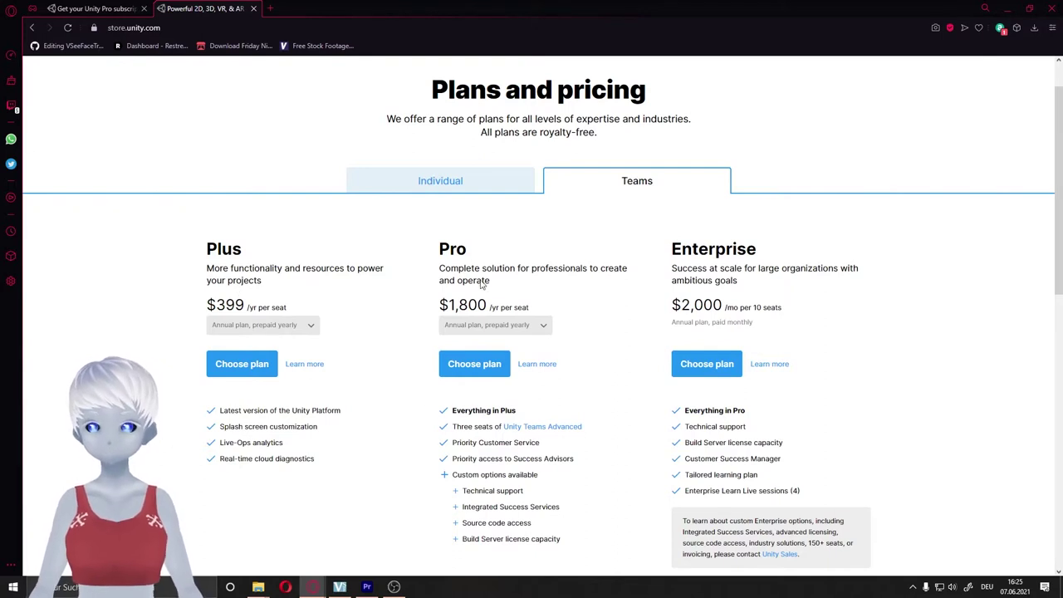
pyautogui.click(378, 184)
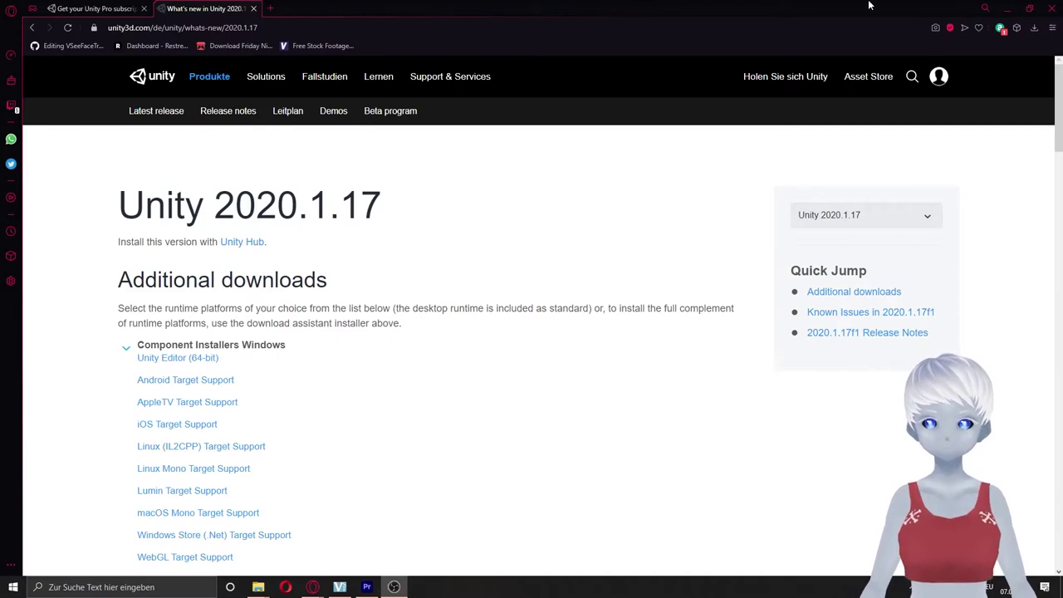
# Minimize the browser and launch Unity Hub from the desktop shortcut.
pyautogui.click(1006, 7)
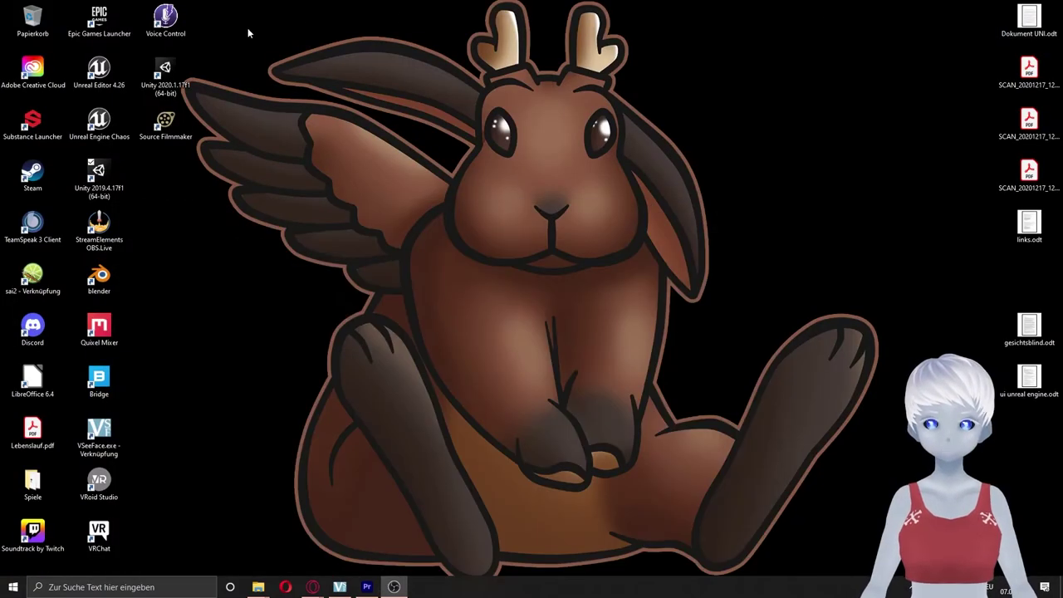
pyautogui.doubleClick(106, 174)
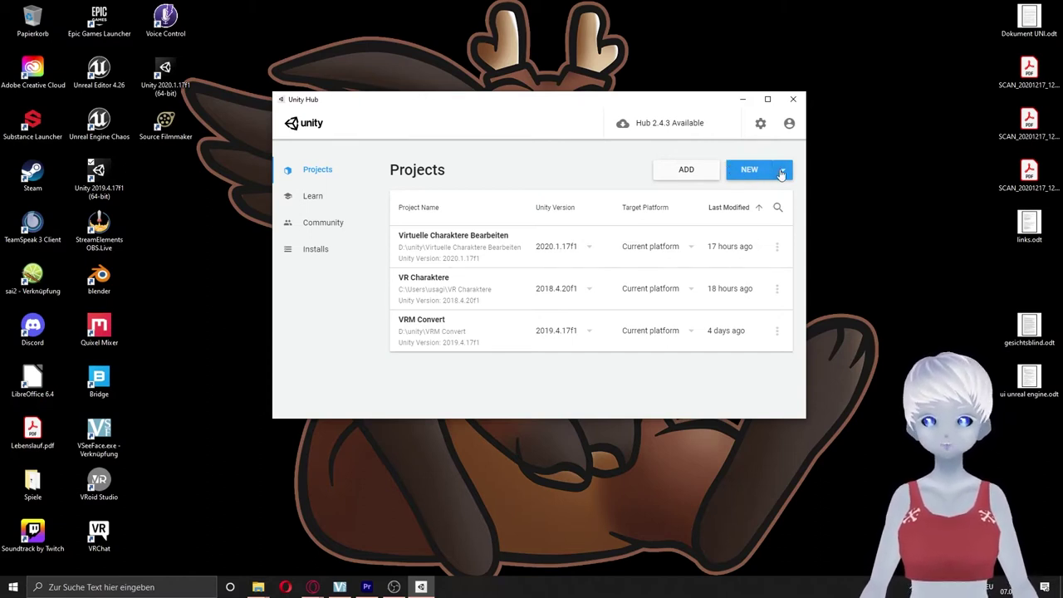
# Create a new 3D-template project named 'Test' in D:\unity.
pyautogui.click(752, 172)
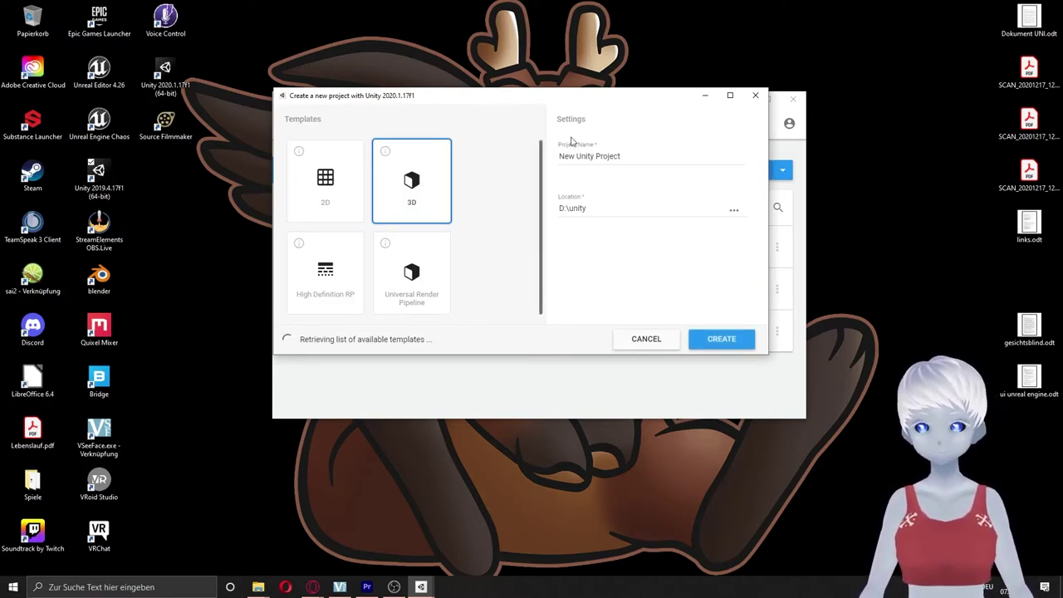
pyautogui.click(607, 157)
pyautogui.moveTo(630, 159); pyautogui.dragTo(523, 165)
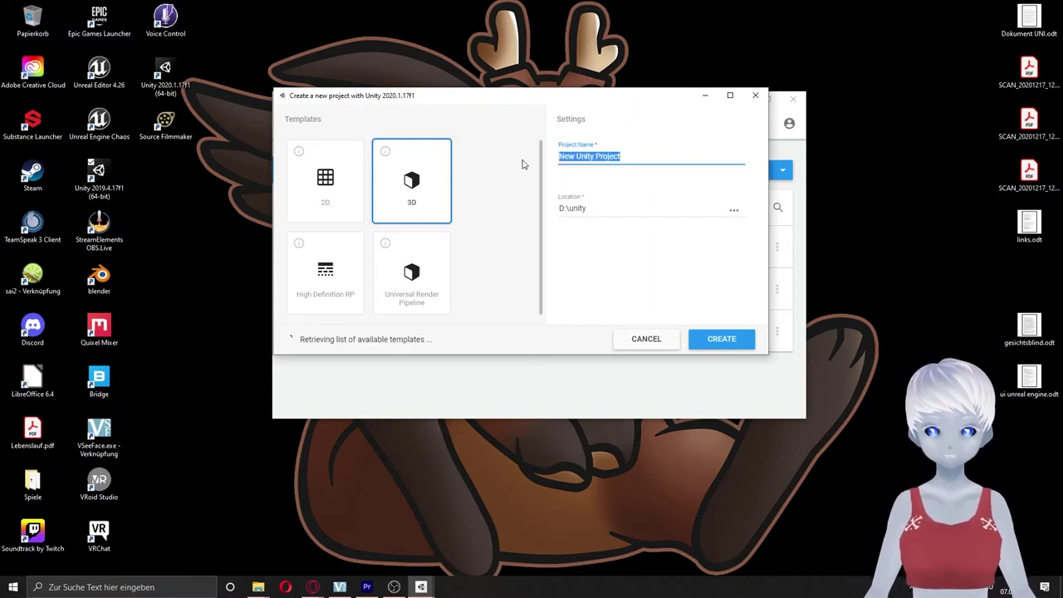
pyautogui.write('Test')
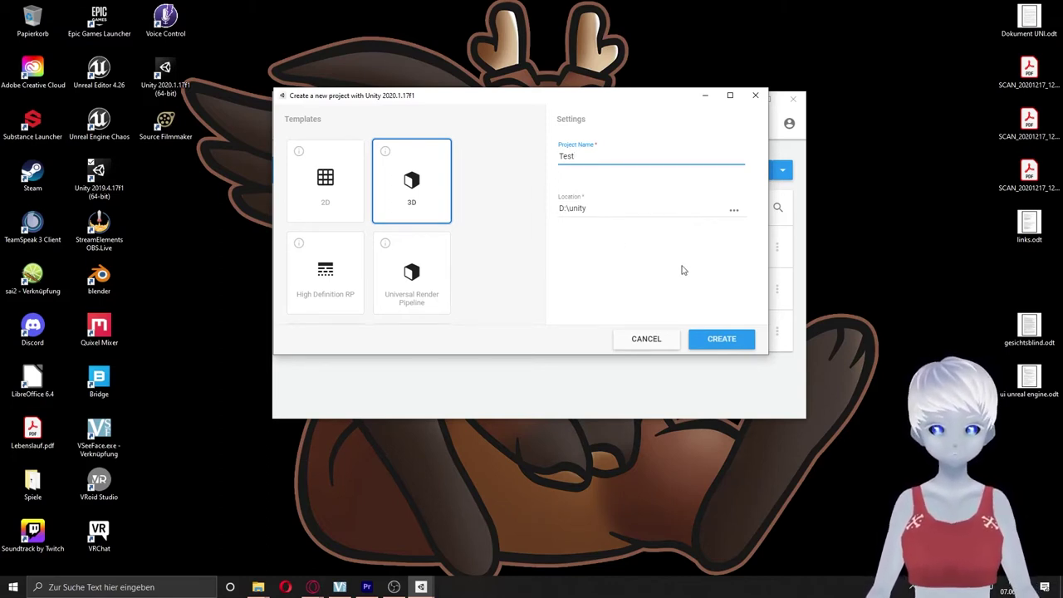
pyautogui.click(716, 339)
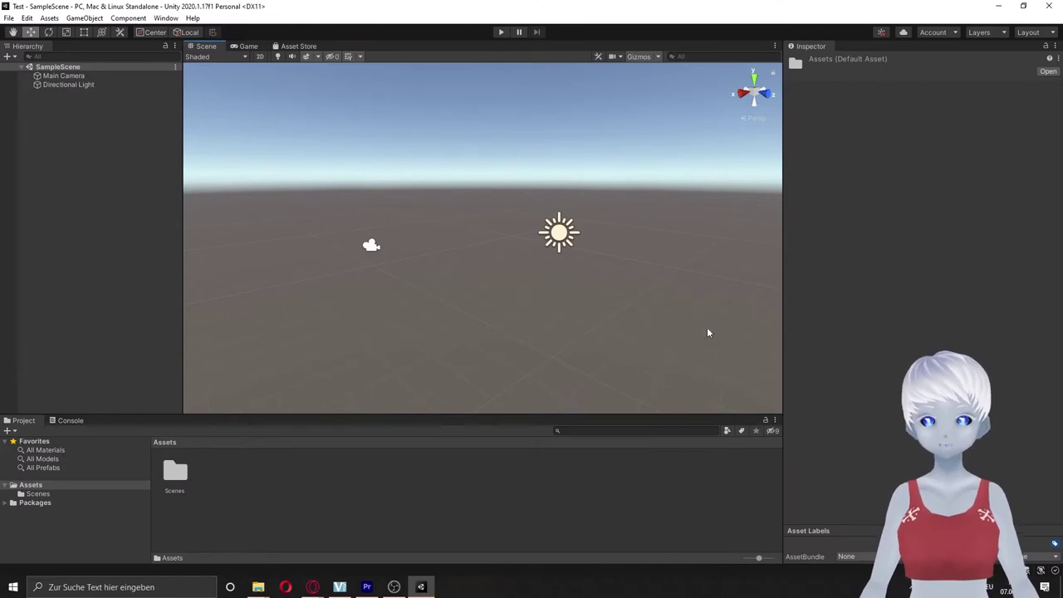
pyautogui.press('alt')
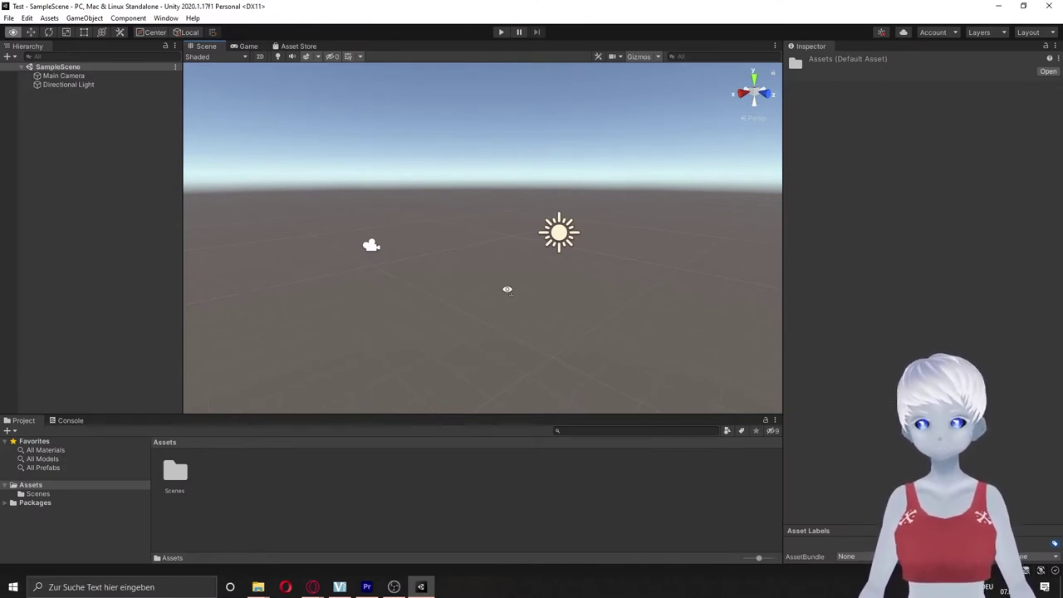
pyautogui.moveTo(507, 290)
pyautogui.keyDown('alt'); pyautogui.mouseDown()
pyautogui.moveTo(566, 271)
pyautogui.moveTo(415, 284)
pyautogui.mouseUp(); pyautogui.keyUp('alt')
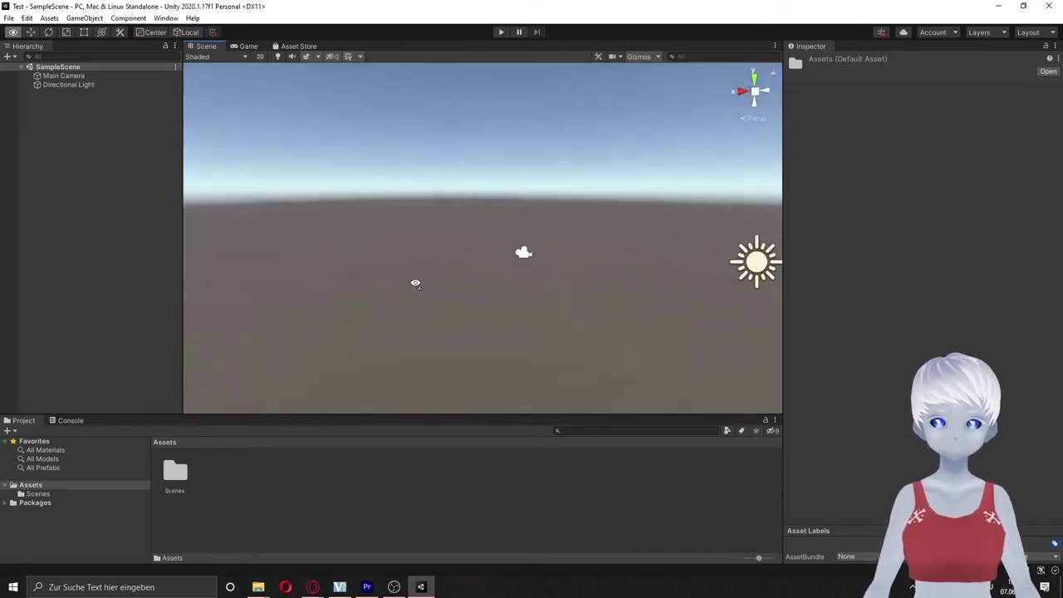
pyautogui.keyDown('alt'); pyautogui.moveTo(416, 283); pyautogui.dragTo(481, 300); pyautogui.keyUp('alt')
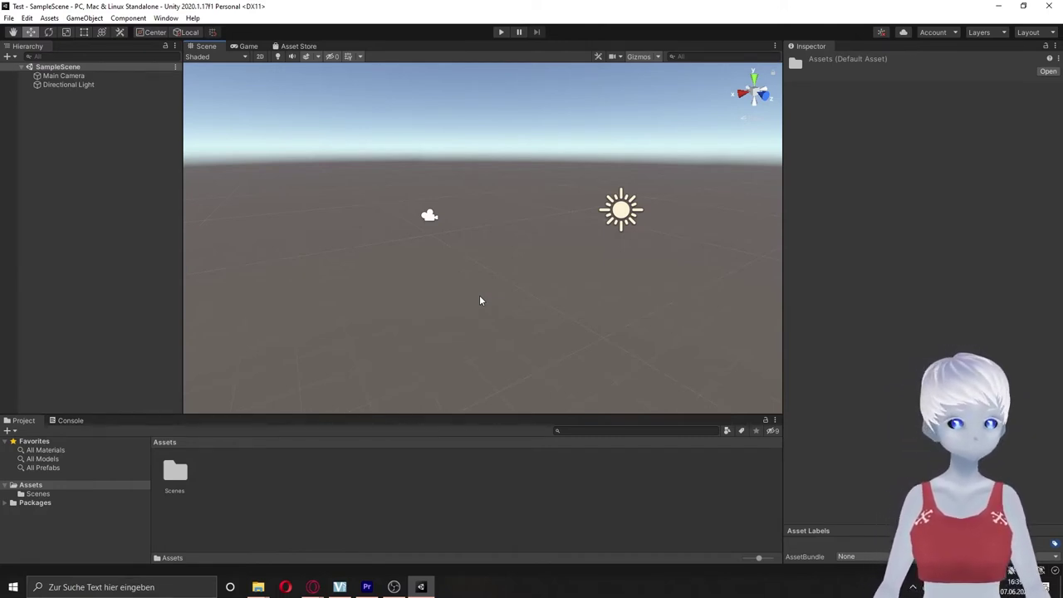
pyautogui.moveTo(480, 297)
pyautogui.mouseDown(button='right')
pyautogui.moveTo(613, 276)
pyautogui.moveTo(501, 294)
pyautogui.moveTo(516, 291)
pyautogui.moveTo(510, 282)
pyautogui.mouseUp(button='right')
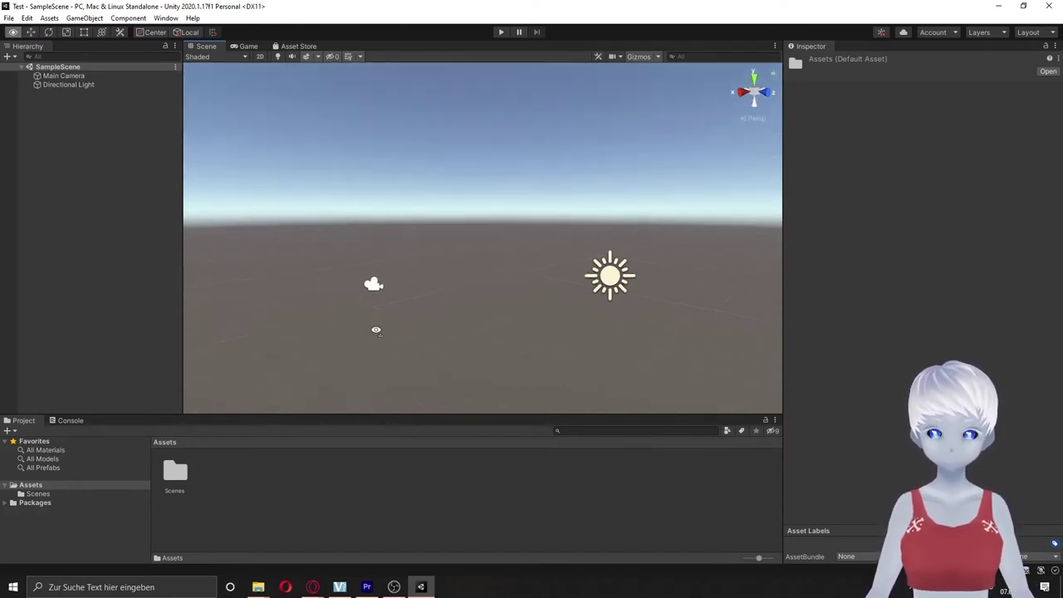
pyautogui.moveTo(374, 327); pyautogui.dragTo(388, 359, button='right')
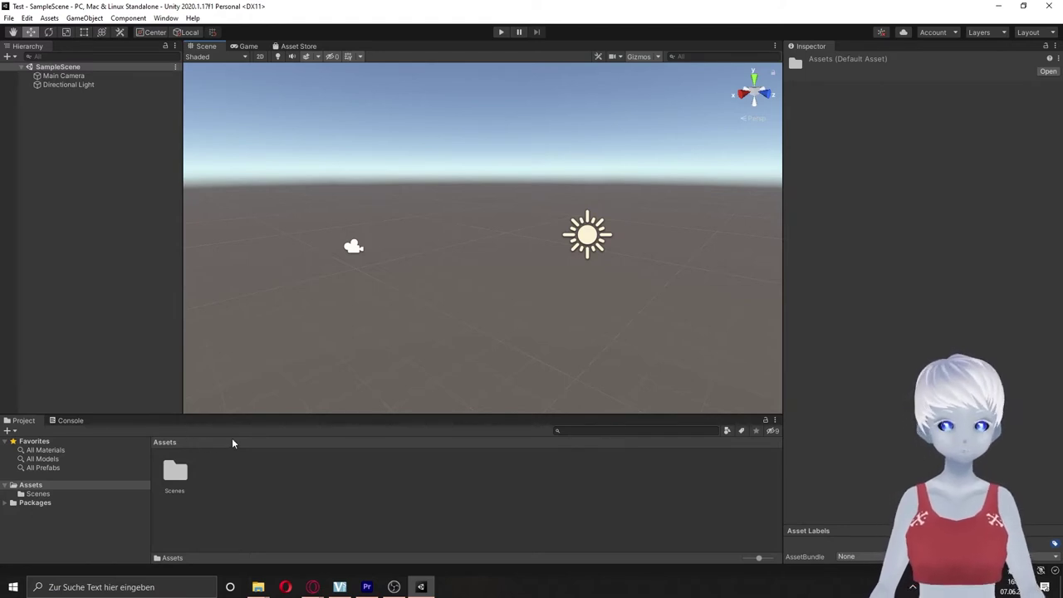
pyautogui.click(313, 586)
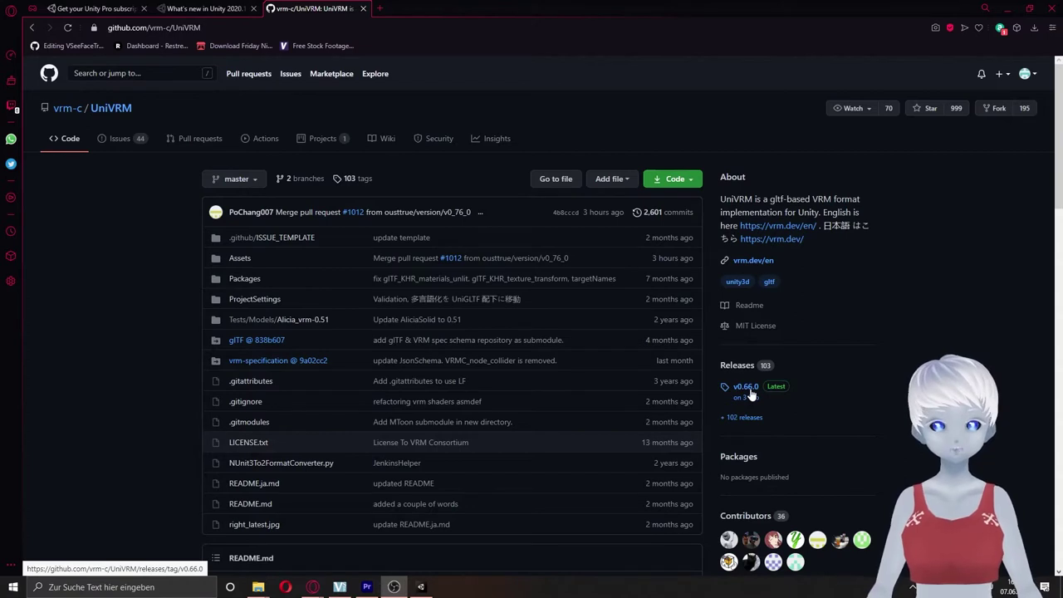
# Download the UniVRM-0.66.0 unitypackage from the v0.66.0 release and show it in Downloads.
pyautogui.click(752, 395)
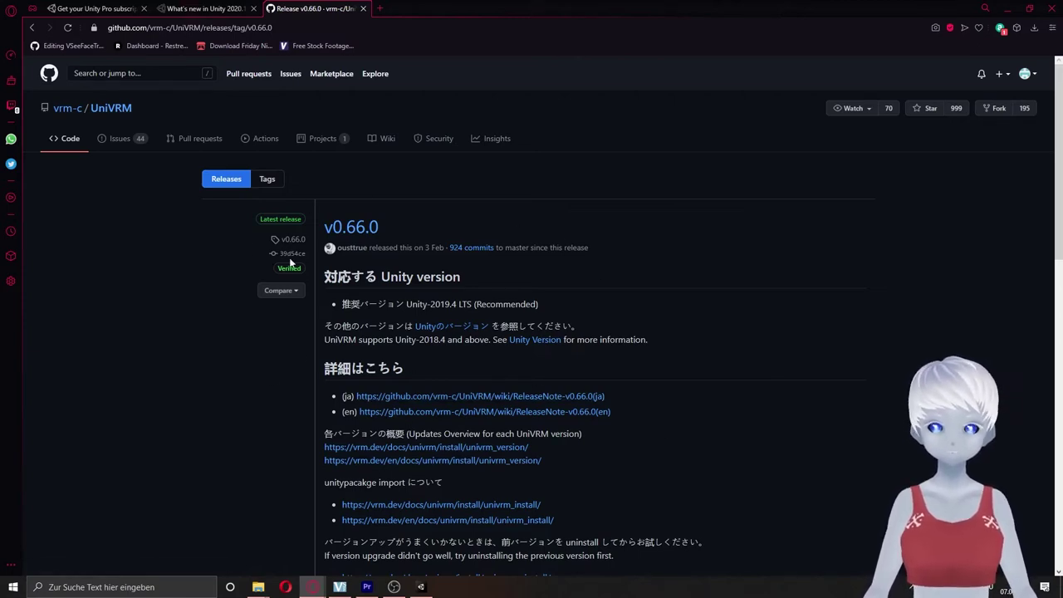
pyautogui.scroll(-6, 584, 304)
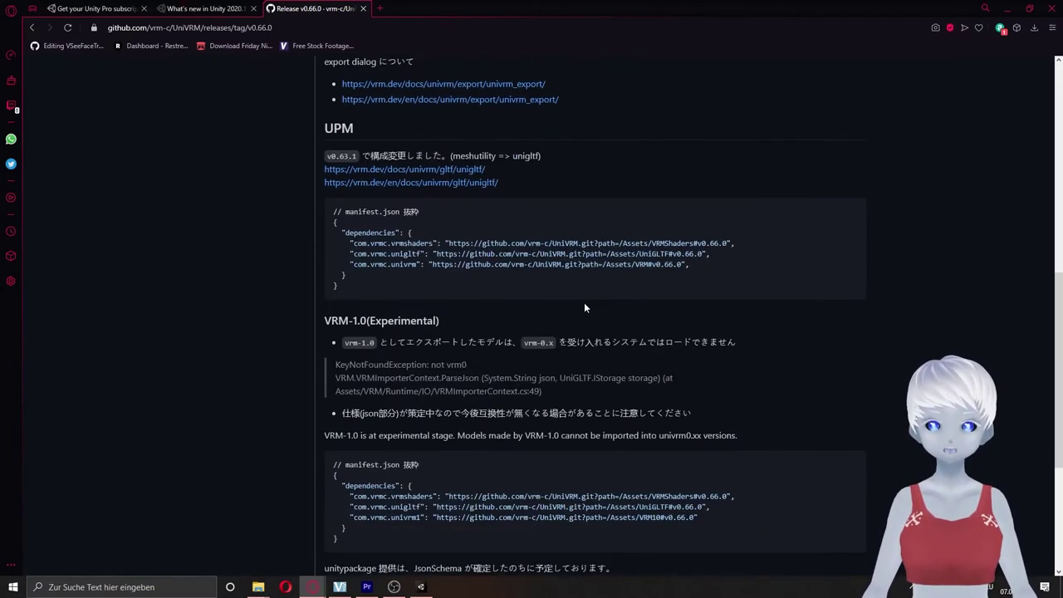
pyautogui.scroll(-3, 584, 307)
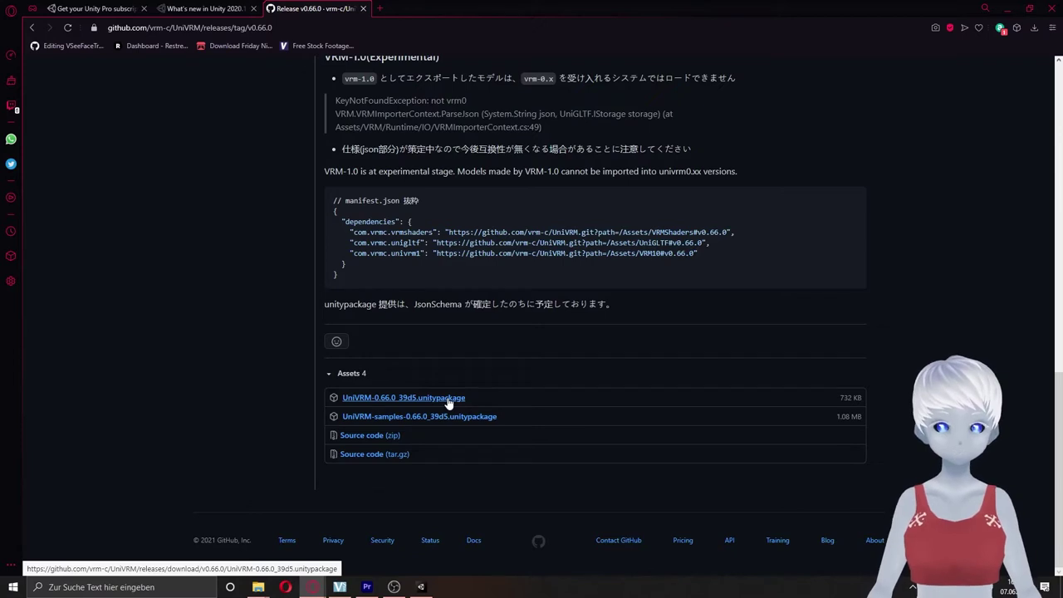
pyautogui.click(260, 587)
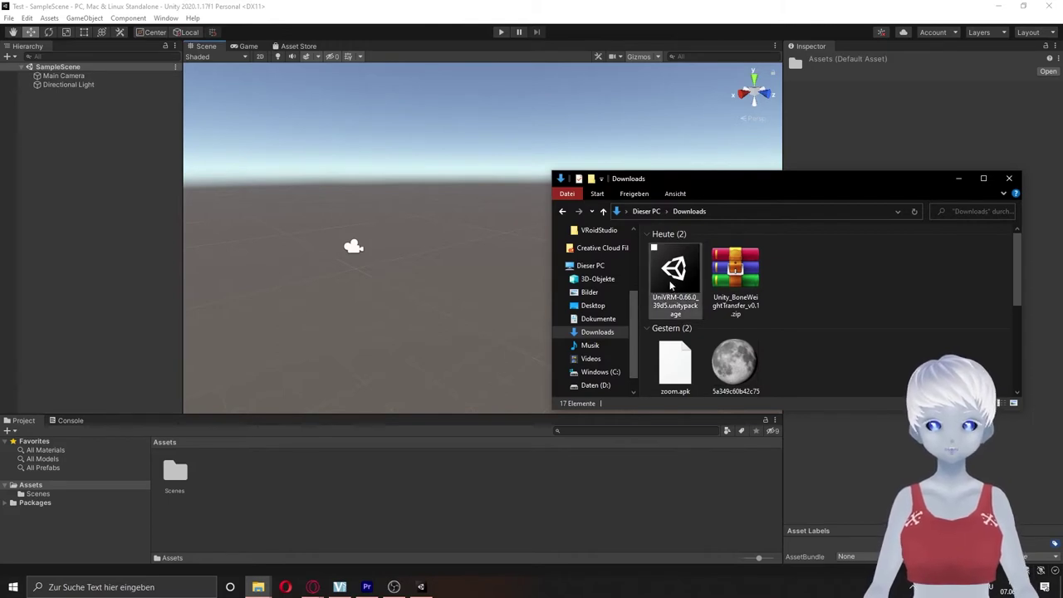
# Choose Import Custom Package and pick the UniVRM-0.66.0 unitypackage from Downloads.
pyautogui.click(374, 491)
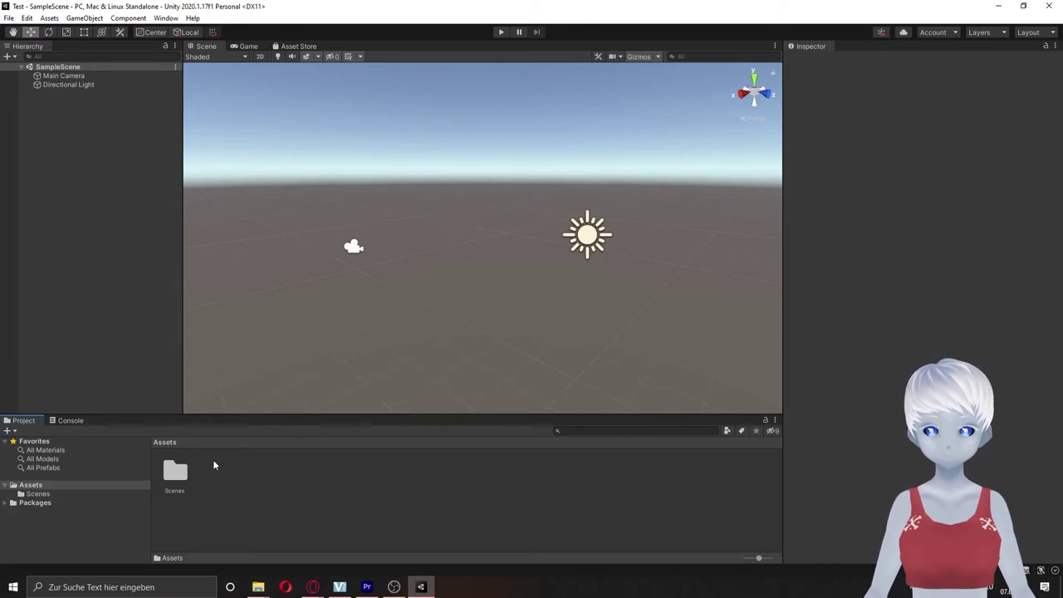
pyautogui.rightClick(392, 490)
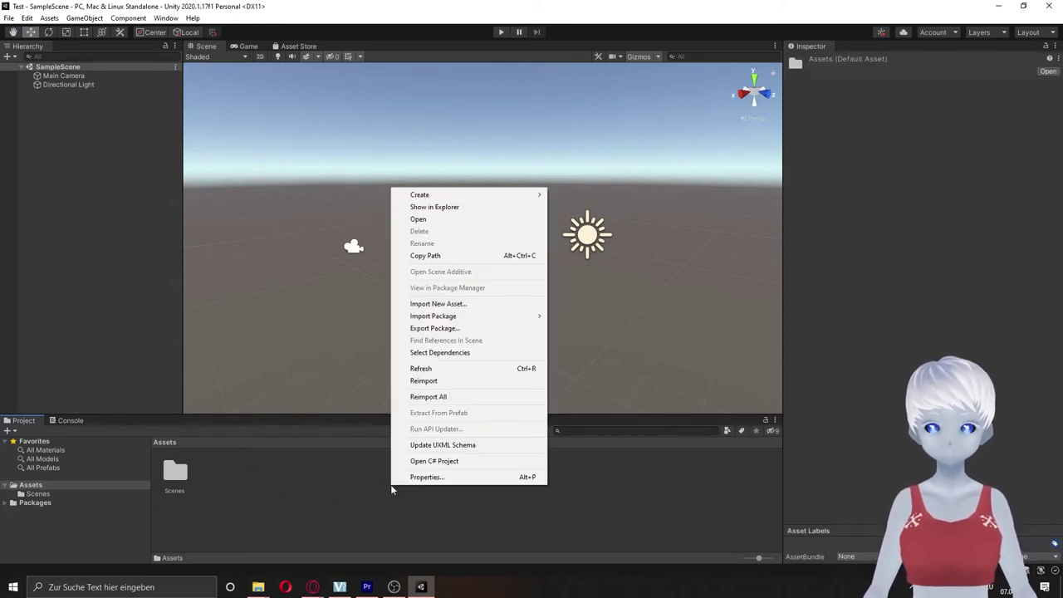
pyautogui.moveTo(462, 316)
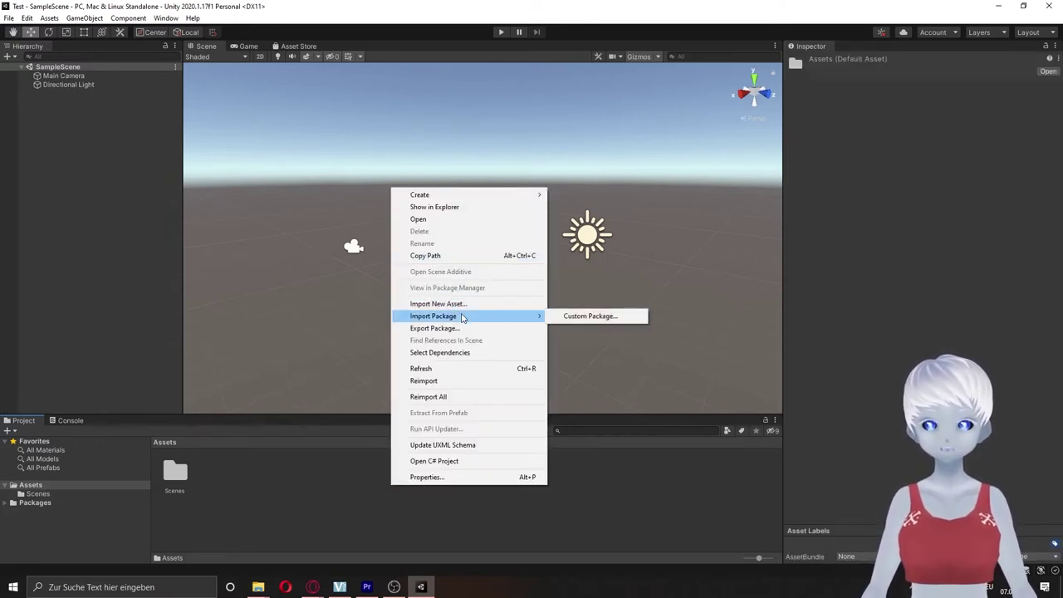
pyautogui.click(587, 318)
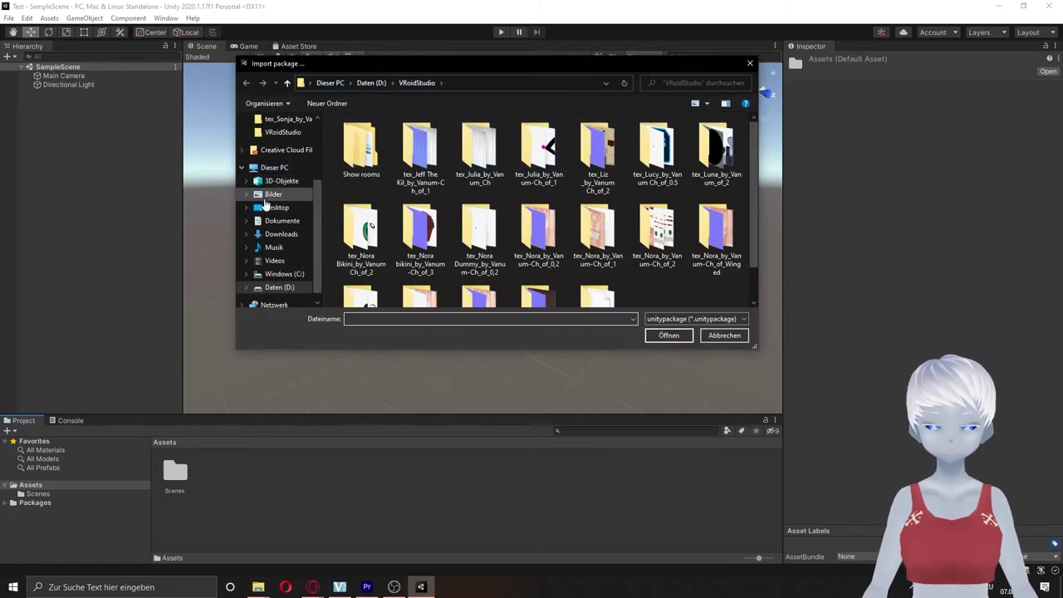
pyautogui.click(281, 234)
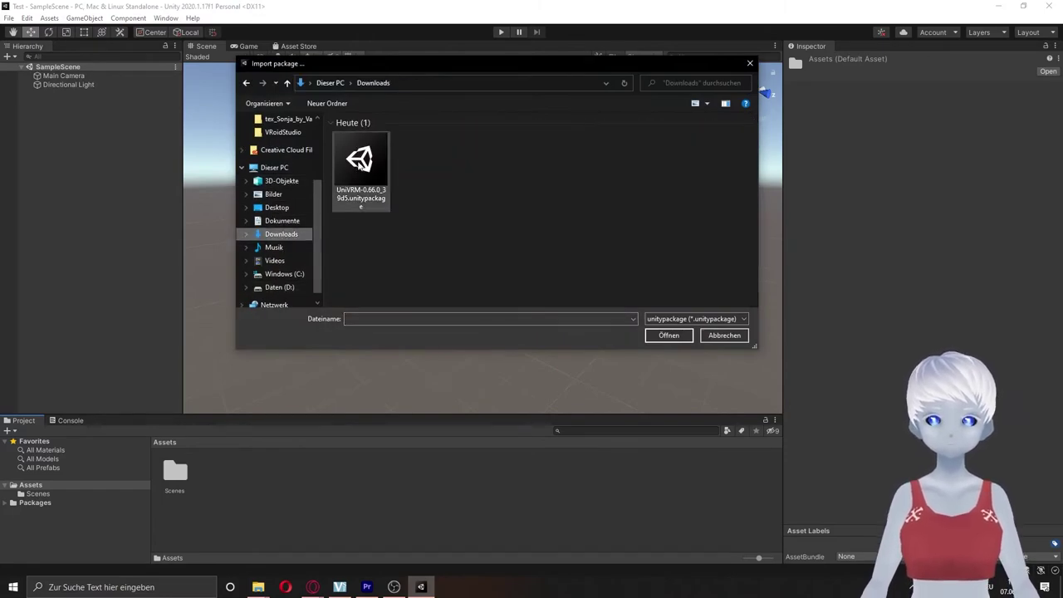
pyautogui.click(359, 166)
pyautogui.click(675, 336)
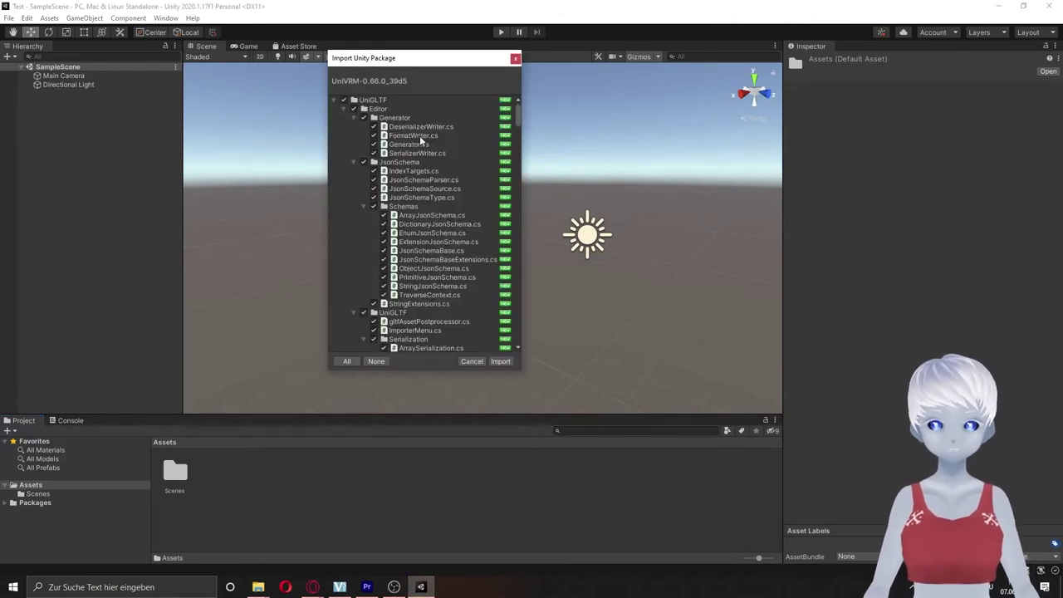
# Review the file list and import the full UniVRM package with all files checked.
pyautogui.scroll(-3, 417, 127)
pyautogui.scroll(-3, 418, 160)
pyautogui.scroll(-3, 415, 255)
pyautogui.scroll(-3, 414, 258)
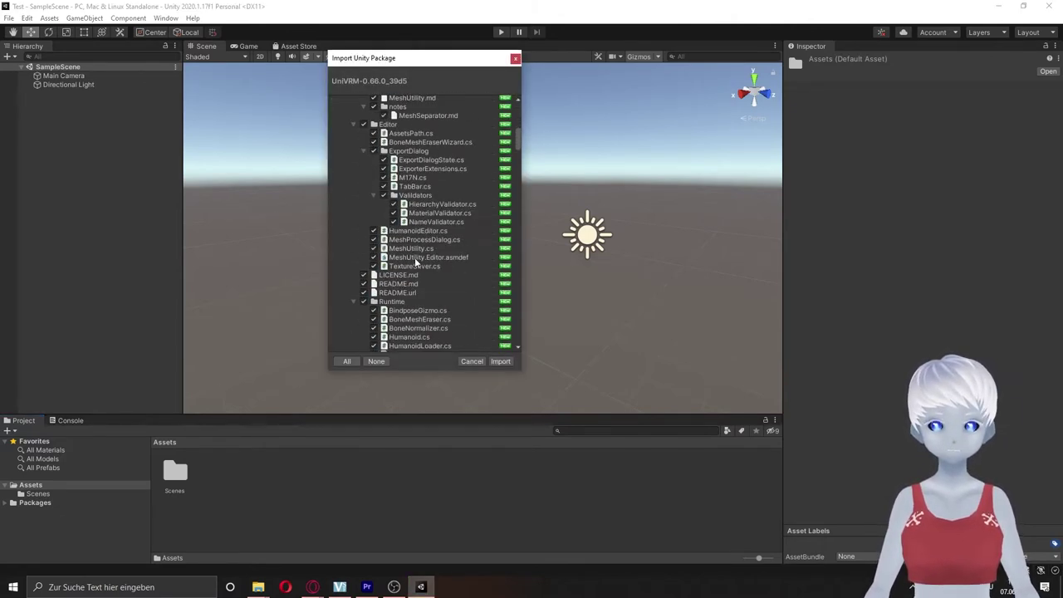
pyautogui.scroll(-3, 415, 258)
pyautogui.scroll(-3, 414, 258)
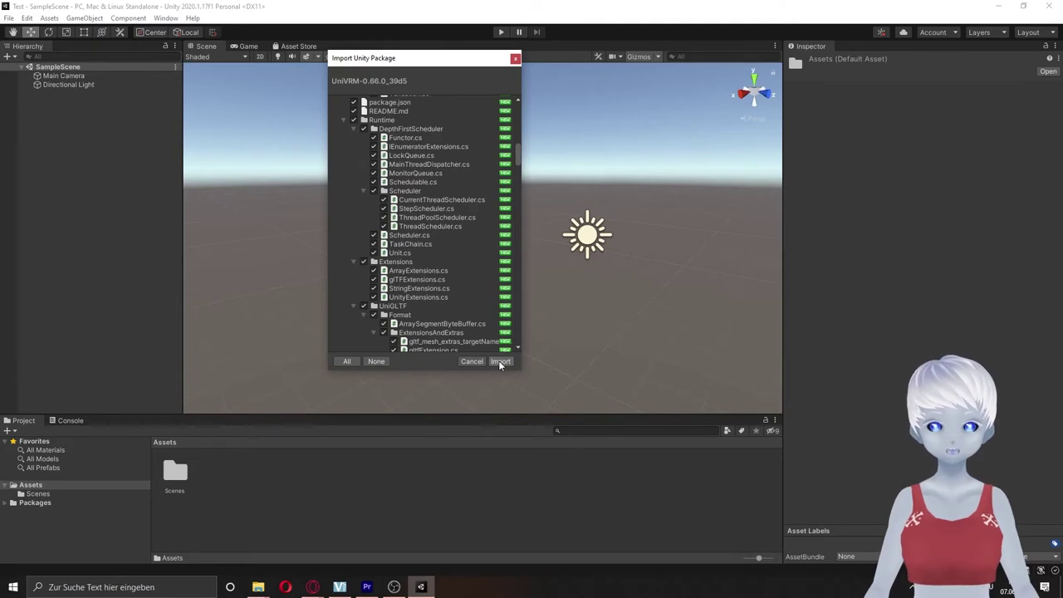
pyautogui.click(500, 362)
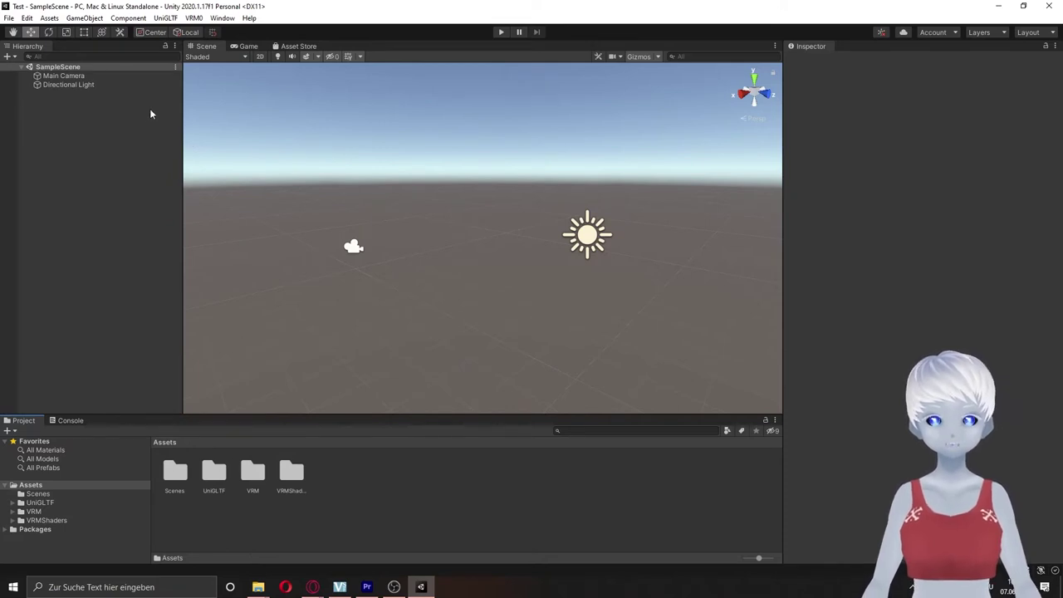
# Look through the VRM menu, then create a new Assets folder named 'Nora'.
pyautogui.click(196, 17)
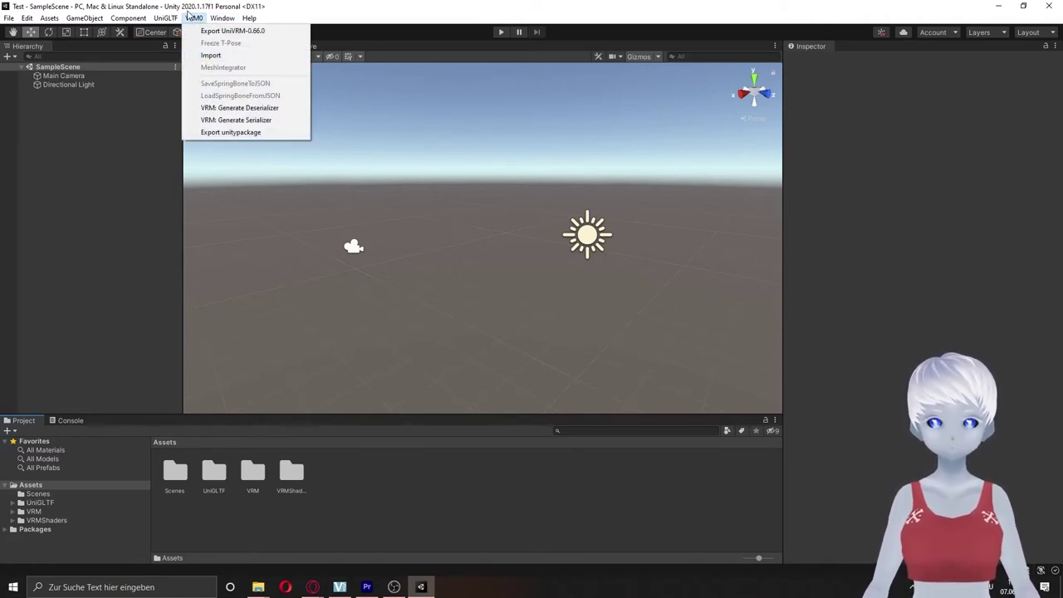
pyautogui.click(203, 54)
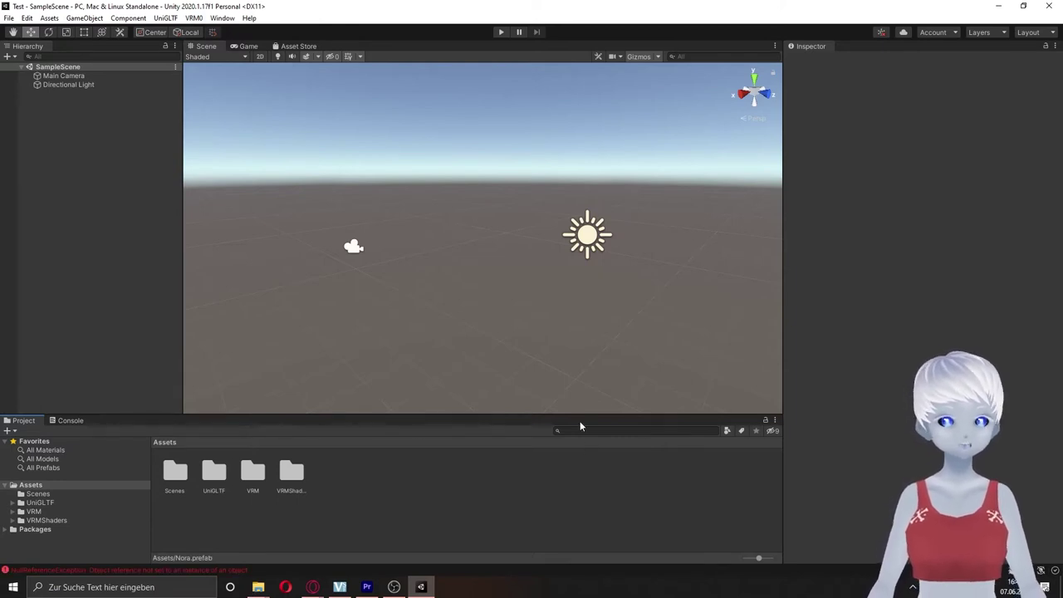
pyautogui.rightClick(462, 492)
pyautogui.click(434, 501)
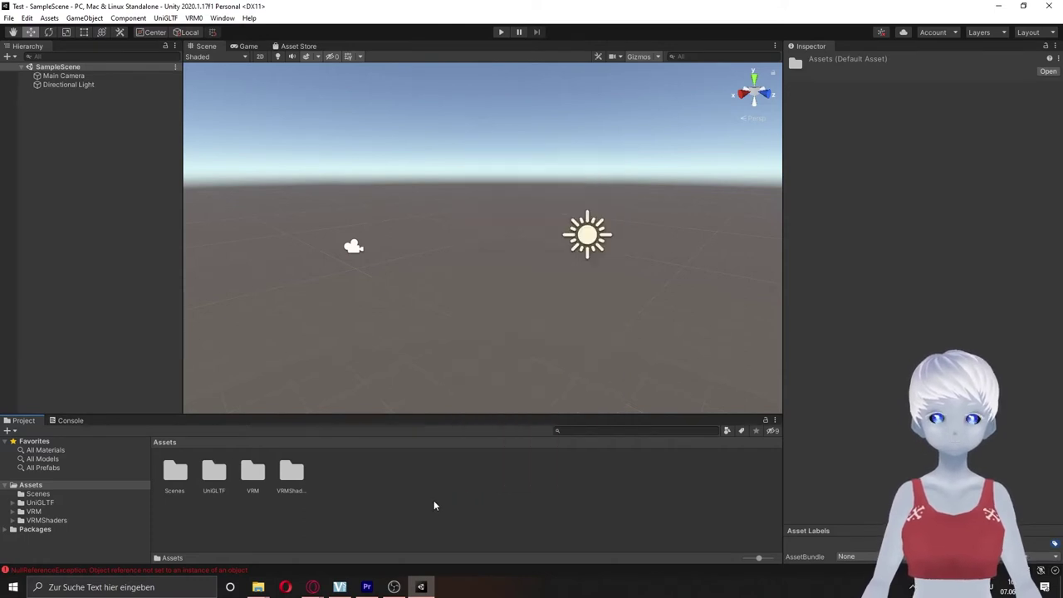
pyautogui.rightClick(545, 482)
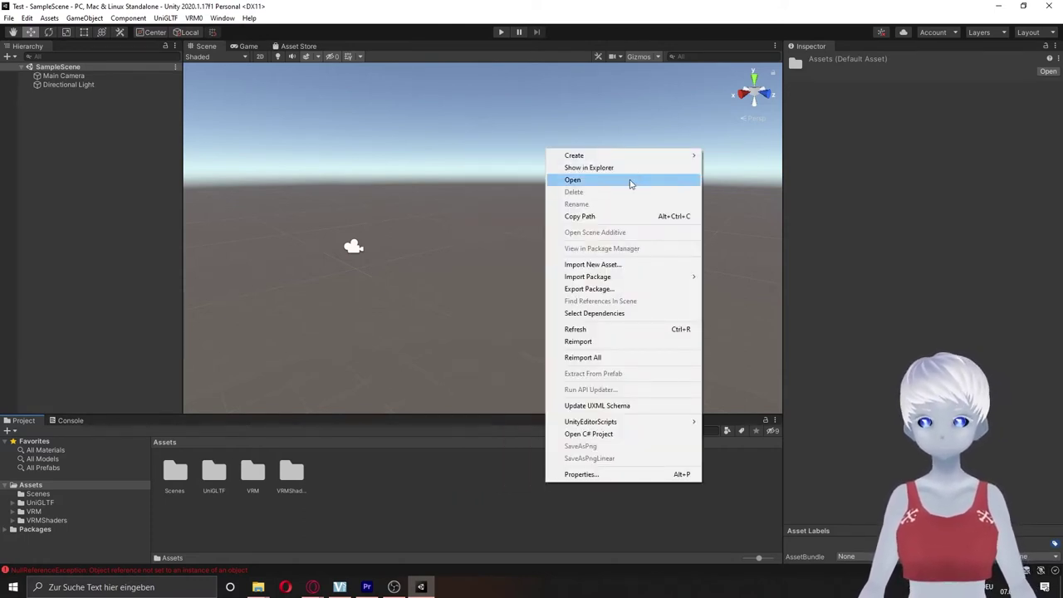
pyautogui.moveTo(650, 161)
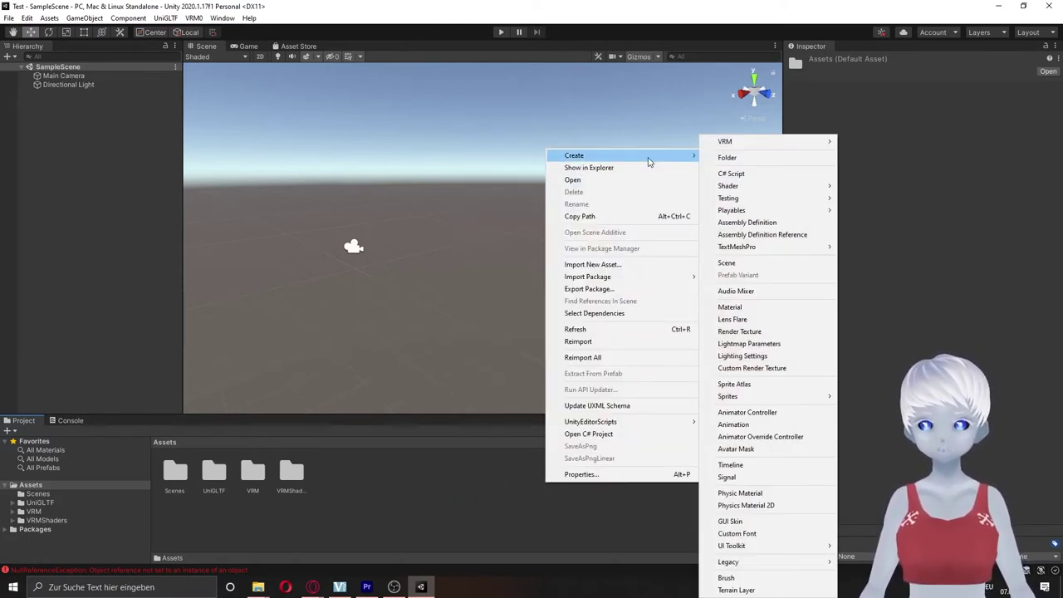
pyautogui.click(725, 159)
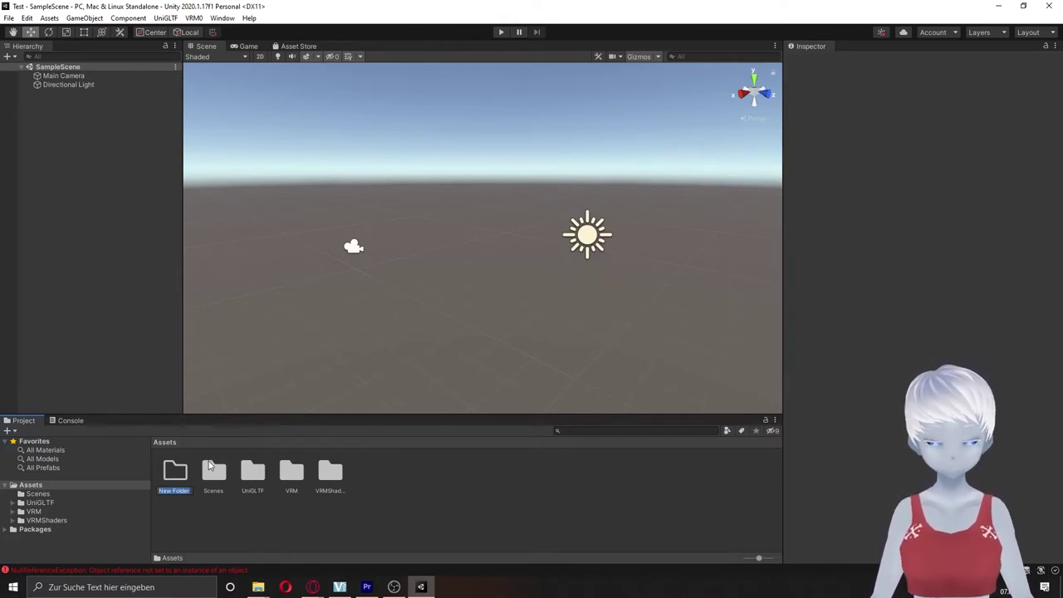
pyautogui.write('Nora')
pyautogui.press('Return')
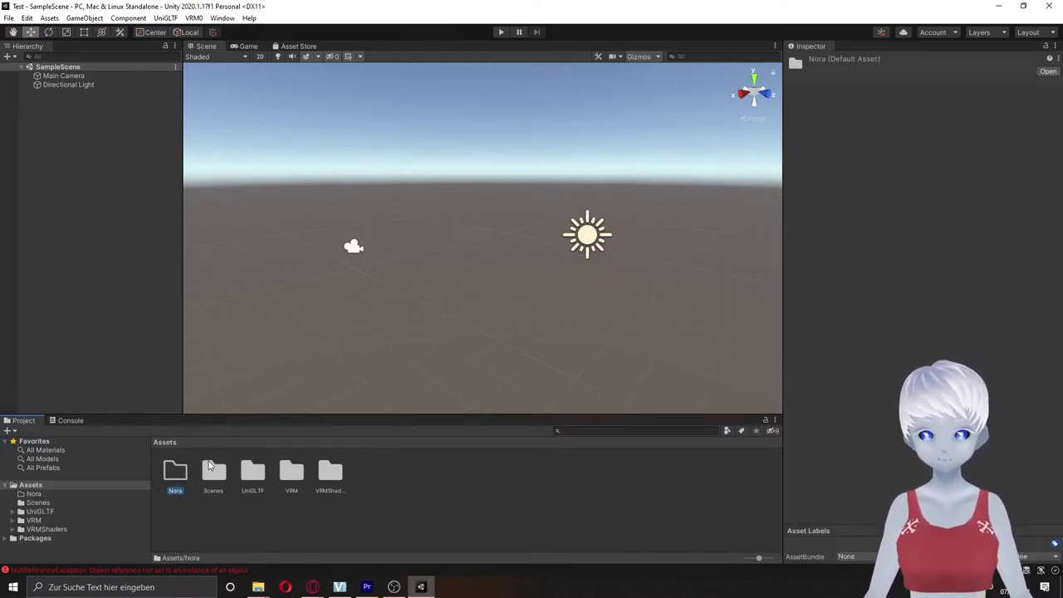
# Import Nora.vrm into the Nora folder by dragging it in from the VRoidStudio window.
pyautogui.doubleClick(182, 472)
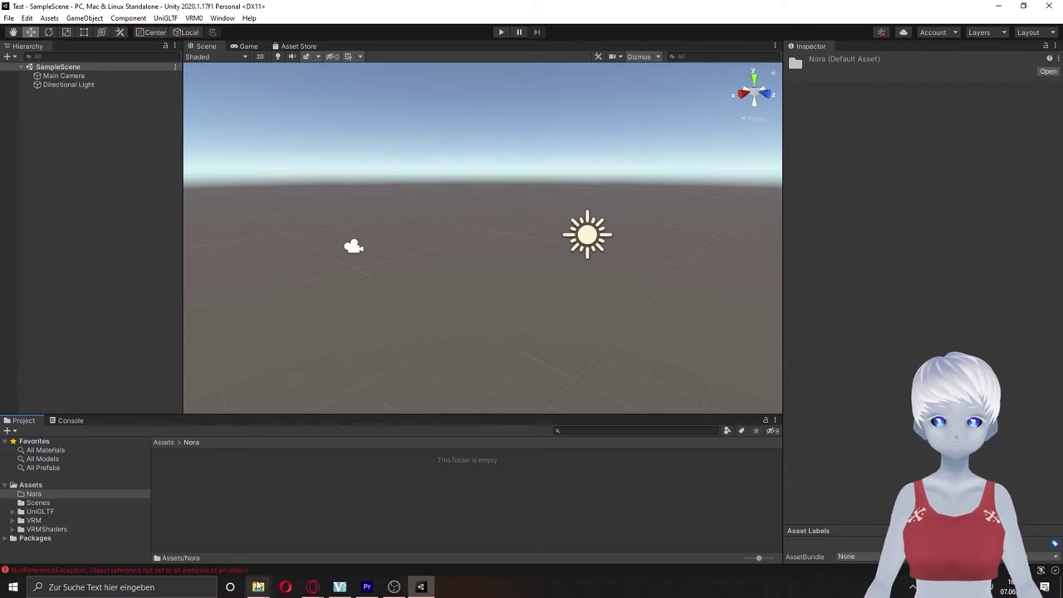
pyautogui.moveTo(259, 587)
pyautogui.click(349, 542)
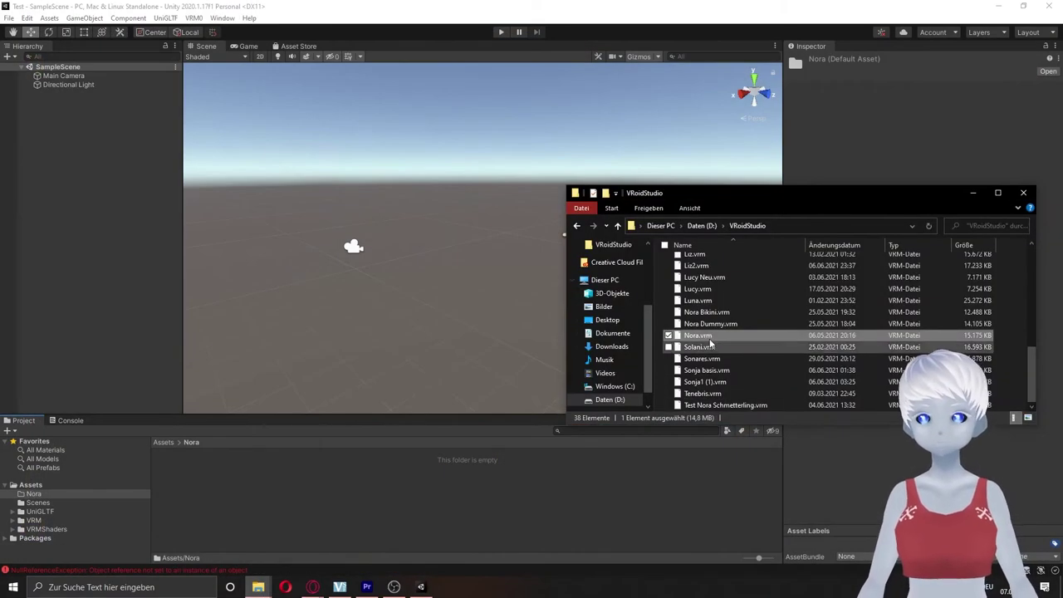
pyautogui.moveTo(379, 362); pyautogui.dragTo(270, 500)
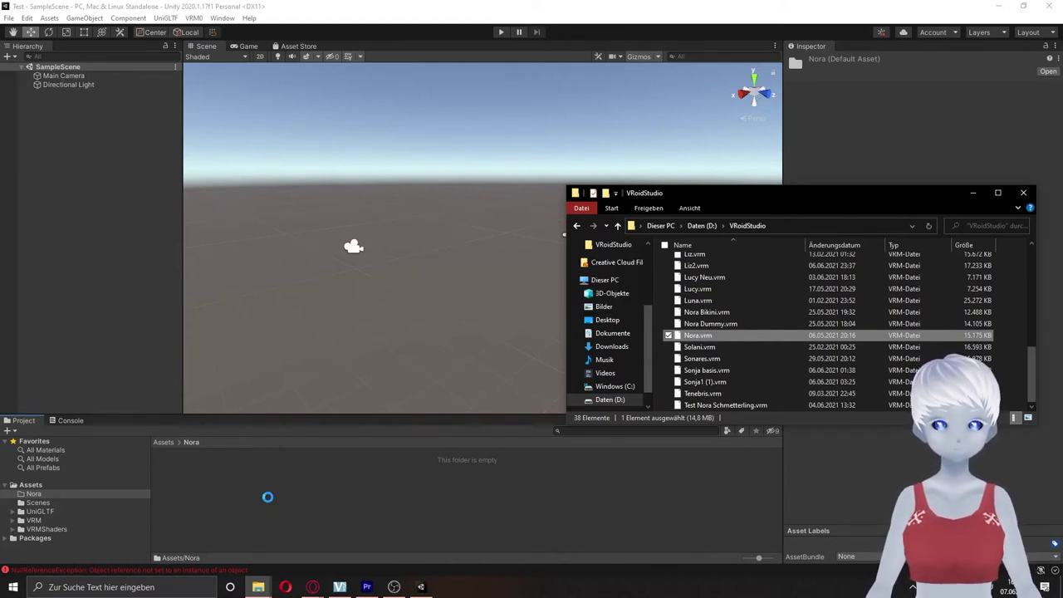
pyautogui.click(973, 193)
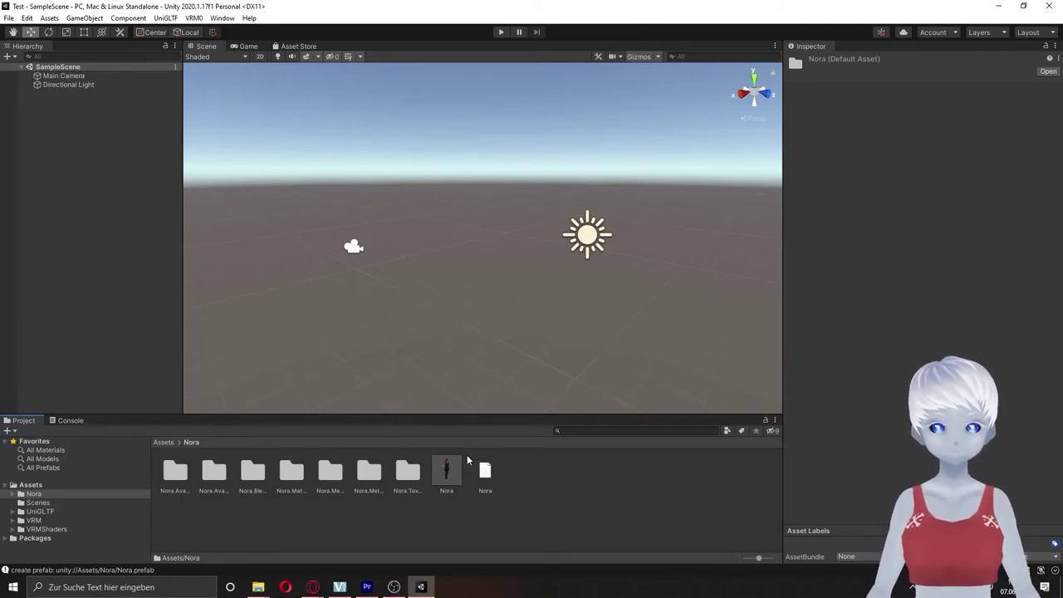
# Add the Nora prefab to the scene Hierarchy and frame it in the Scene view.
pyautogui.moveTo(456, 478)
pyautogui.mouseDown()
pyautogui.moveTo(378, 297)
pyautogui.moveTo(487, 362)
pyautogui.moveTo(49, 155)
pyautogui.mouseUp()
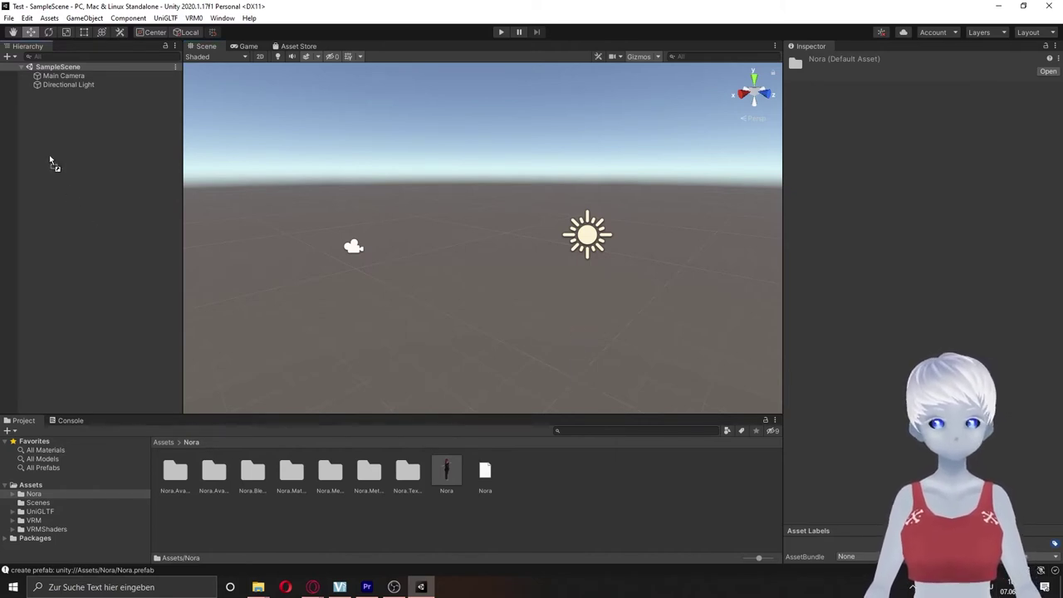
pyautogui.moveTo(49, 154); pyautogui.dragTo(23, 94)
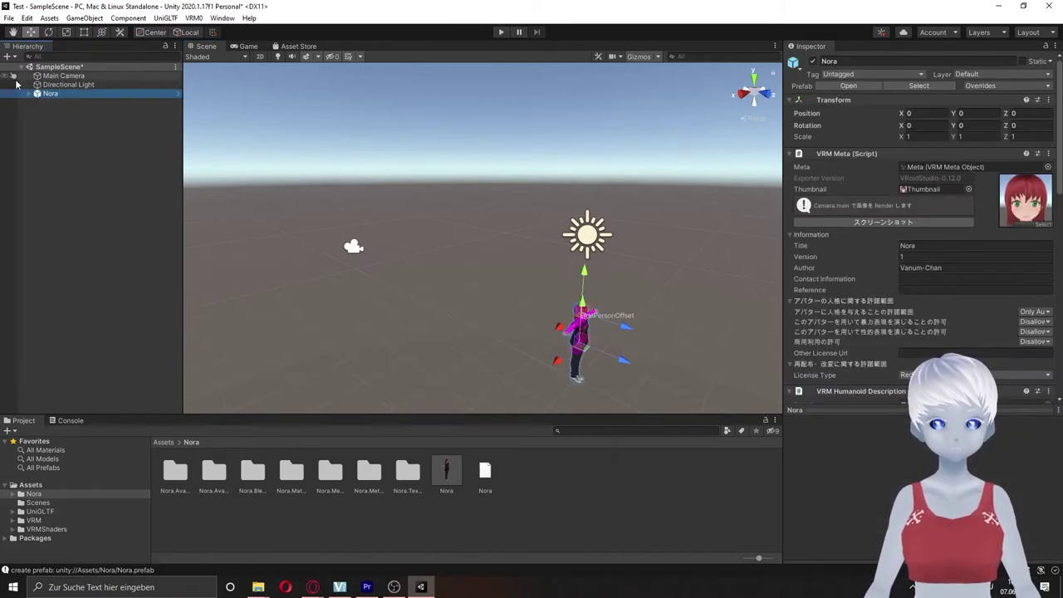
pyautogui.moveTo(539, 269)
pyautogui.keyDown('alt'); pyautogui.mouseDown()
pyautogui.moveTo(526, 314)
pyautogui.moveTo(491, 305)
pyautogui.mouseUp(); pyautogui.keyUp('alt')
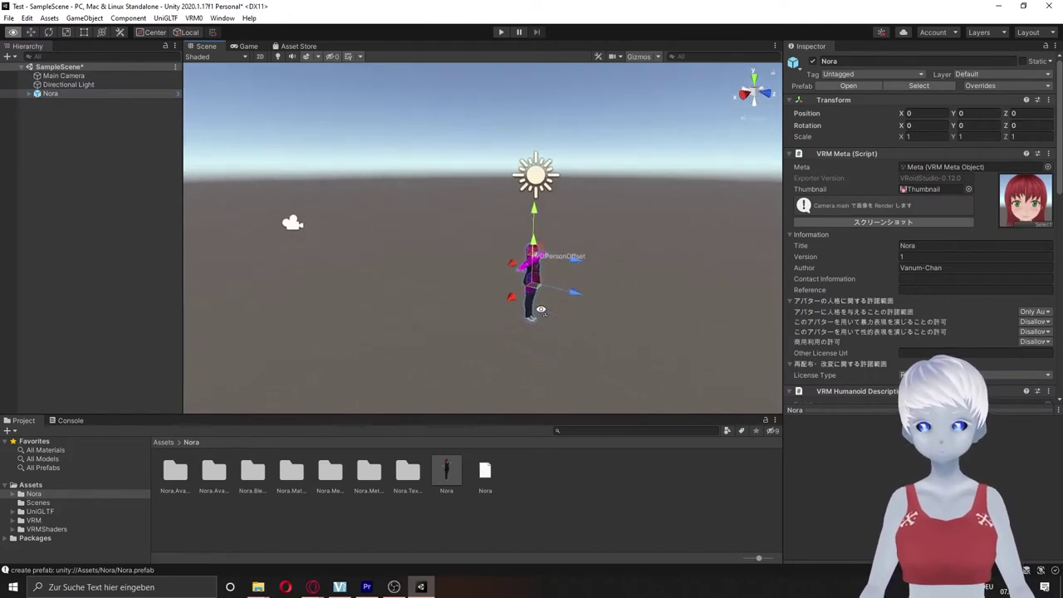
pyautogui.keyDown('alt'); pyautogui.scroll(2, 491, 305); pyautogui.keyUp('alt')
pyautogui.keyDown('alt'); pyautogui.scroll(2, 491, 306); pyautogui.keyUp('alt')
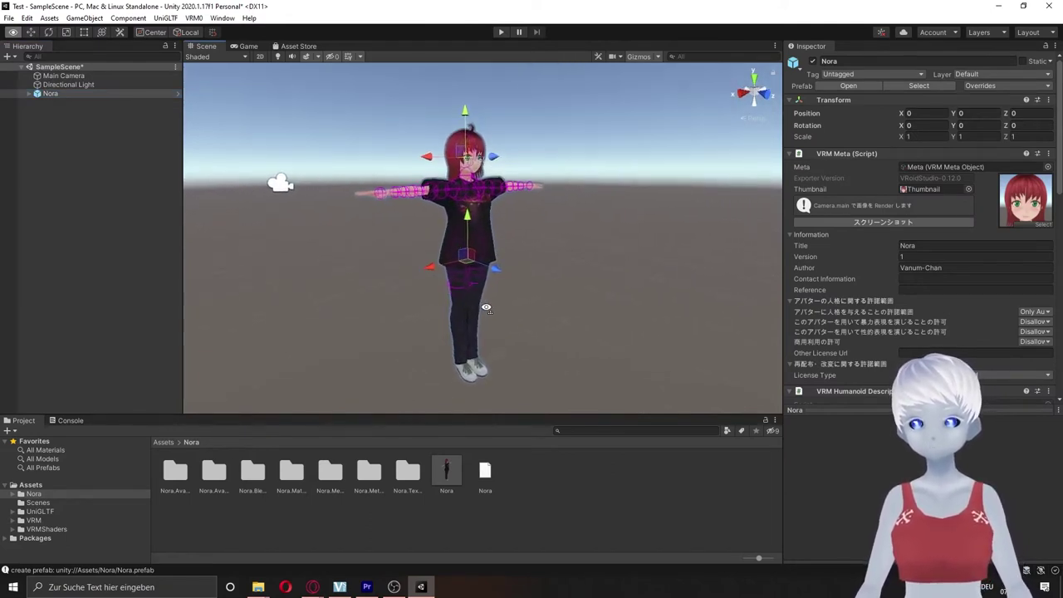
pyautogui.keyDown('alt'); pyautogui.scroll(2, 489, 307); pyautogui.keyUp('alt')
pyautogui.keyDown('alt'); pyautogui.scroll(2, 487, 308); pyautogui.keyUp('alt')
pyautogui.press('f')
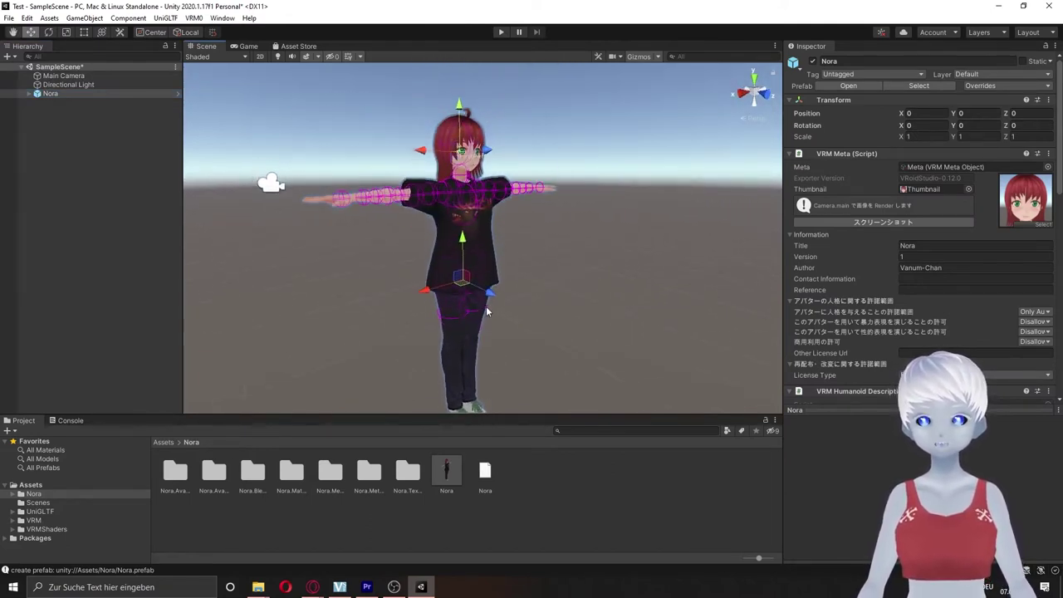
# Orbit and zoom the Scene view to see Nora from the front.
pyautogui.click(598, 147)
pyautogui.moveTo(582, 191)
pyautogui.keyDown('alt'); pyautogui.mouseDown()
pyautogui.moveTo(537, 247)
pyautogui.moveTo(490, 263)
pyautogui.mouseUp(); pyautogui.keyUp('alt')
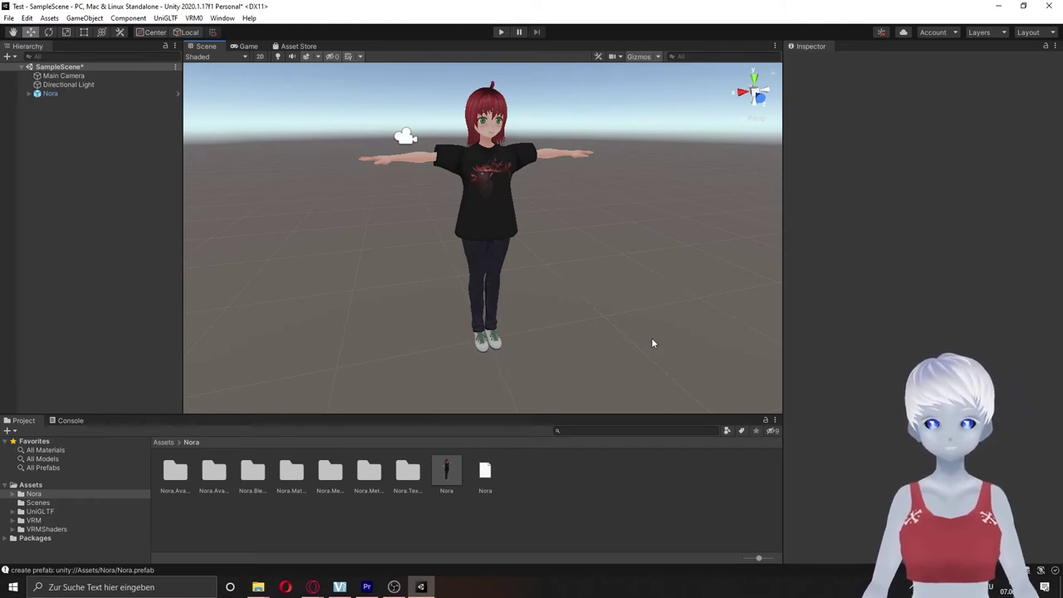
pyautogui.moveTo(652, 342)
pyautogui.mouseDown(button='right')
pyautogui.moveTo(640, 329)
pyautogui.moveTo(629, 335)
pyautogui.mouseUp(button='right')
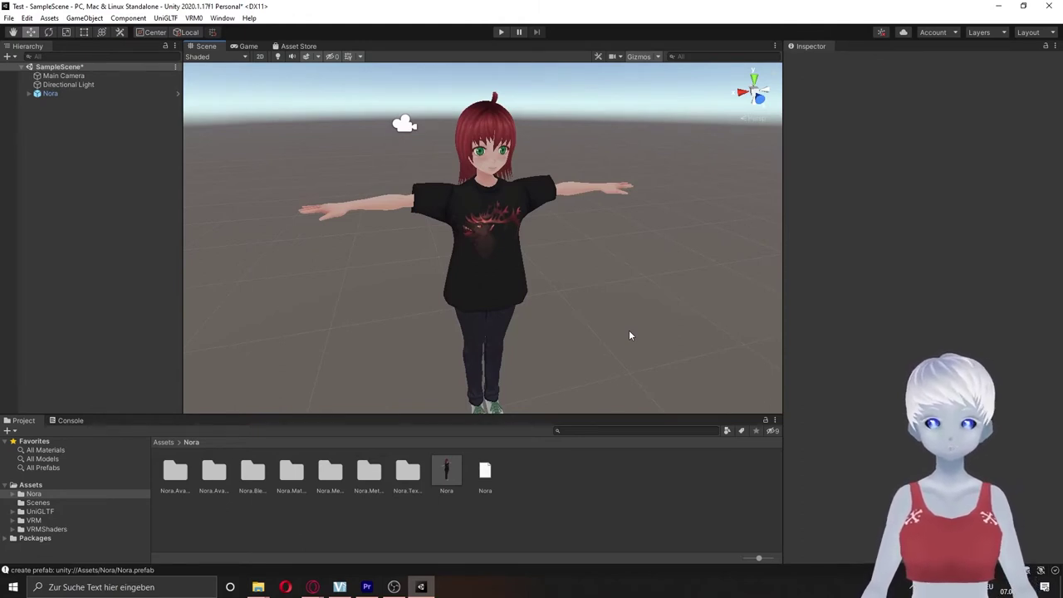
pyautogui.hotkey('alt', 'Tab')
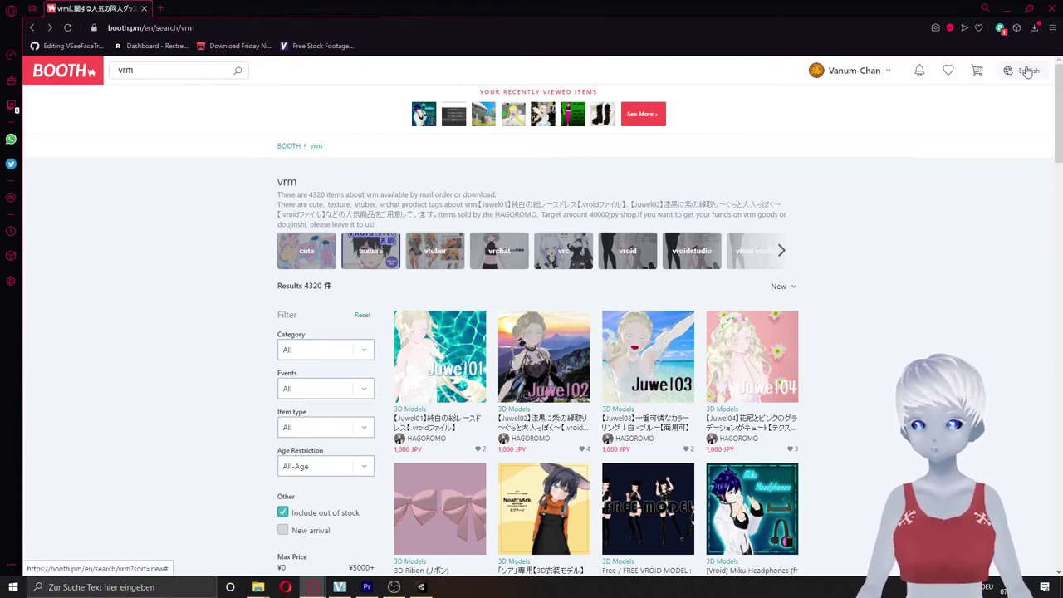
# Find the free カンカン帽 boater hat in BOOTH's vrm results and download its zip.
pyautogui.scroll(-3, 974, 147)
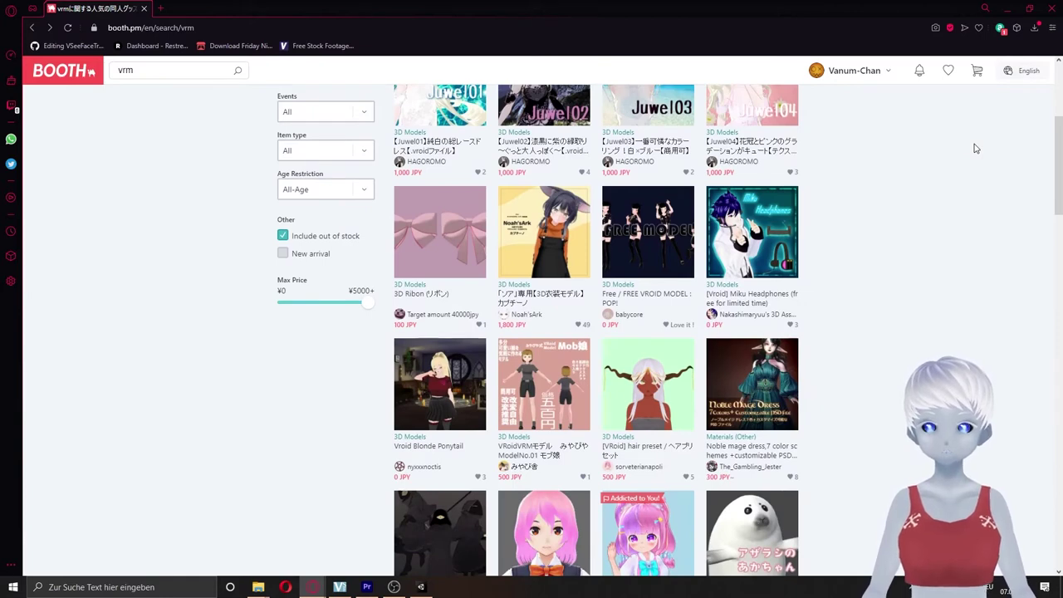
pyautogui.scroll(-1, 975, 147)
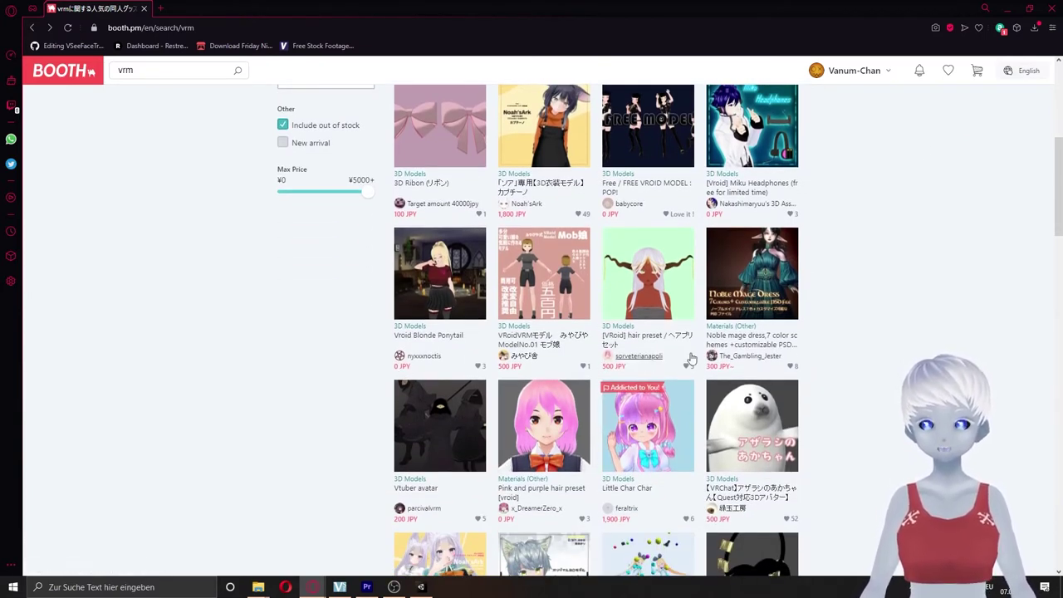
pyautogui.scroll(-4, 781, 334)
pyautogui.scroll(-3, 795, 329)
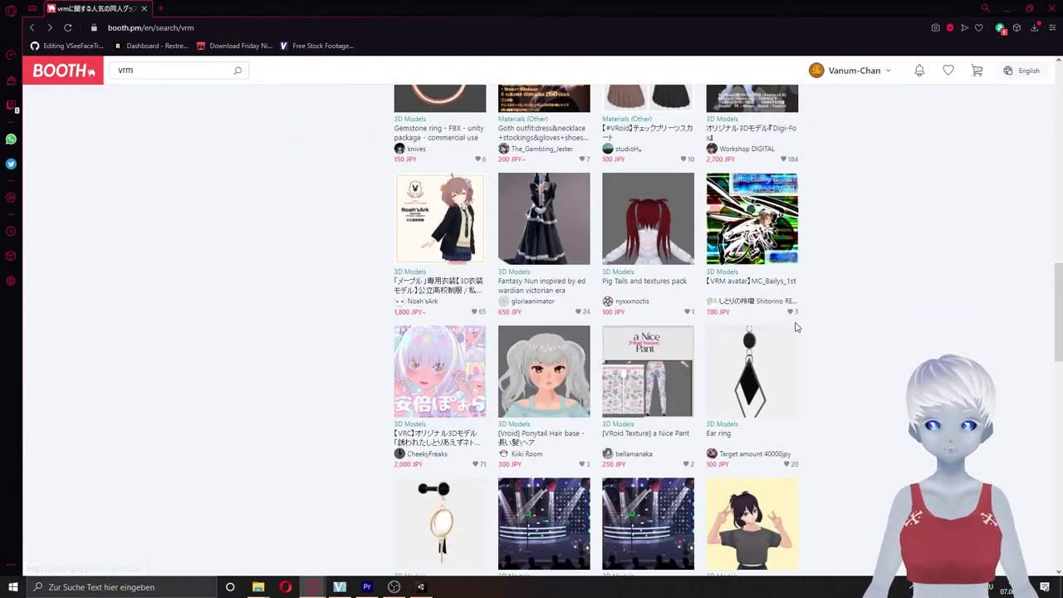
pyautogui.scroll(-3, 795, 329)
pyautogui.scroll(-1, 796, 329)
pyautogui.scroll(-2, 796, 329)
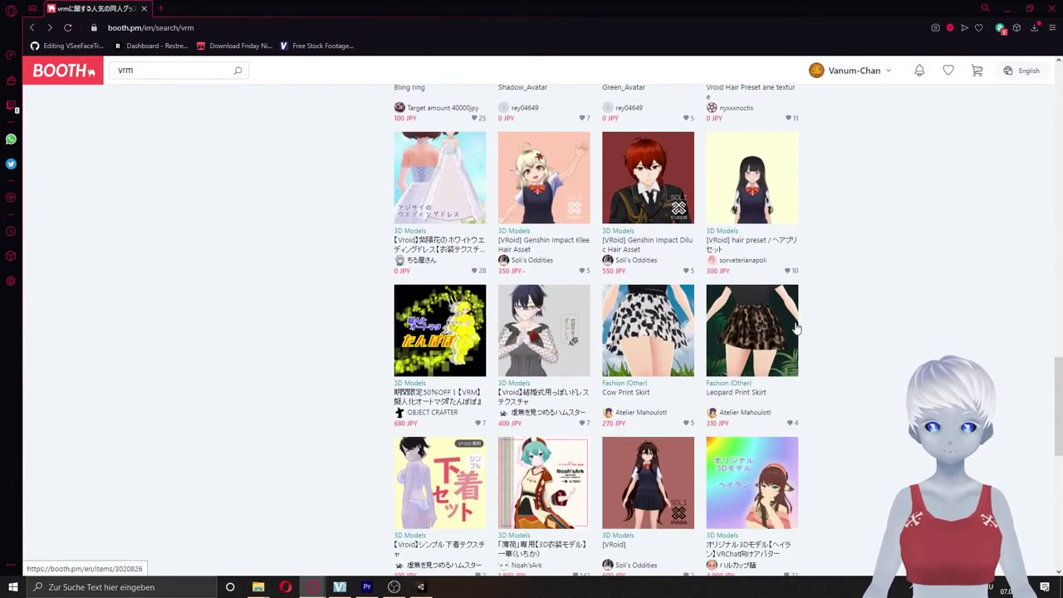
pyautogui.scroll(-3, 795, 329)
pyautogui.scroll(-1, 795, 329)
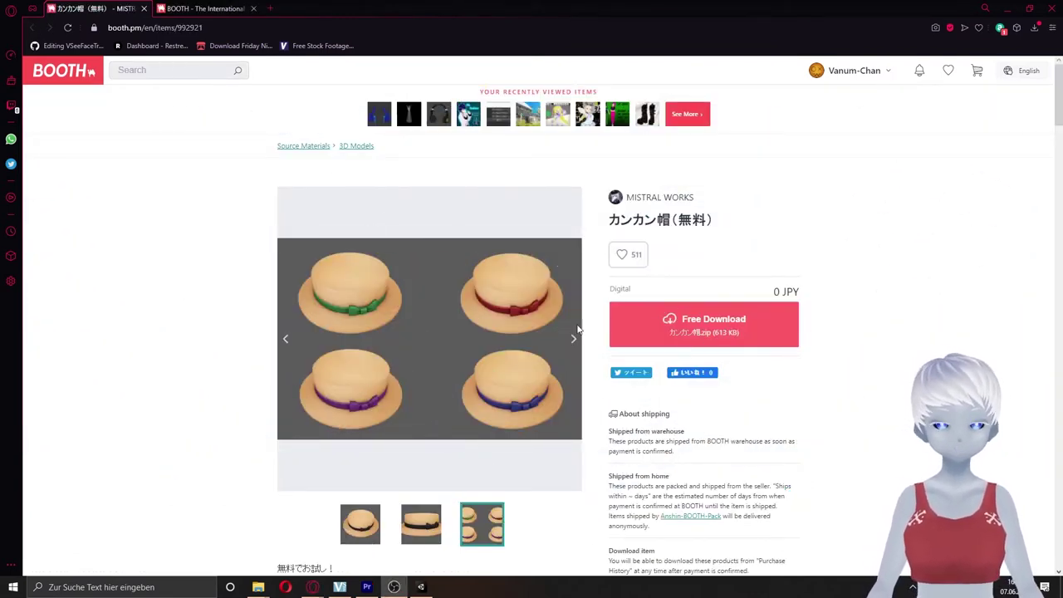
pyautogui.click(661, 331)
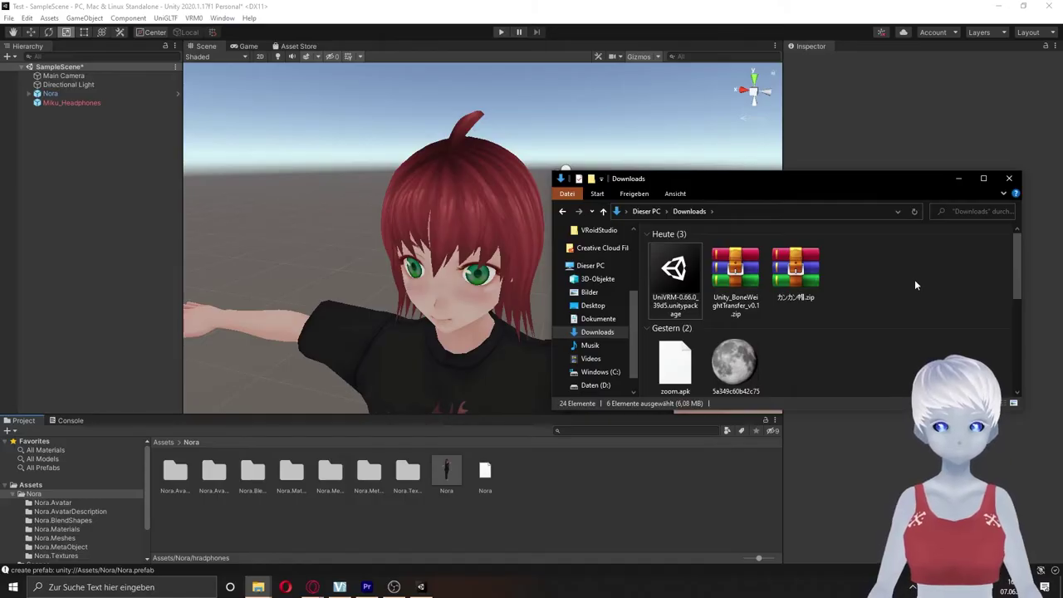
# Extract the カンカン帽.zip archive into the Downloads folder.
pyautogui.moveTo(811, 183); pyautogui.dragTo(837, 123)
pyautogui.click(830, 220)
pyautogui.rightClick(830, 219)
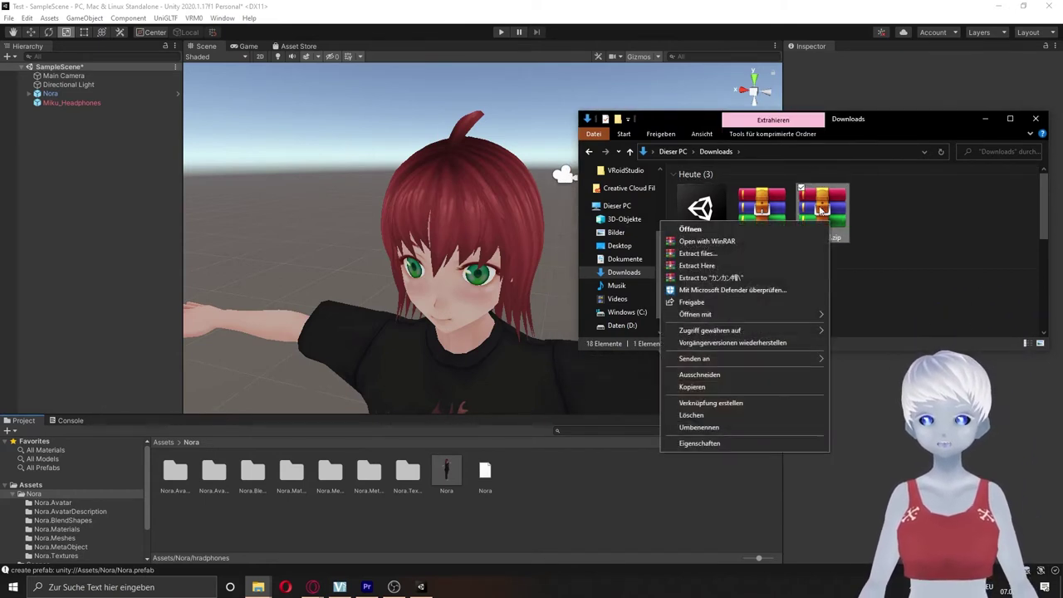
pyautogui.click(723, 265)
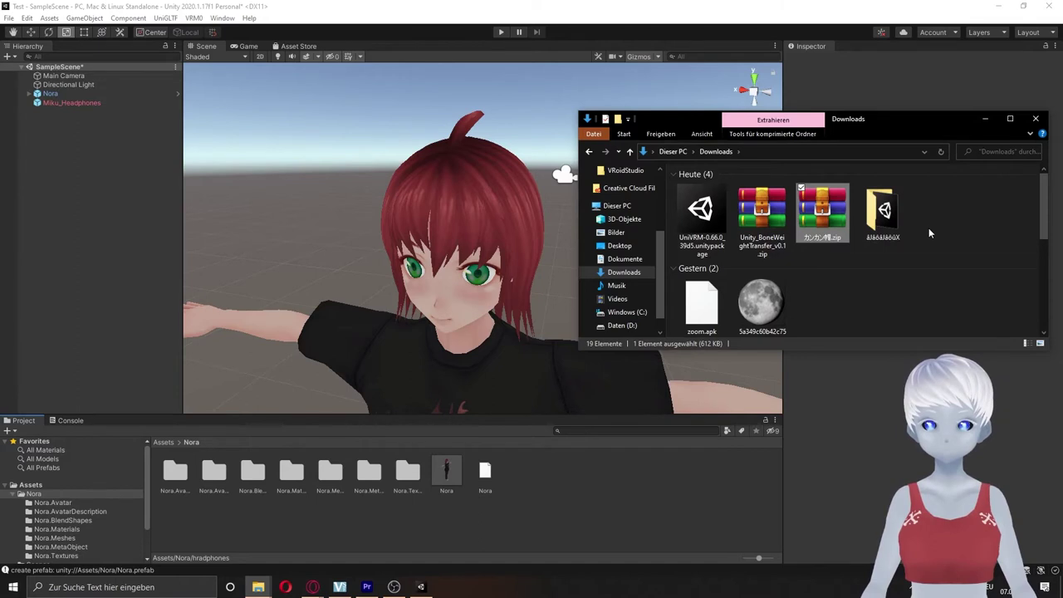
# Drag the extracted hat folder into Assets/Nora and open it in Unity.
pyautogui.click(885, 212)
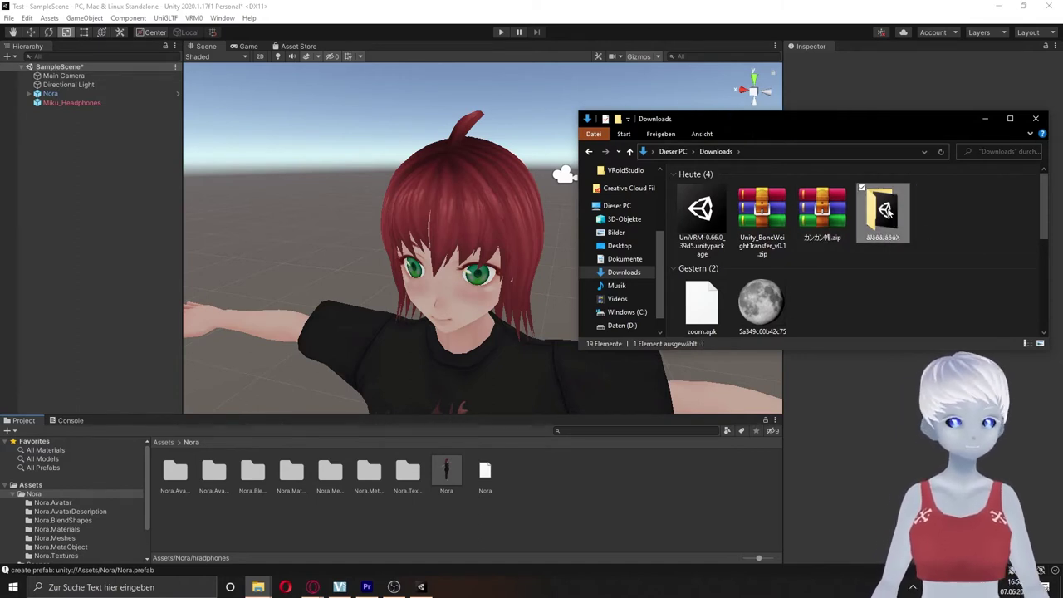
pyautogui.moveTo(886, 210); pyautogui.dragTo(549, 482)
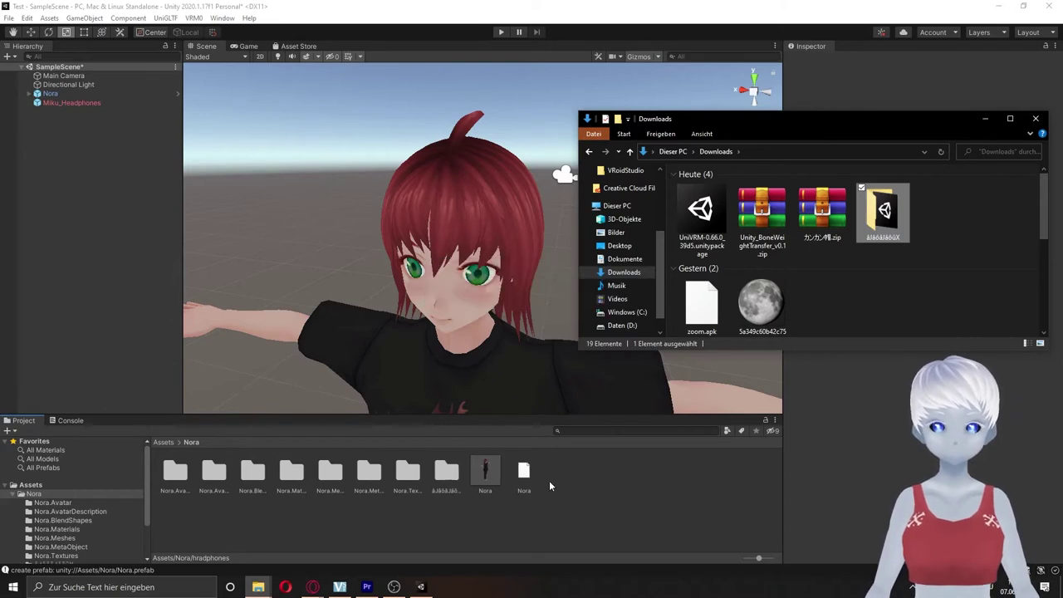
pyautogui.click(449, 481)
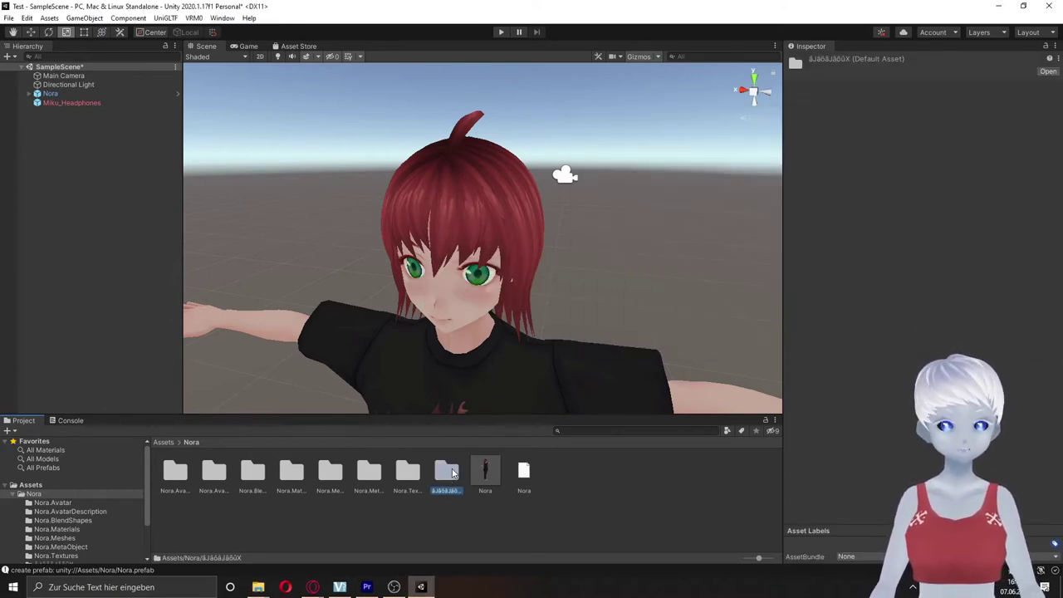
pyautogui.doubleClick(447, 471)
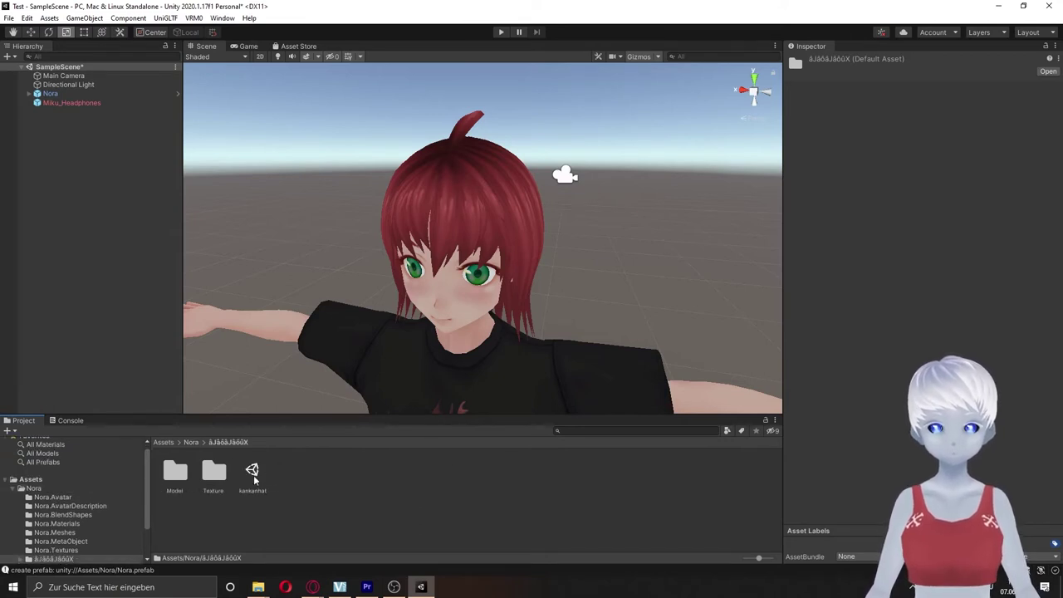
# Place the kankanhat model in the scene and raise it to Nora's head (Y 1.583).
pyautogui.scroll(-5, 344, 380)
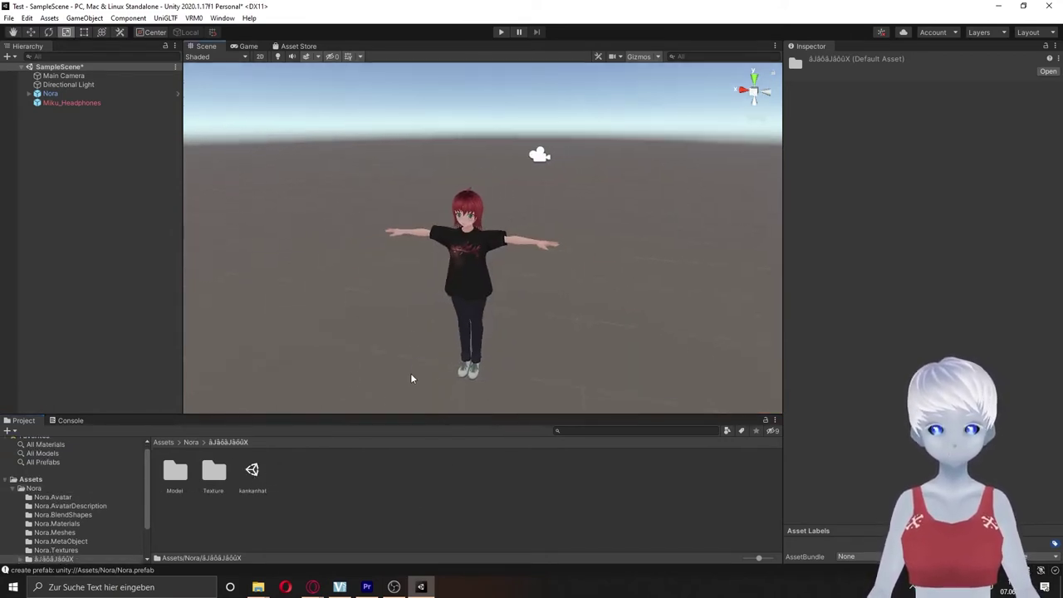
pyautogui.doubleClick(185, 473)
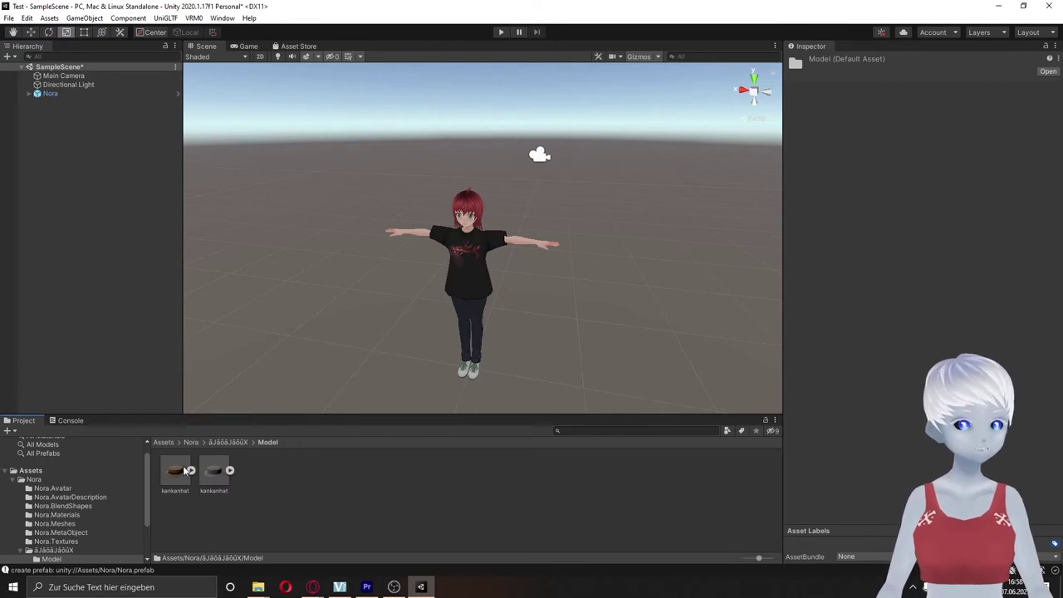
pyautogui.moveTo(174, 471); pyautogui.dragTo(47, 282)
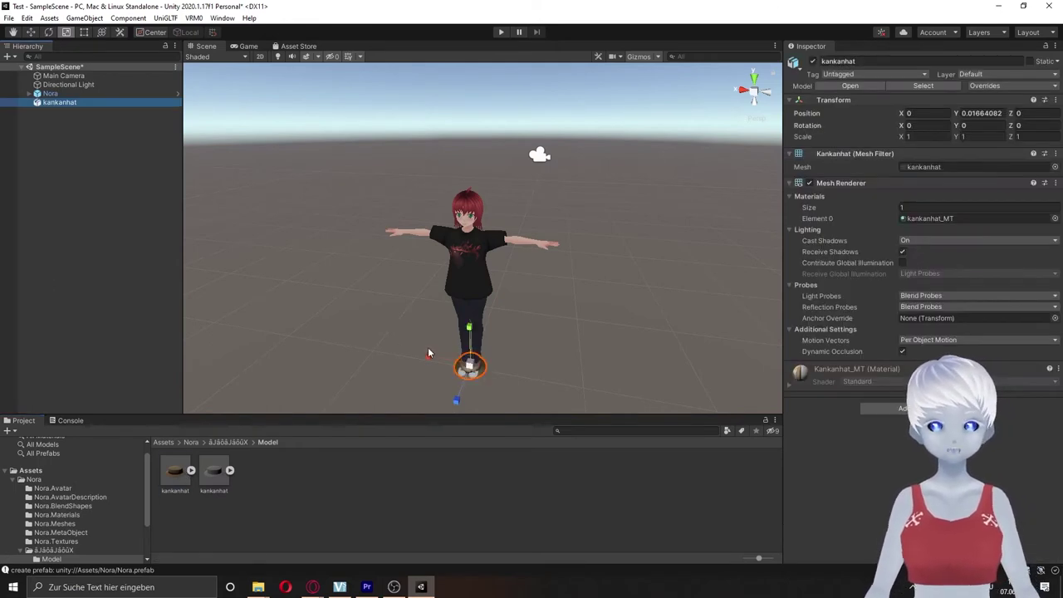
pyautogui.press('w')
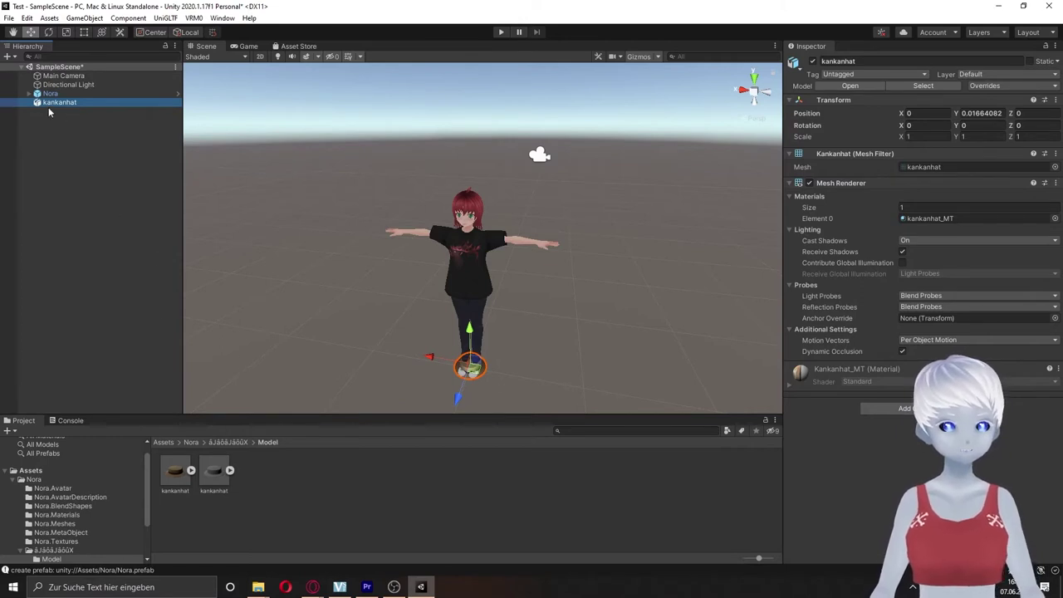
pyautogui.moveTo(462, 340); pyautogui.dragTo(466, 223)
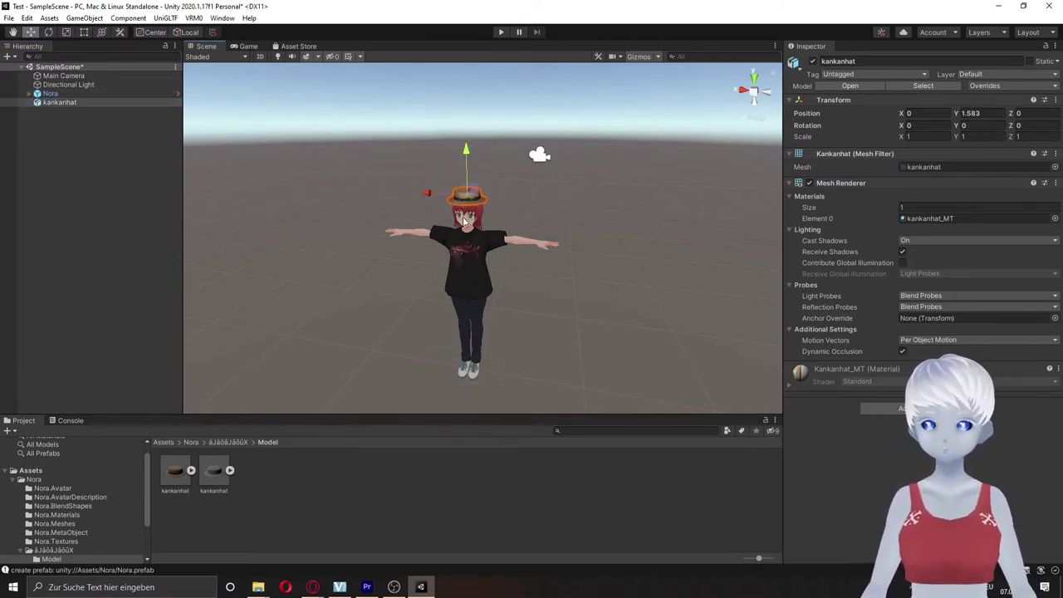
# Pan, orbit and fly the Scene camera in close to Nora's head and hat.
pyautogui.moveTo(464, 221)
pyautogui.mouseDown(button='middle')
pyautogui.moveTo(532, 270)
pyautogui.moveTo(564, 265)
pyautogui.moveTo(558, 285)
pyautogui.mouseUp(button='middle')
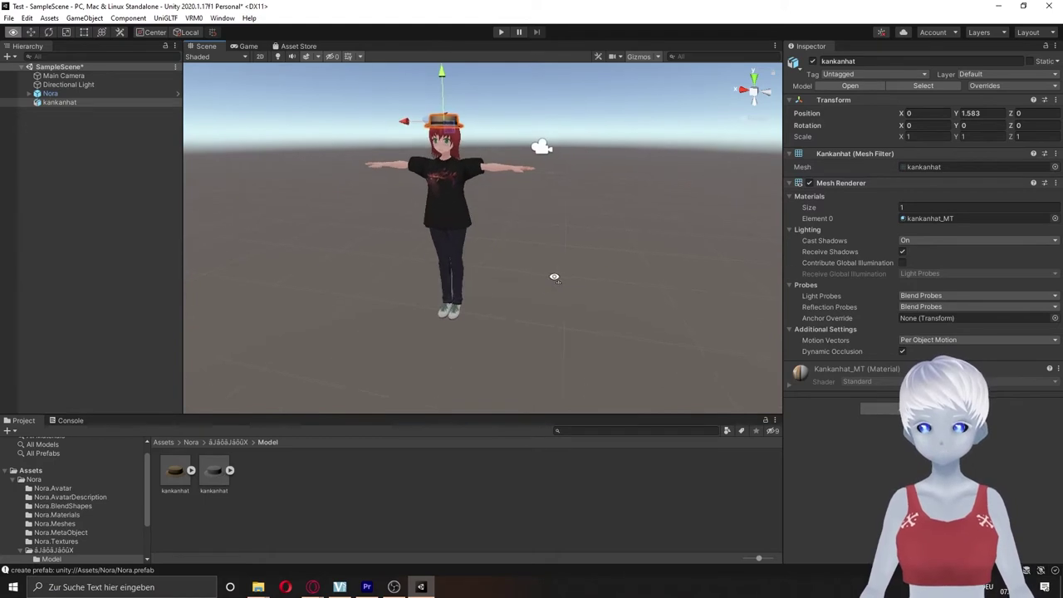
pyautogui.moveTo(558, 285)
pyautogui.mouseDown(button='right')
pyautogui.moveTo(662, 254)
pyautogui.moveTo(501, 226)
pyautogui.mouseUp(button='right')
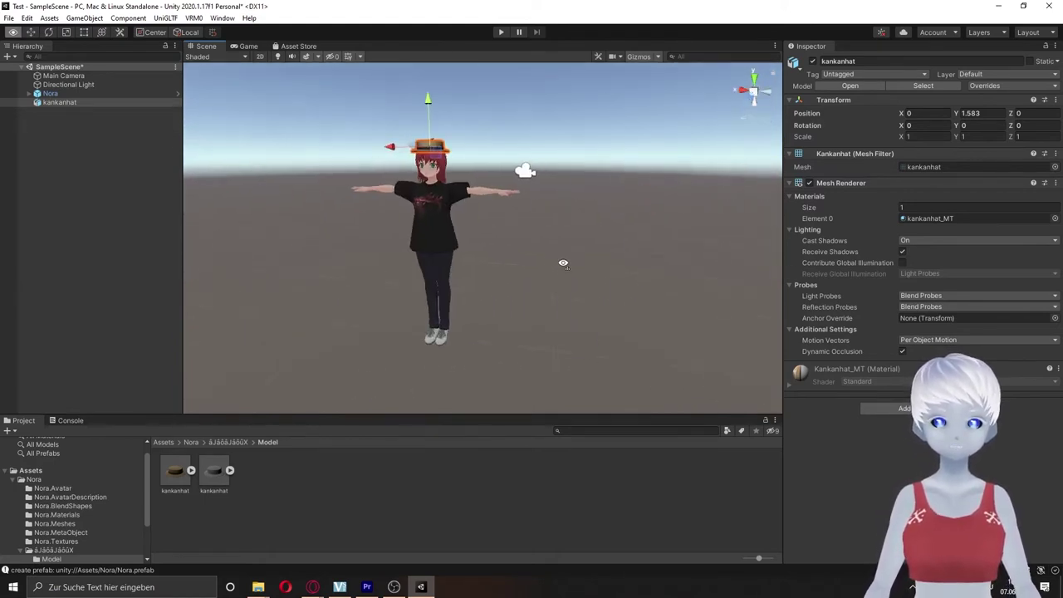
pyautogui.moveTo(501, 225)
pyautogui.mouseDown(button='middle')
pyautogui.moveTo(538, 273)
pyautogui.moveTo(523, 249)
pyautogui.mouseUp(button='middle')
pyautogui.moveTo(524, 249)
pyautogui.mouseDown(button='right')
pyautogui.moveTo(546, 242)
pyautogui.moveTo(545, 222)
pyautogui.moveTo(594, 231)
pyautogui.moveTo(593, 241)
pyautogui.moveTo(568, 226)
pyautogui.mouseUp(button='right')
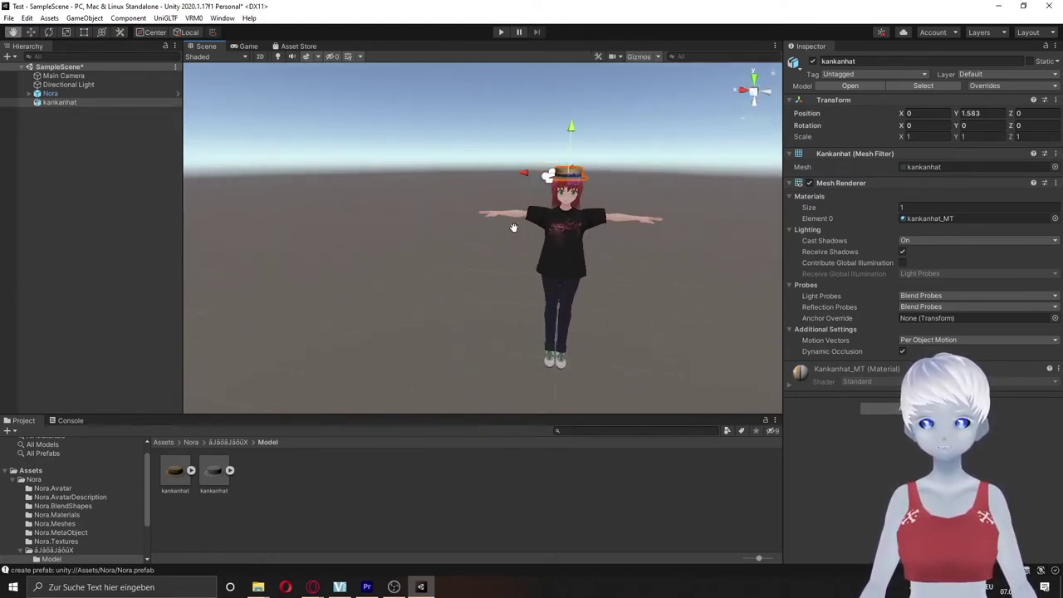
pyautogui.scroll(-3, 545, 223)
pyautogui.scroll(-2, 545, 222)
pyautogui.press('w')
pyautogui.scroll(1, 594, 231)
pyautogui.press('s')
# Shrink the kankanhat hat uniformly to about 0.64 scale, undoing an accidental sideways move.
pyautogui.press('e')
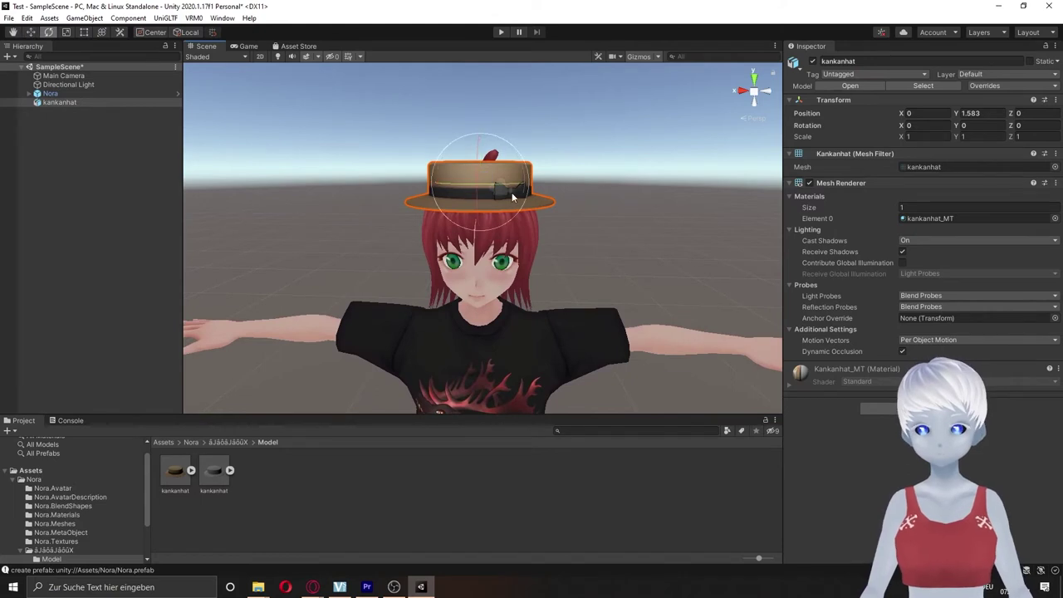
pyautogui.press('w')
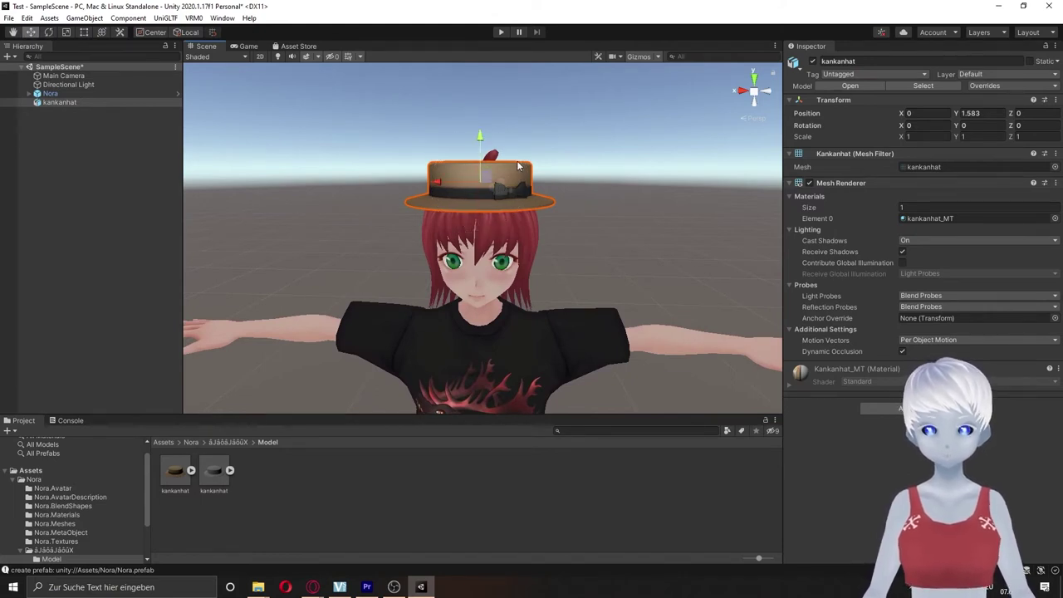
pyautogui.click(417, 178)
pyautogui.click(466, 174)
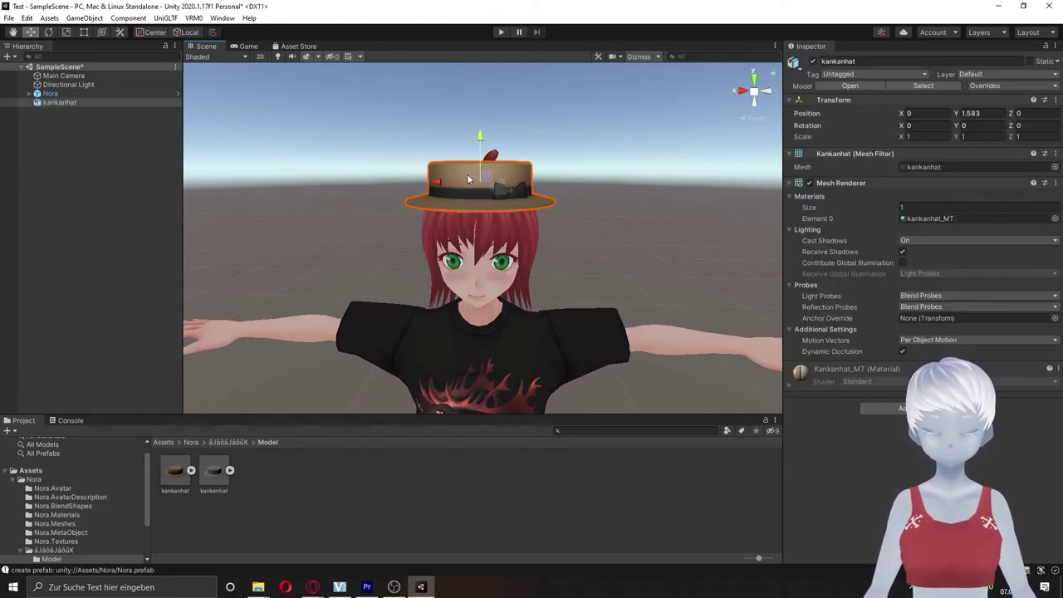
pyautogui.moveTo(447, 181); pyautogui.dragTo(553, 198)
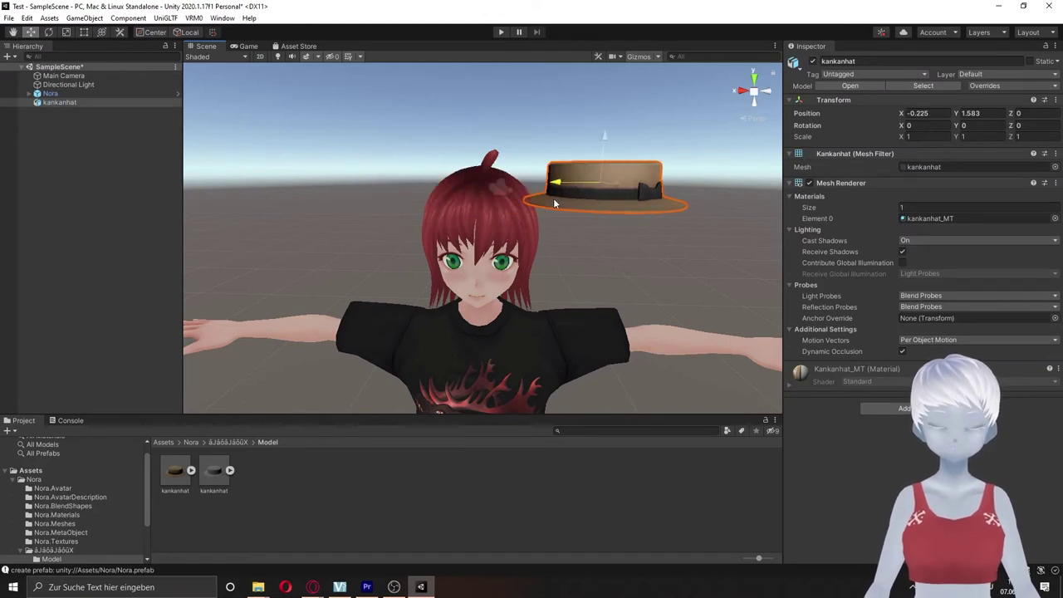
pyautogui.hotkey('ctrl', 'z')
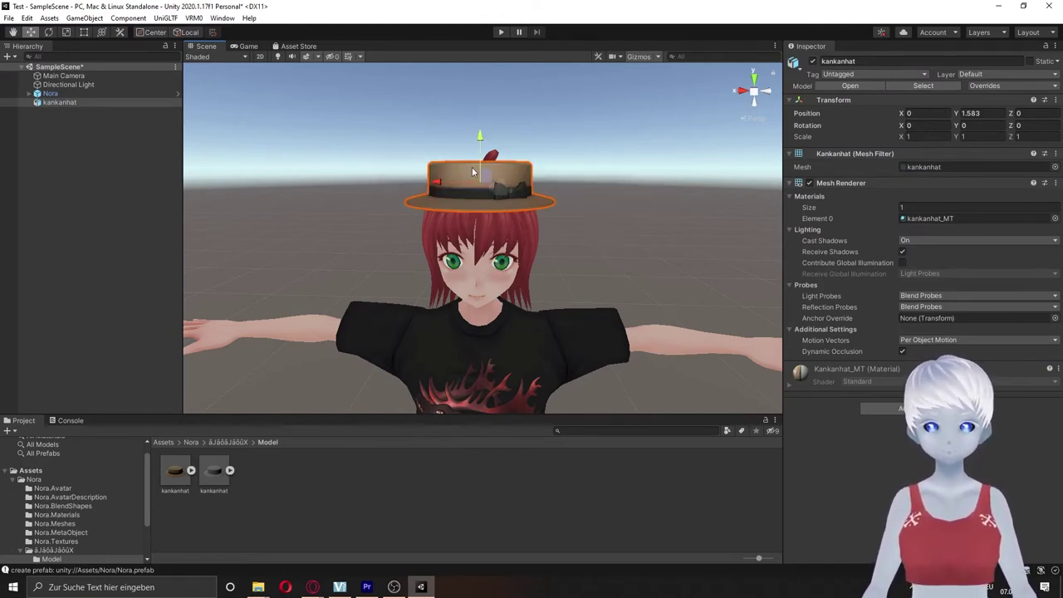
pyautogui.press('e')
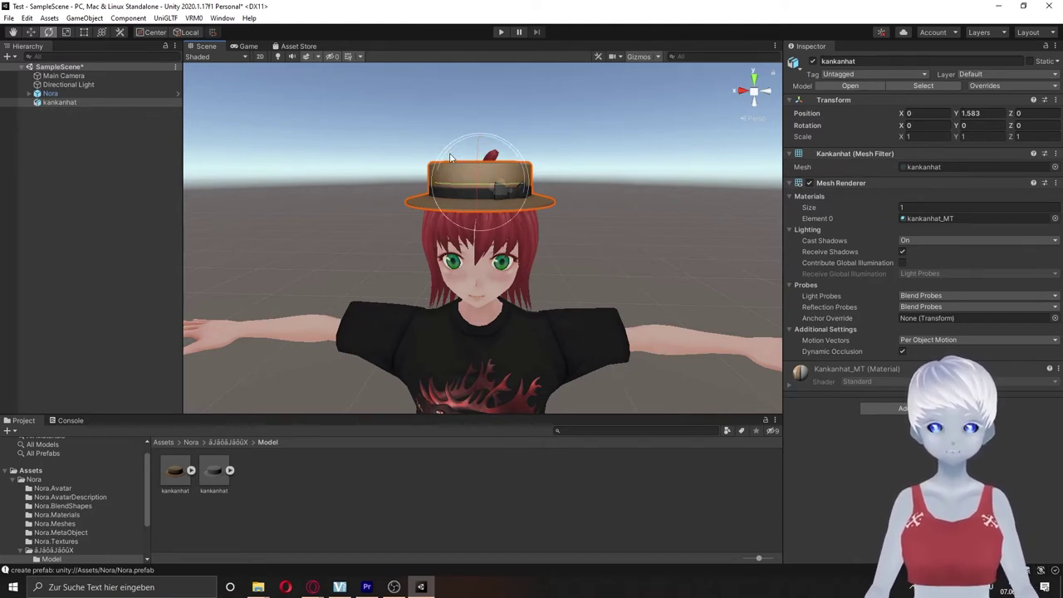
pyautogui.press('r')
pyautogui.moveTo(480, 183)
pyautogui.mouseDown()
pyautogui.moveTo(463, 177)
pyautogui.moveTo(480, 148)
pyautogui.moveTo(466, 158)
pyautogui.mouseUp()
# Shift the hat slightly along X and tilt it sideways about 19 degrees.
pyautogui.press('w')
pyautogui.press('r')
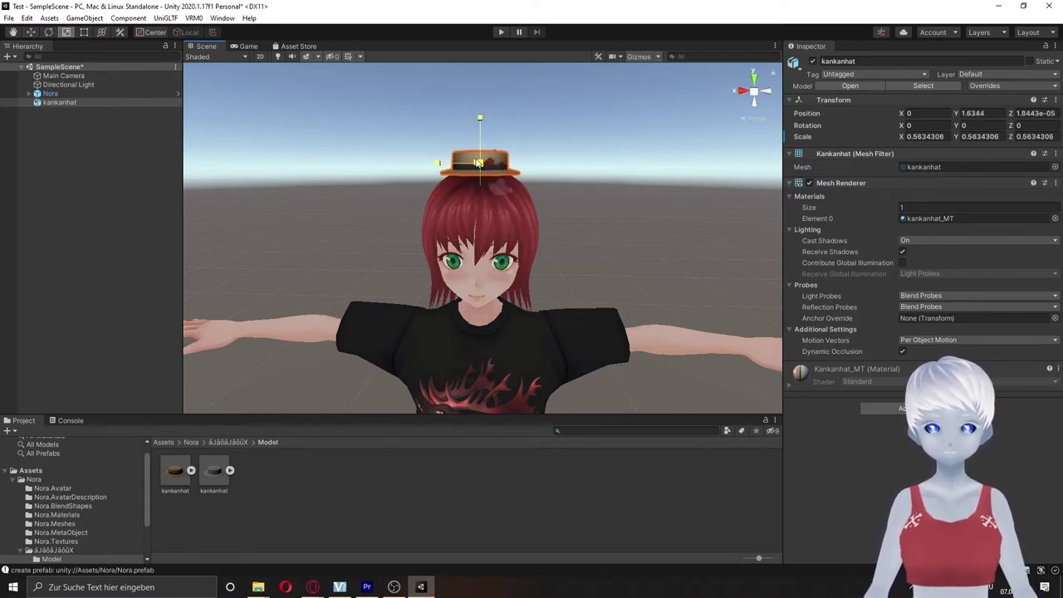
pyautogui.press('w')
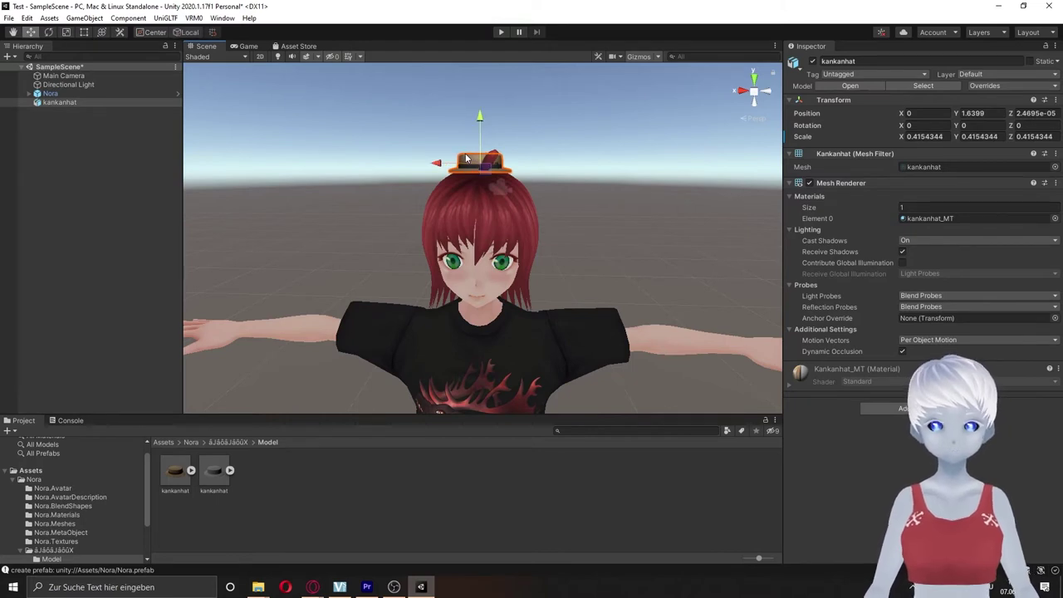
pyautogui.click(464, 166)
pyautogui.click(465, 169)
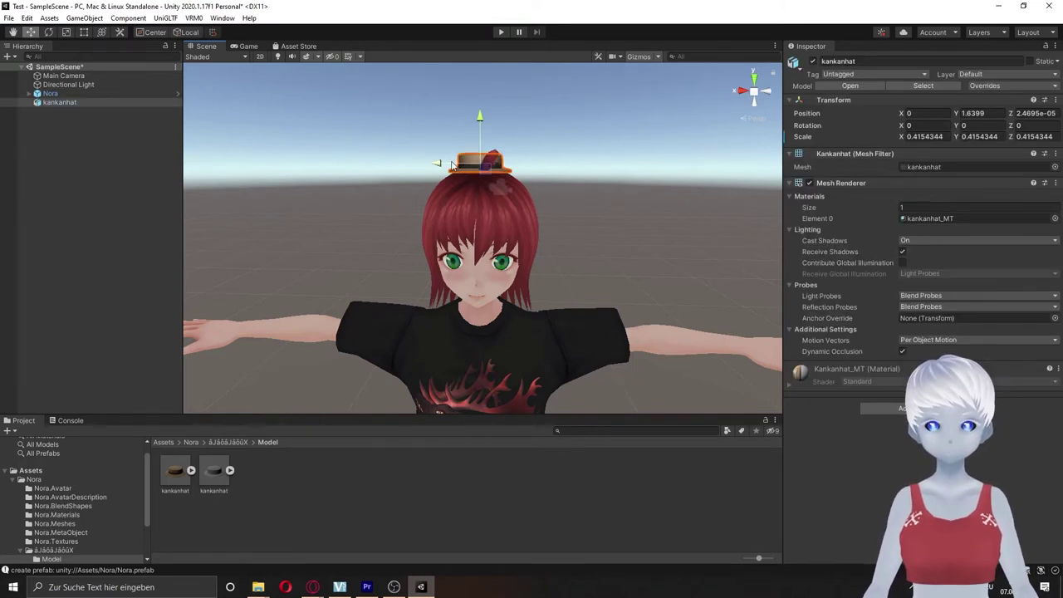
pyautogui.moveTo(453, 165); pyautogui.dragTo(445, 166)
pyautogui.press('r')
pyautogui.press('e')
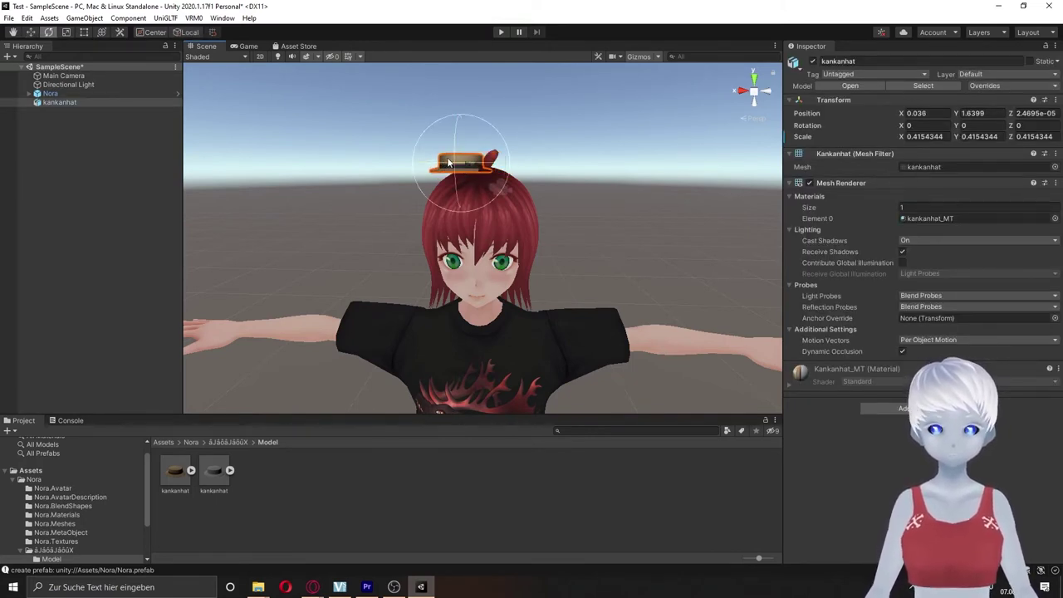
pyautogui.moveTo(445, 129)
pyautogui.mouseDown()
pyautogui.moveTo(477, 176)
pyautogui.moveTo(513, 178)
pyautogui.mouseUp()
pyautogui.scroll(5, 486, 176)
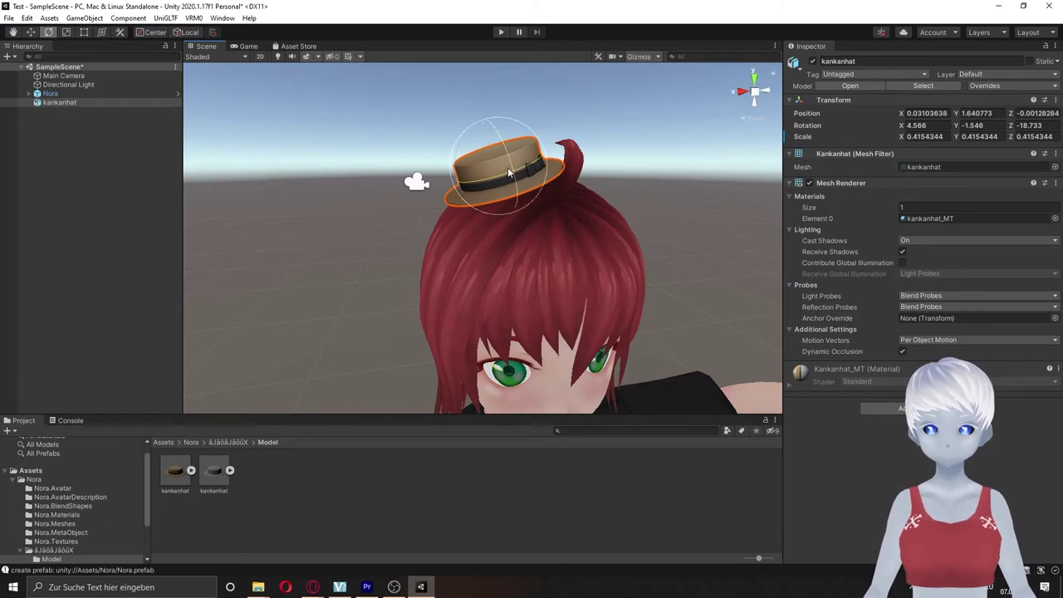
# Seat the hat snugly on Nora's hair and tilt it further, to about -21.9° on Z.
pyautogui.press('w')
pyautogui.moveTo(465, 179); pyautogui.dragTo(472, 138)
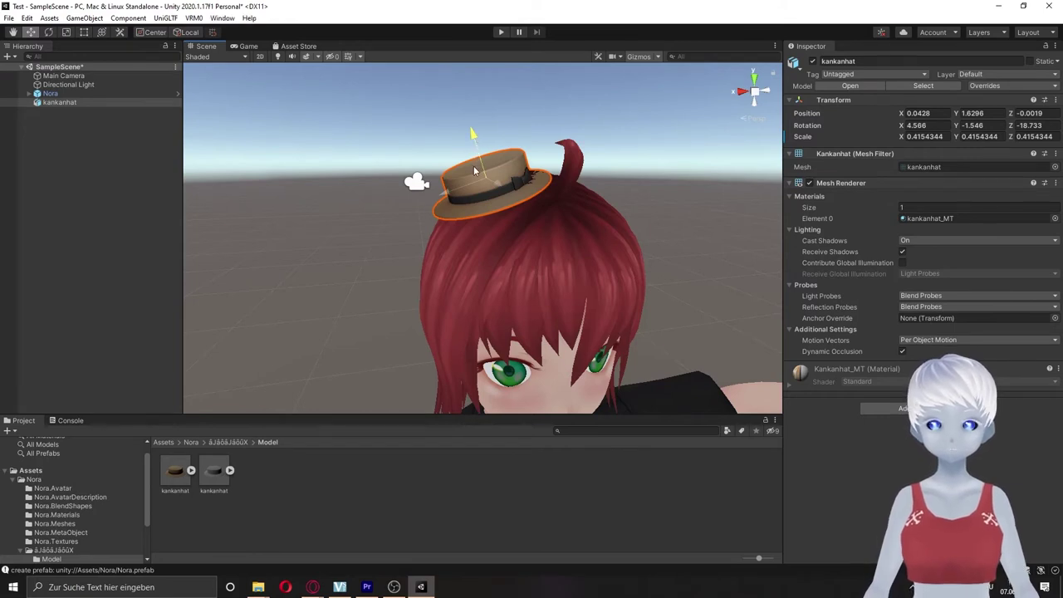
pyautogui.press('e')
pyautogui.moveTo(445, 170)
pyautogui.mouseDown()
pyautogui.moveTo(589, 176)
pyautogui.moveTo(537, 125)
pyautogui.moveTo(571, 156)
pyautogui.moveTo(560, 190)
pyautogui.mouseUp()
pyautogui.scroll(-5, 572, 156)
pyautogui.click(572, 151)
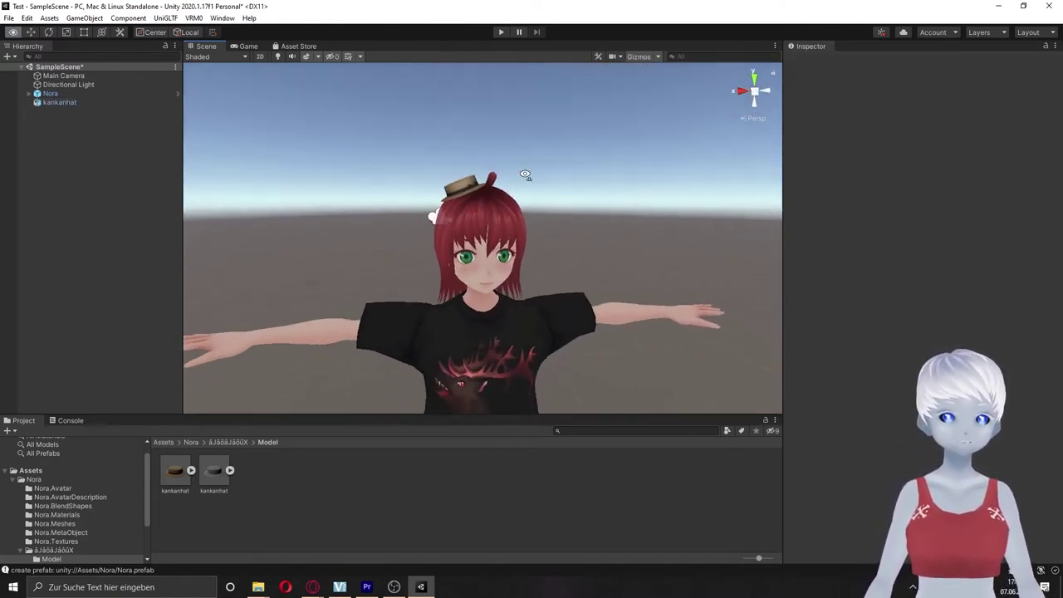
pyautogui.scroll(-3, 560, 191)
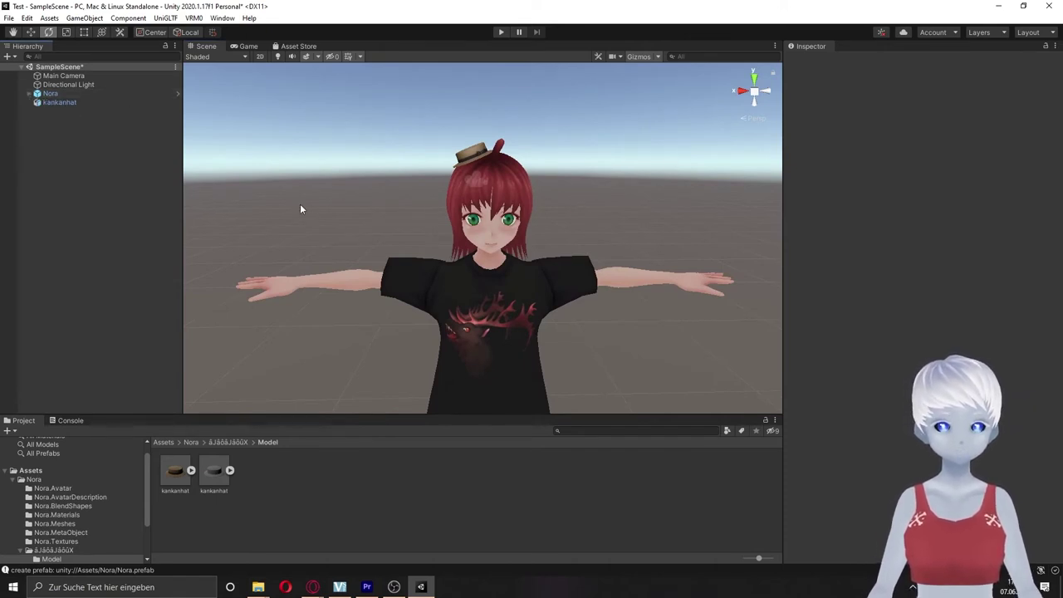
pyautogui.click(29, 93)
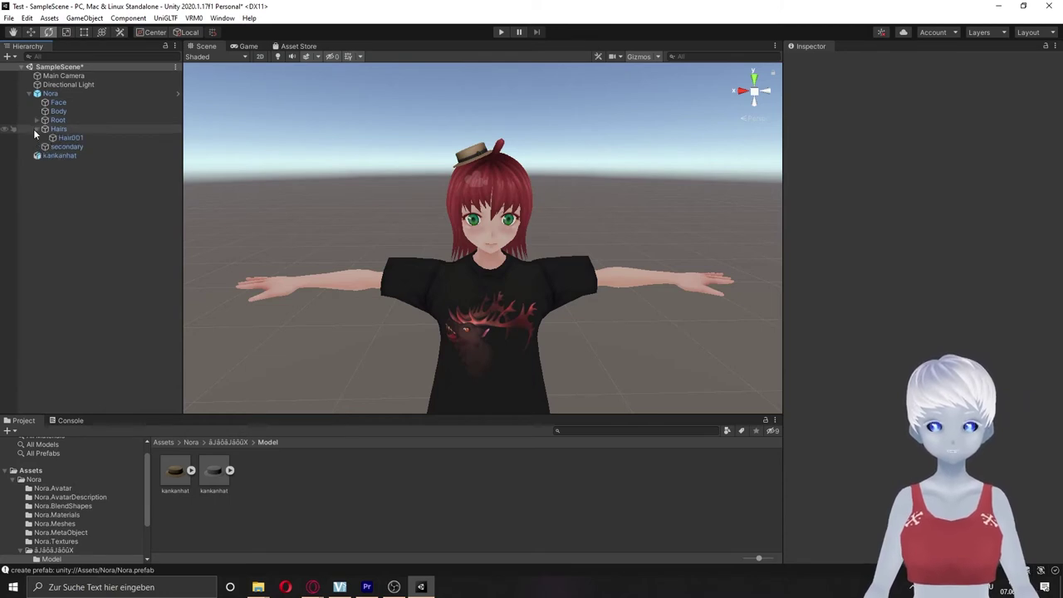
pyautogui.click(41, 121)
pyautogui.click(38, 121)
pyautogui.click(53, 129)
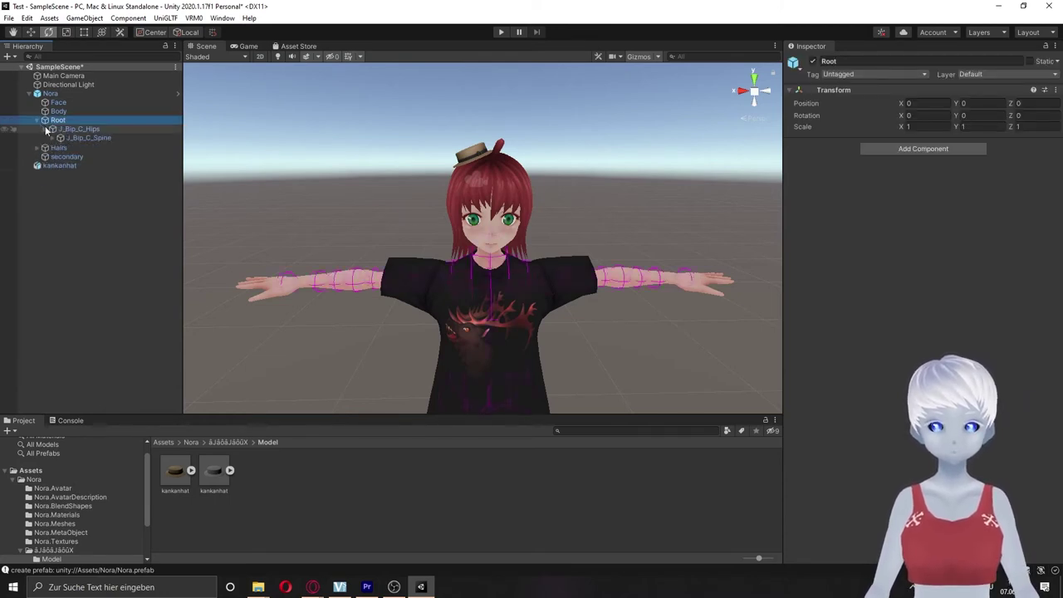
pyautogui.click(52, 138)
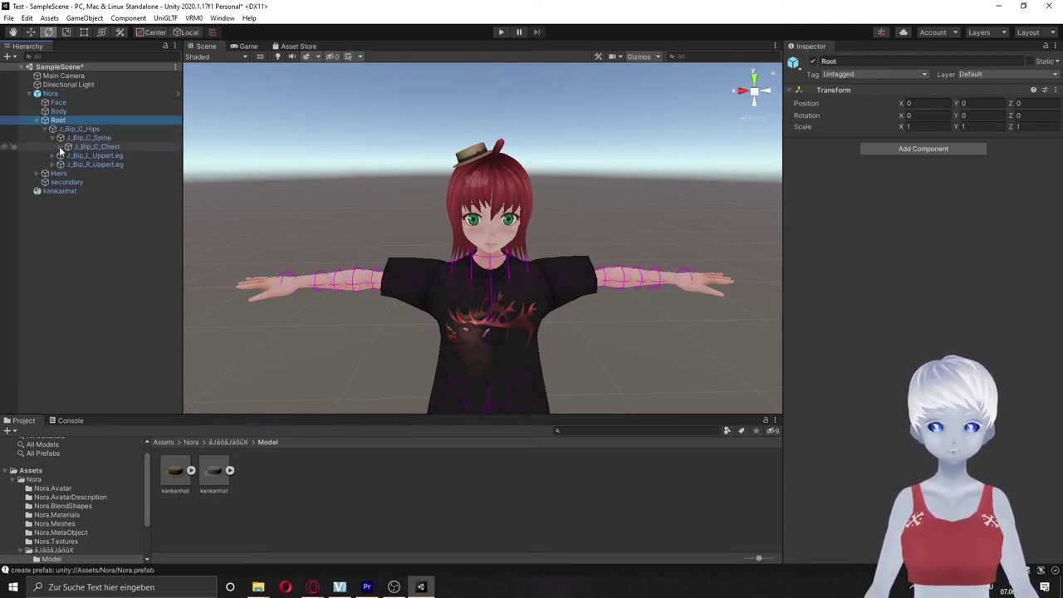
pyautogui.click(60, 146)
pyautogui.click(65, 156)
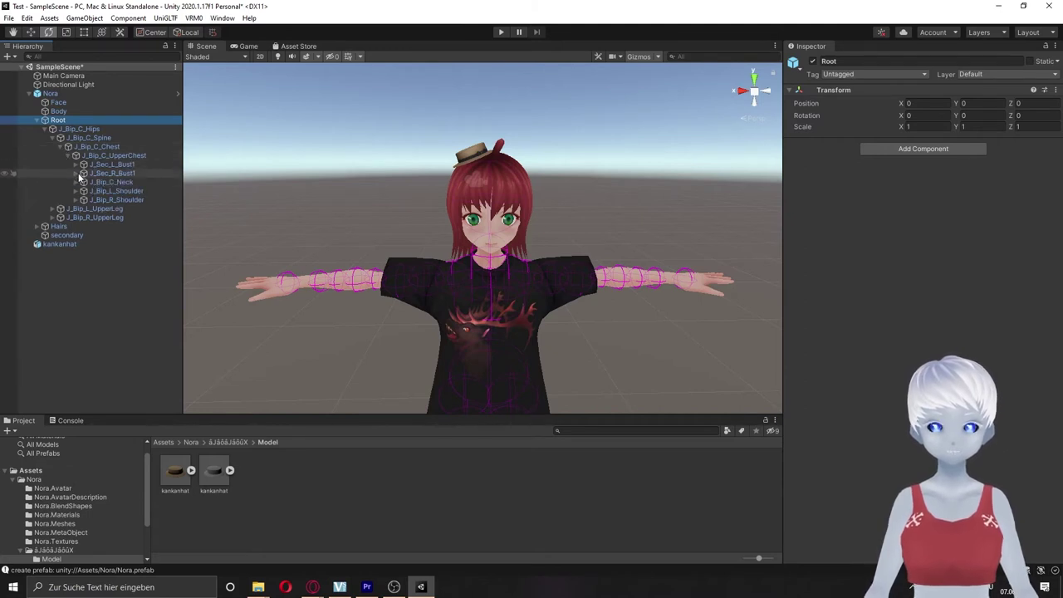
pyautogui.click(108, 183)
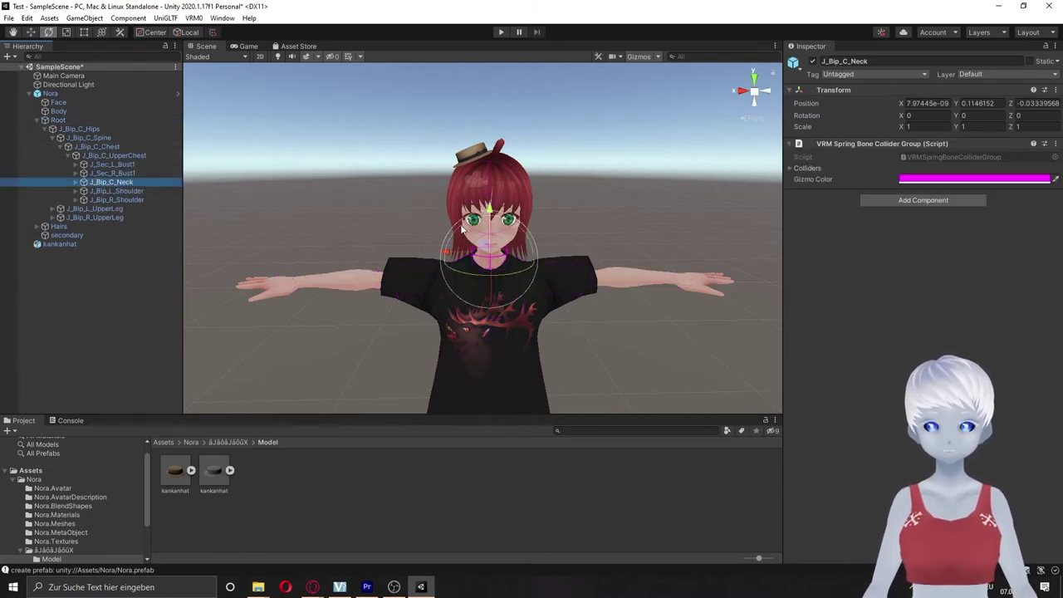
pyautogui.moveTo(462, 228)
pyautogui.mouseDown()
pyautogui.moveTo(446, 204)
pyautogui.moveTo(455, 173)
pyautogui.mouseUp()
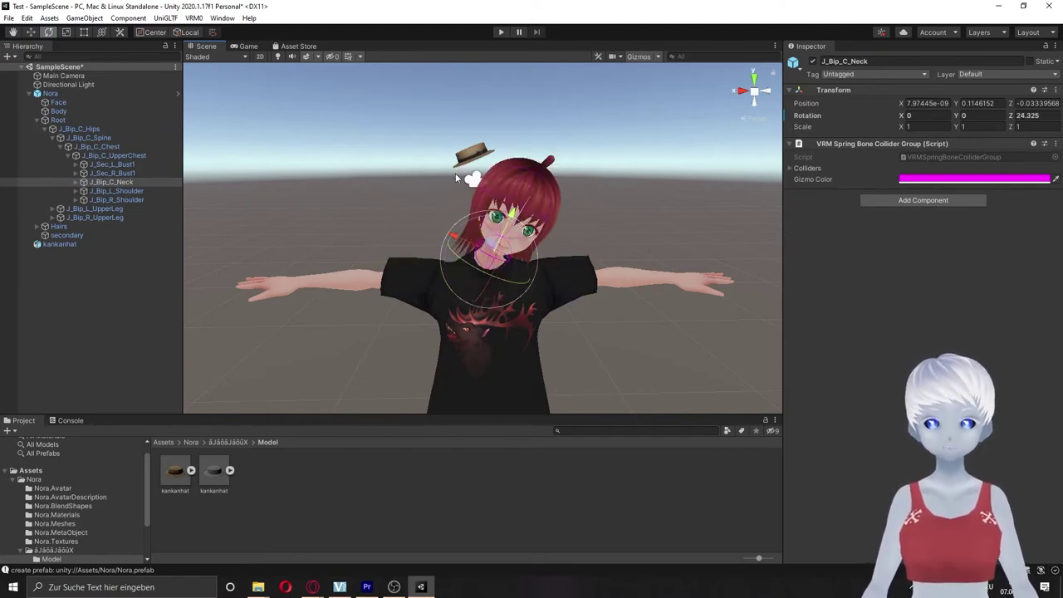
pyautogui.hotkey('ctrl', 'z')
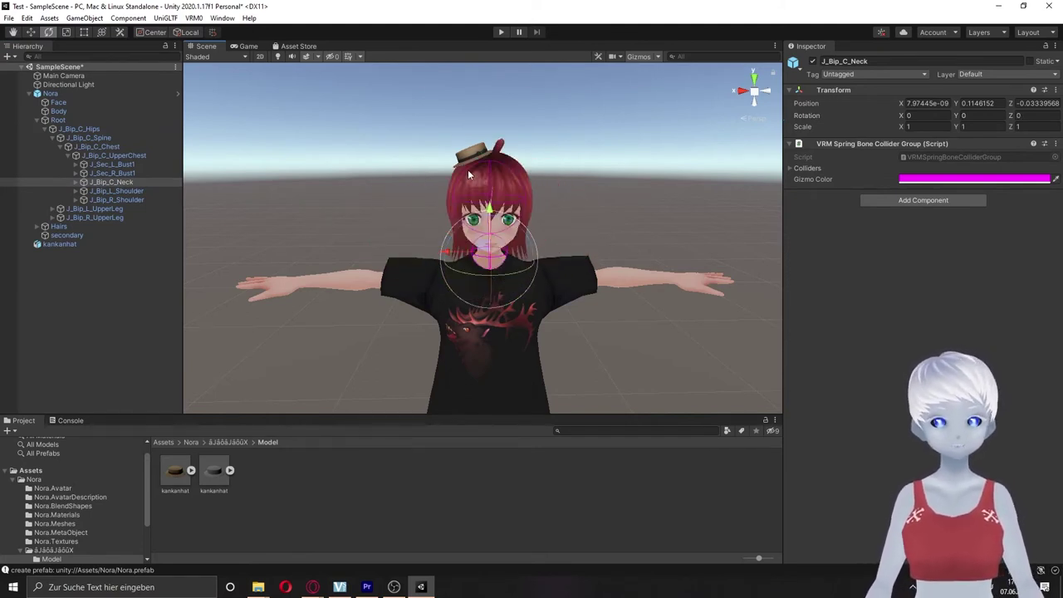
pyautogui.click(93, 244)
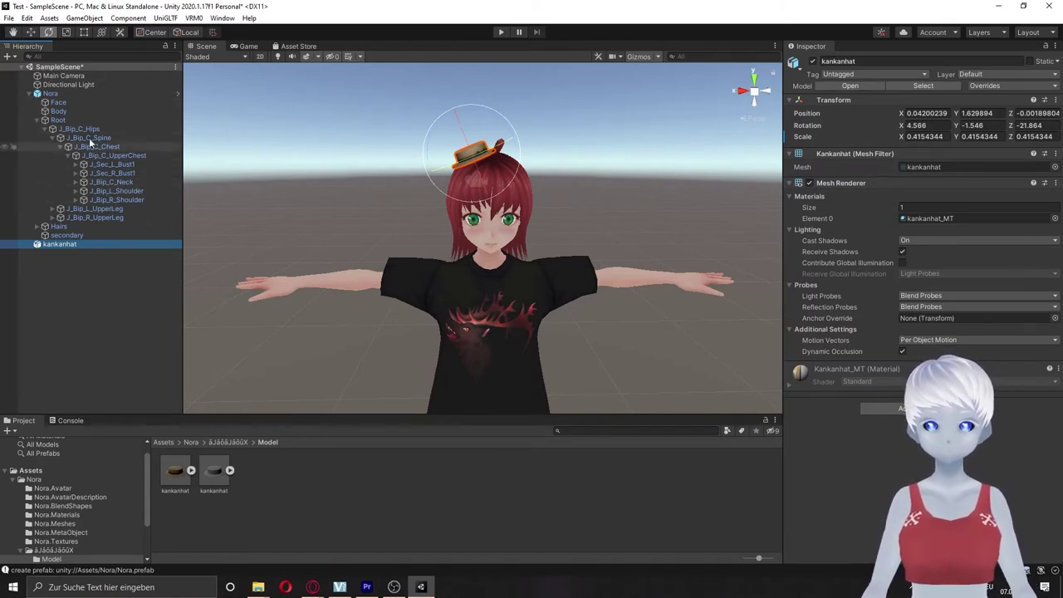
# Drop kankanhat onto the J_Bip_C_Head bone under J_Bip_C_Neck and frame it with F.
pyautogui.click(108, 182)
pyautogui.click(107, 173)
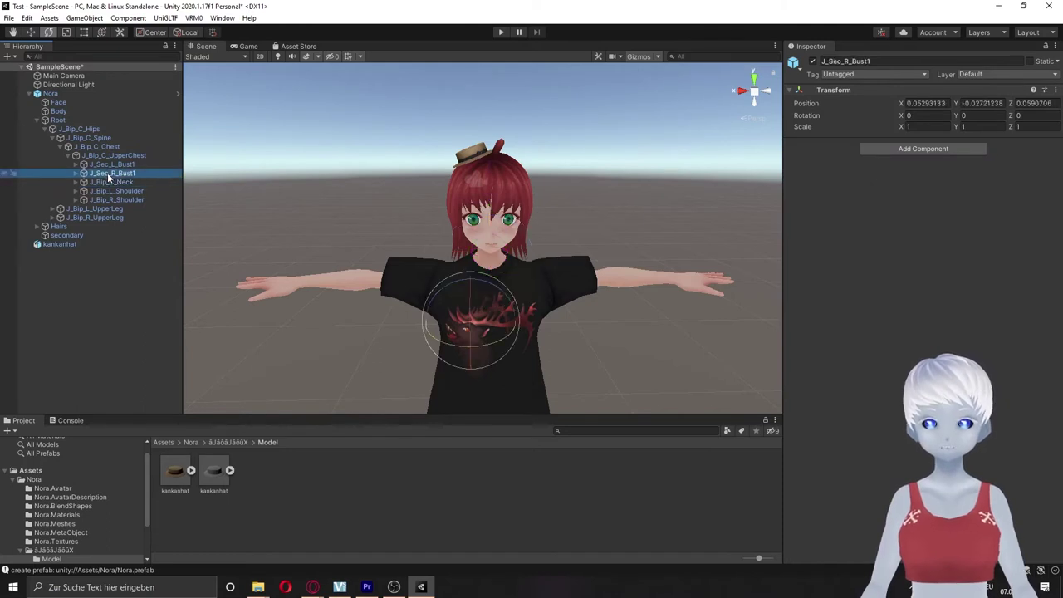
pyautogui.click(110, 181)
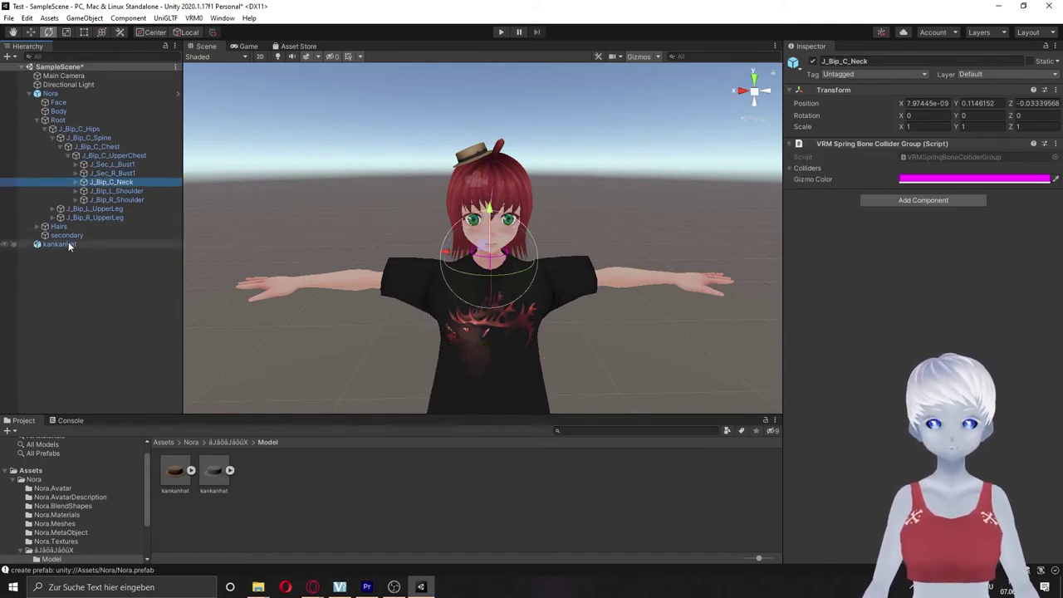
pyautogui.moveTo(68, 243)
pyautogui.mouseDown()
pyautogui.moveTo(67, 184)
pyautogui.moveTo(50, 253)
pyautogui.moveTo(83, 164)
pyautogui.mouseUp()
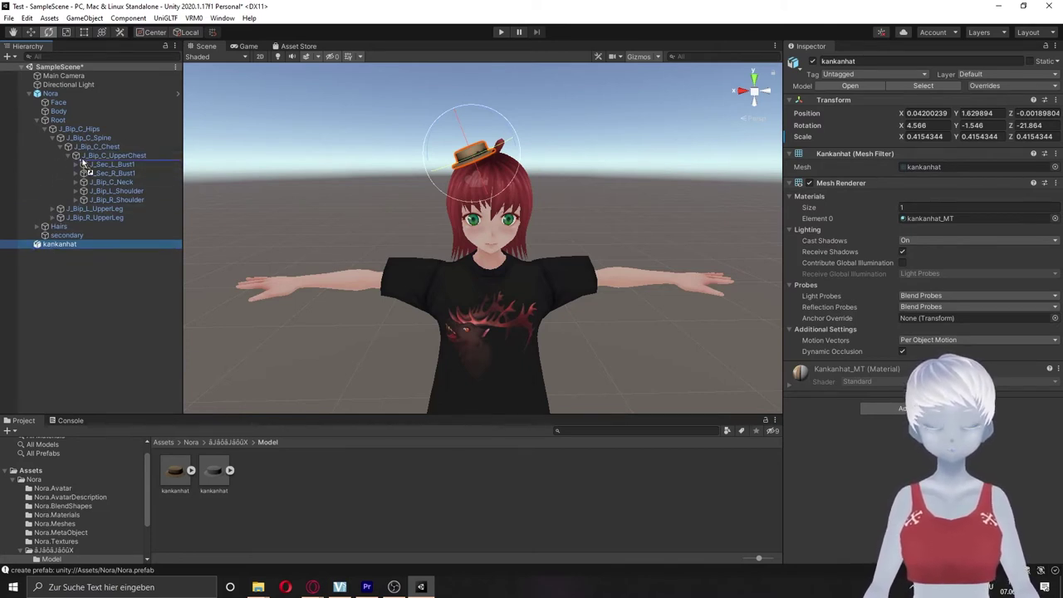
pyautogui.moveTo(83, 164); pyautogui.dragTo(63, 264)
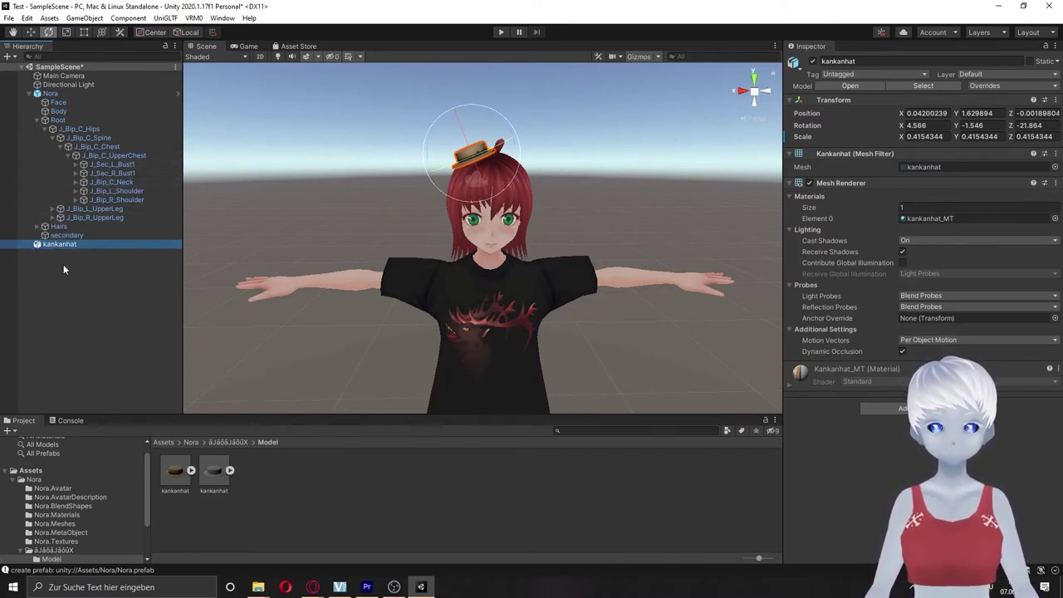
pyautogui.click(75, 182)
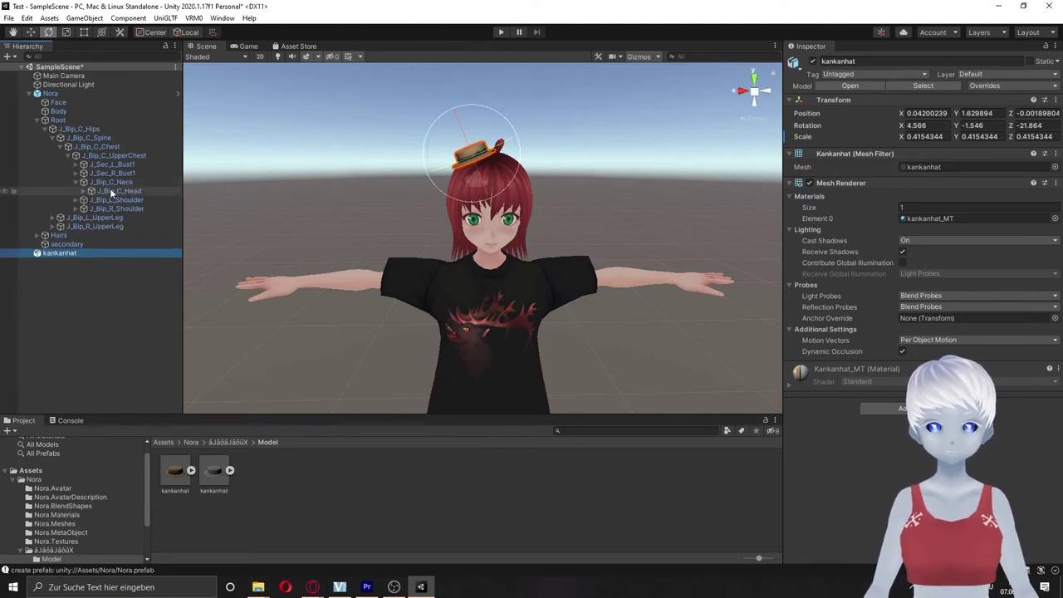
pyautogui.moveTo(64, 252); pyautogui.dragTo(128, 194)
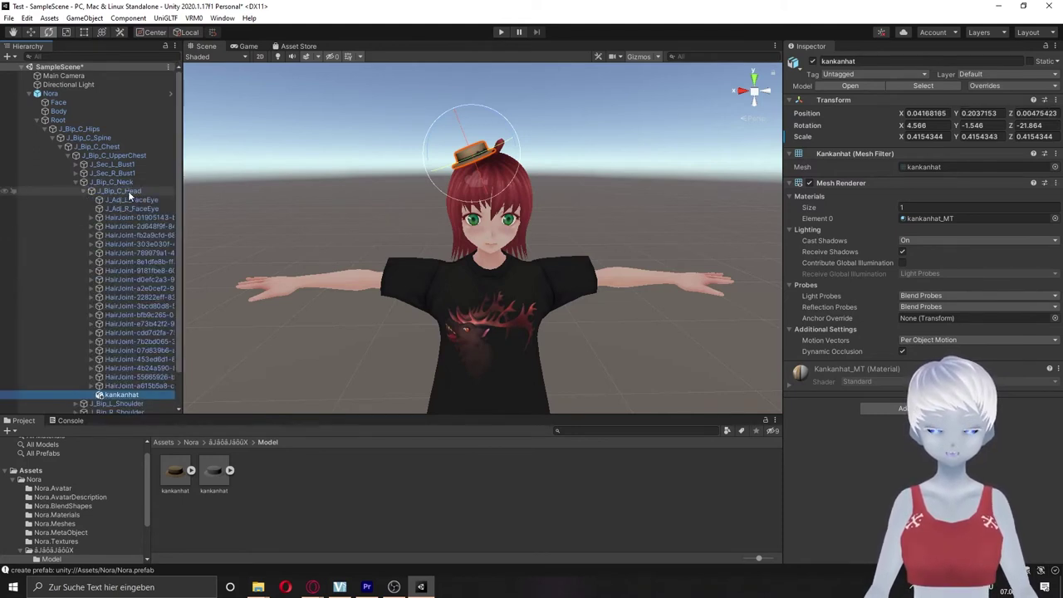
pyautogui.click(85, 191)
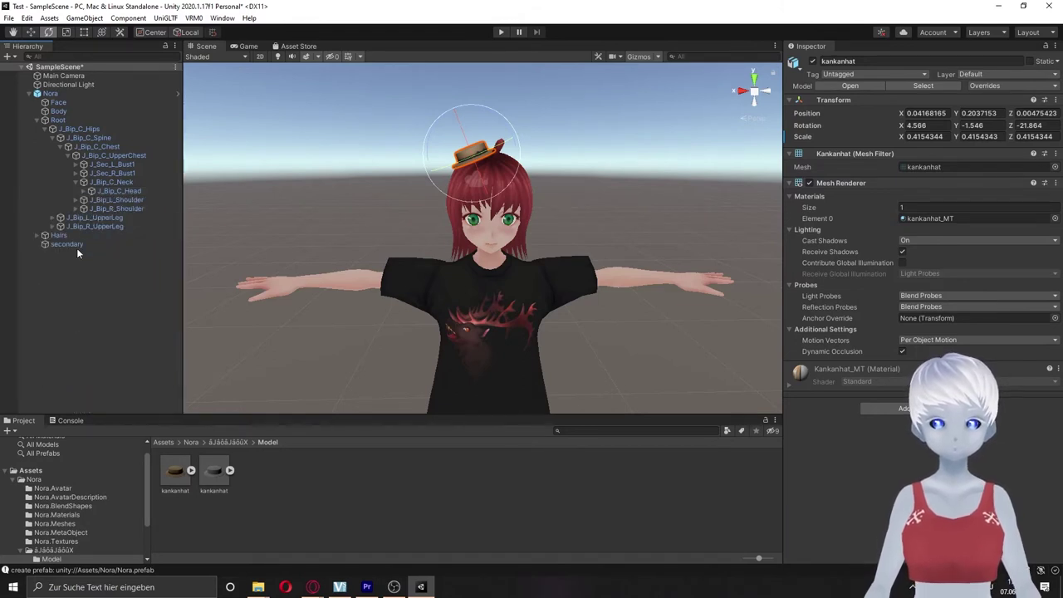
pyautogui.press('f')
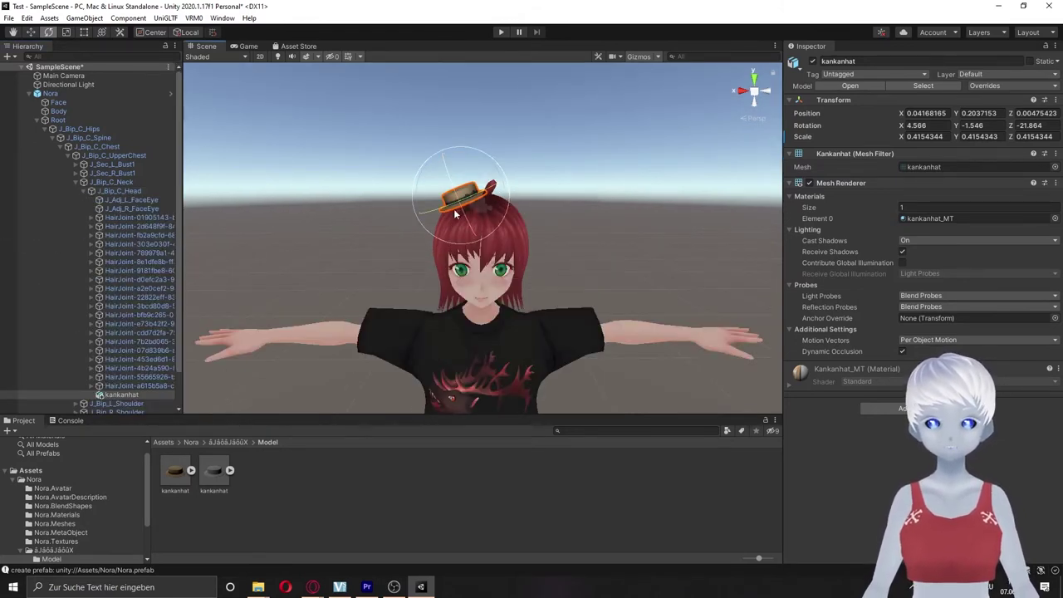
pyautogui.click(121, 188)
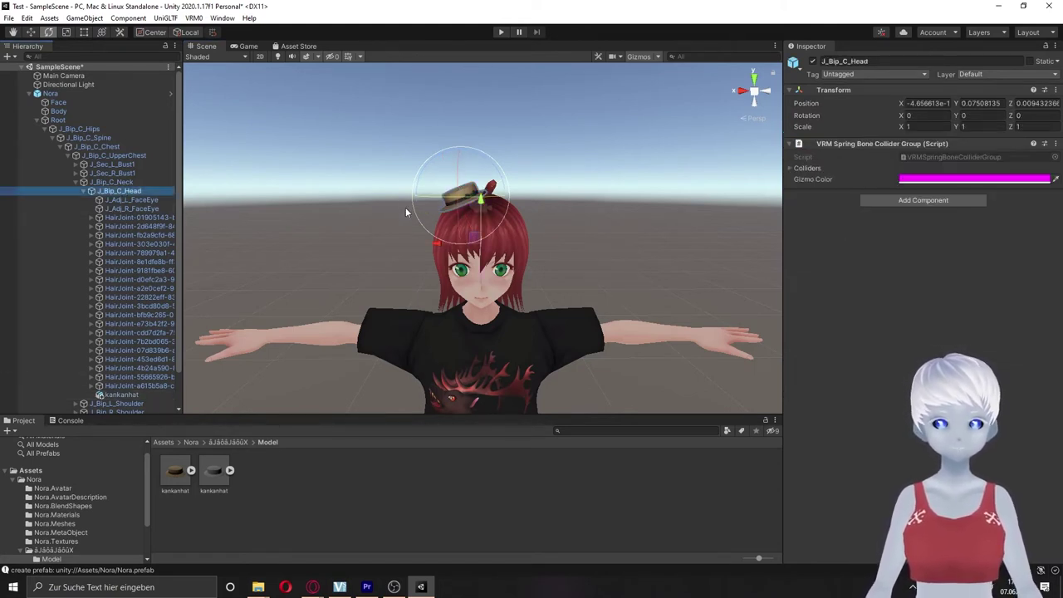
pyautogui.moveTo(454, 181); pyautogui.dragTo(424, 237)
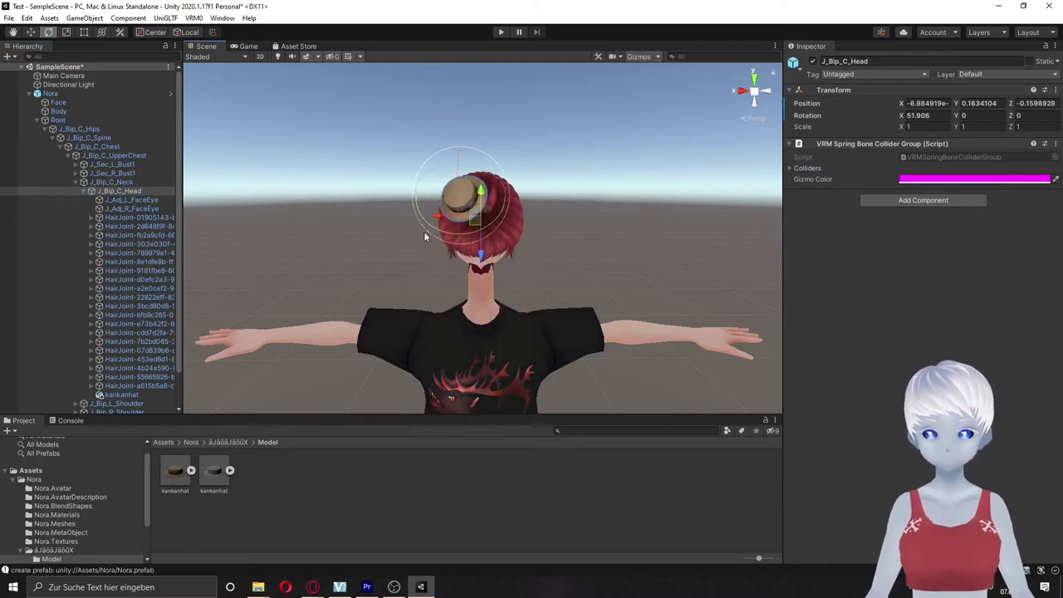
pyautogui.hotkey('ctrl', 'z')
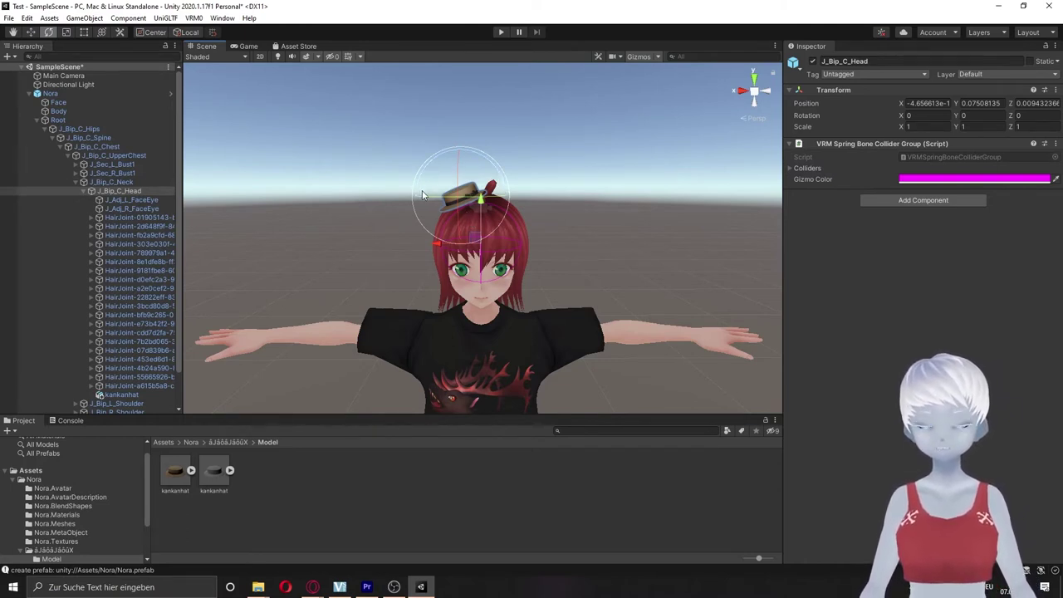
pyautogui.moveTo(431, 197); pyautogui.dragTo(482, 200)
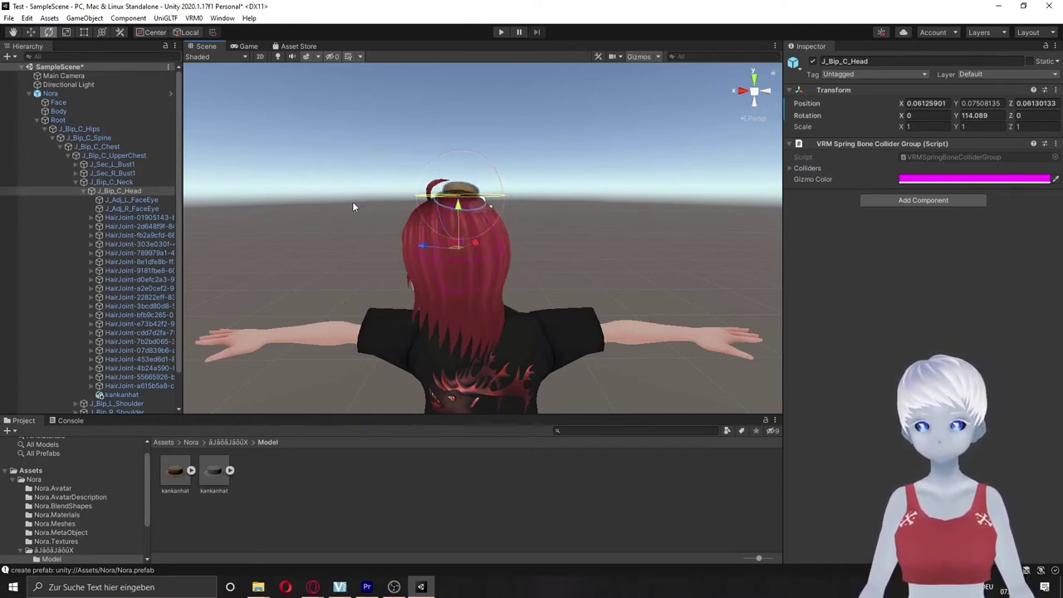
pyautogui.hotkey('ctrl', 'z')
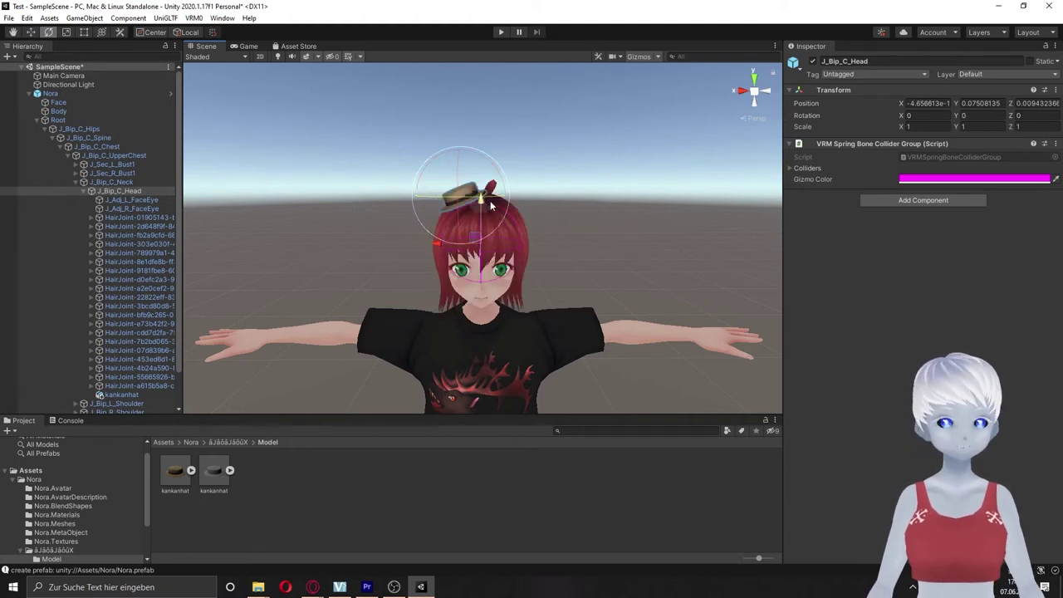
pyautogui.keyDown('alt'); pyautogui.moveTo(557, 206); pyautogui.dragTo(549, 191); pyautogui.keyUp('alt')
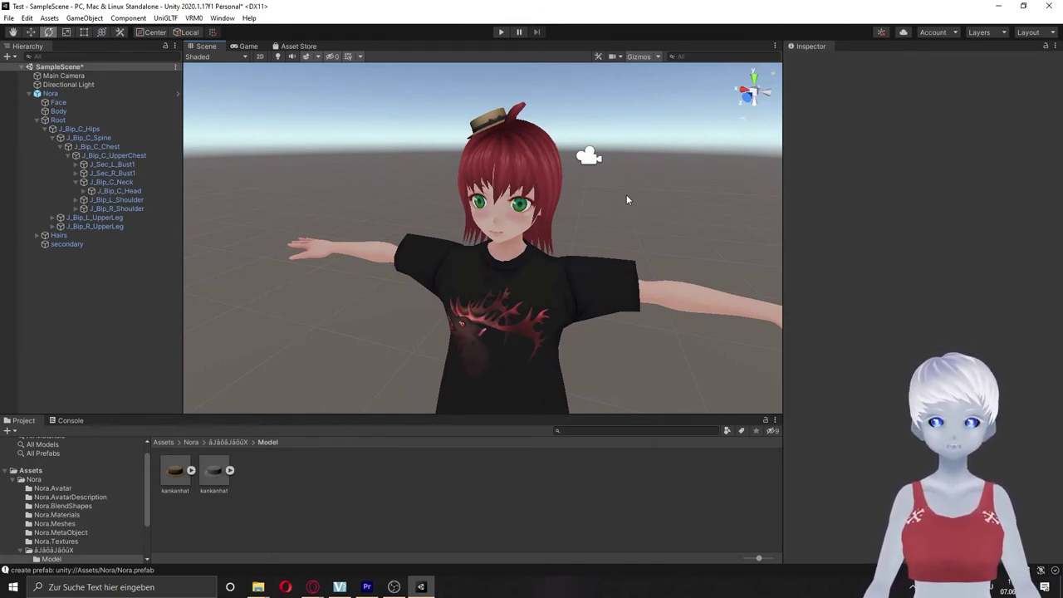
pyautogui.moveTo(627, 199)
pyautogui.keyDown('alt'); pyautogui.mouseDown()
pyautogui.moveTo(643, 214)
pyautogui.moveTo(514, 368)
pyautogui.moveTo(688, 264)
pyautogui.moveTo(470, 274)
pyautogui.mouseUp(); pyautogui.keyUp('alt')
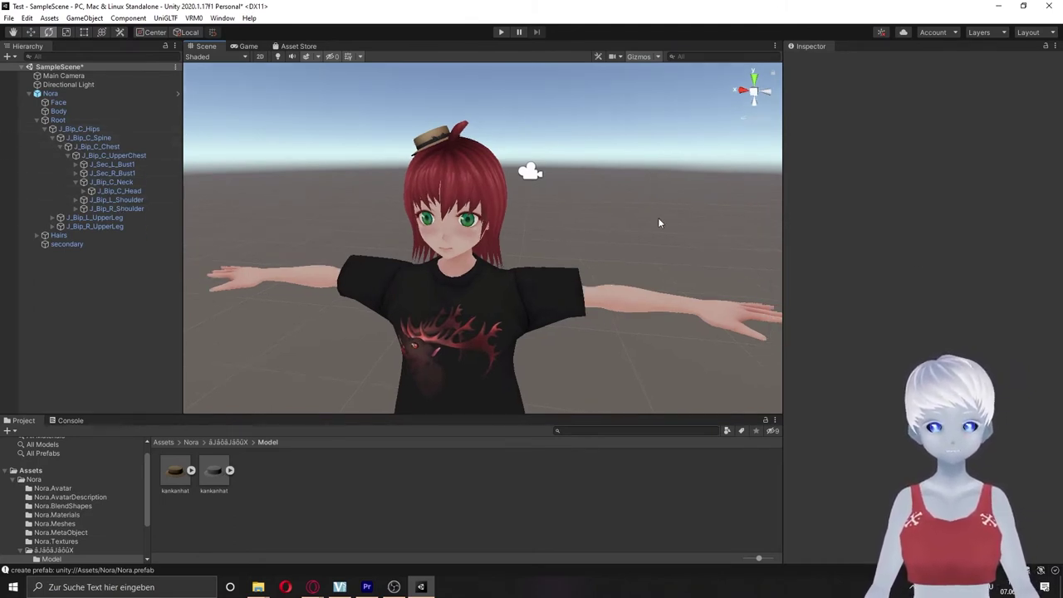
pyautogui.click(98, 191)
pyautogui.click(108, 172)
pyautogui.click(104, 146)
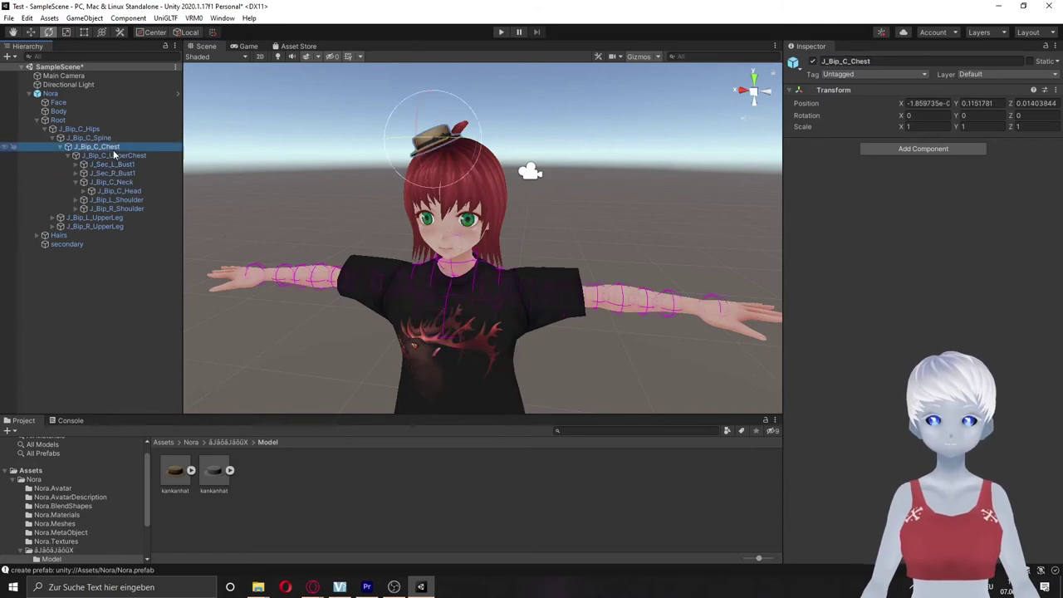
pyautogui.click(564, 141)
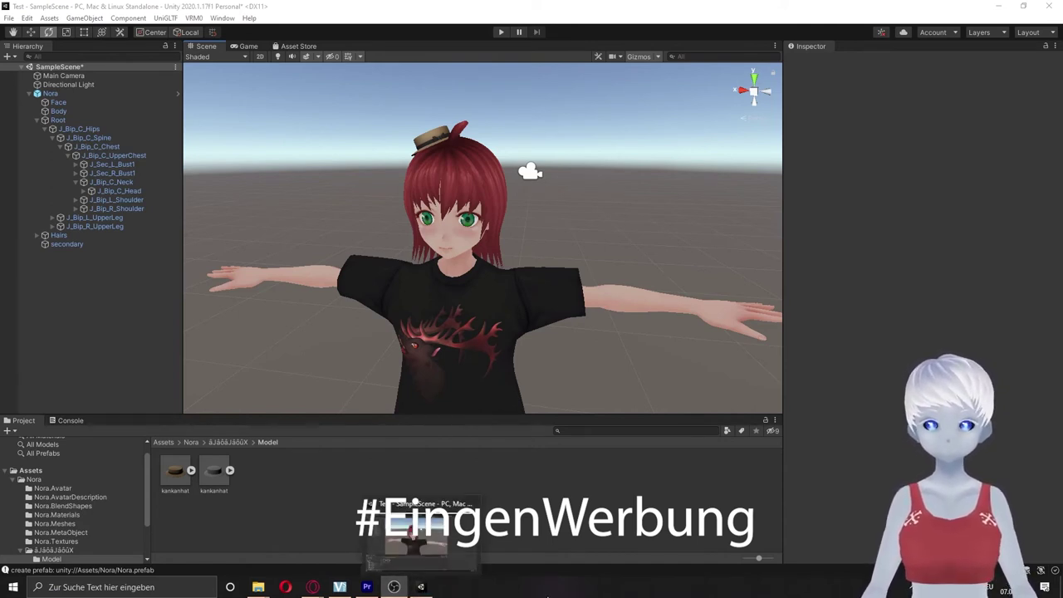
# Scroll through the Vanum-Chan shop's VRM Files wing and bikini products, then minimize Opera.
pyautogui.moveTo(313, 587)
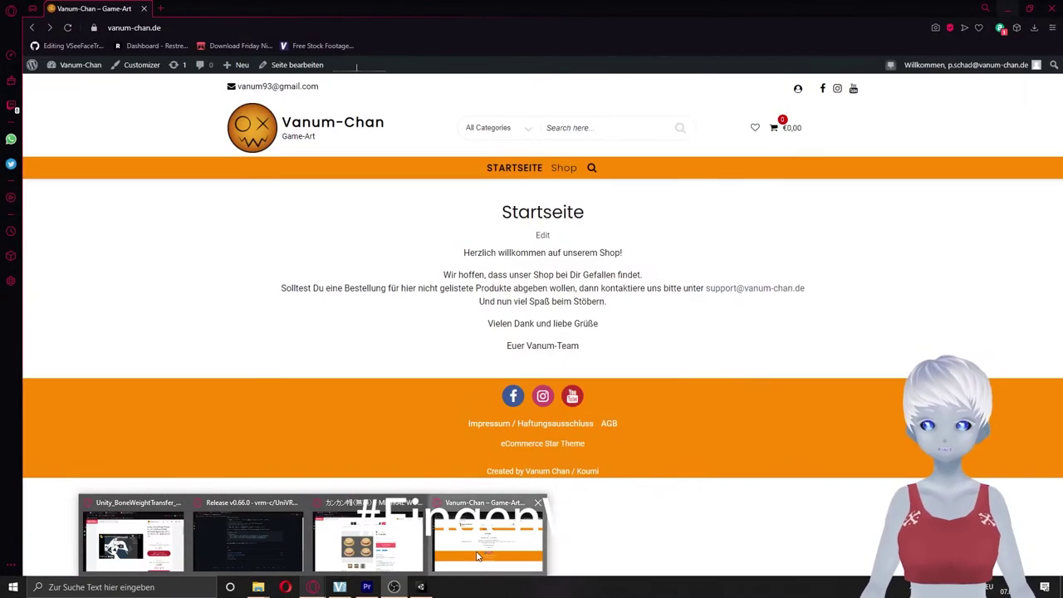
pyautogui.click(478, 557)
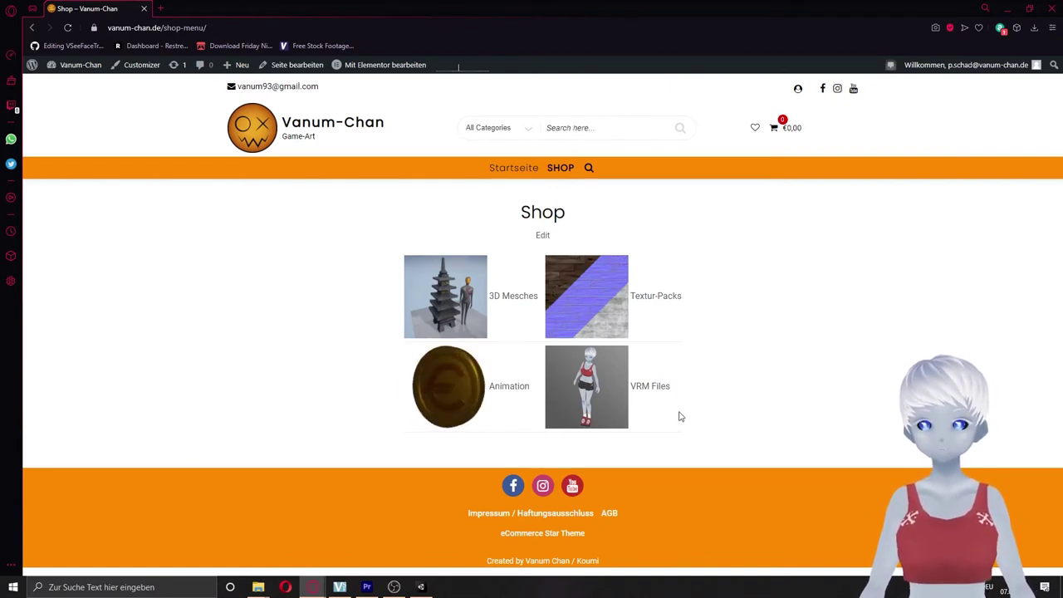
pyautogui.click(651, 392)
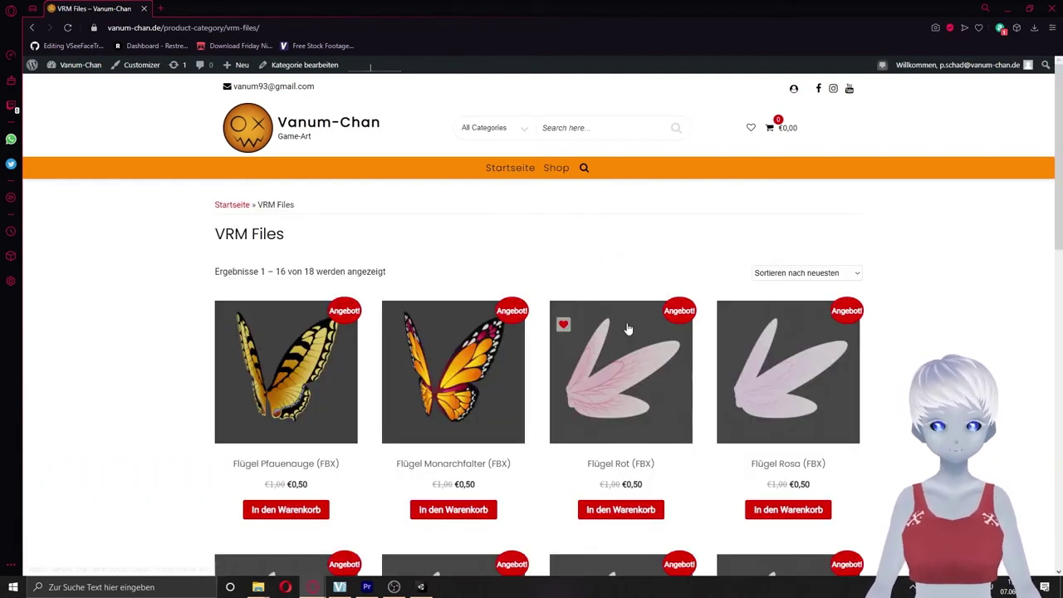
pyautogui.scroll(-6, 909, 285)
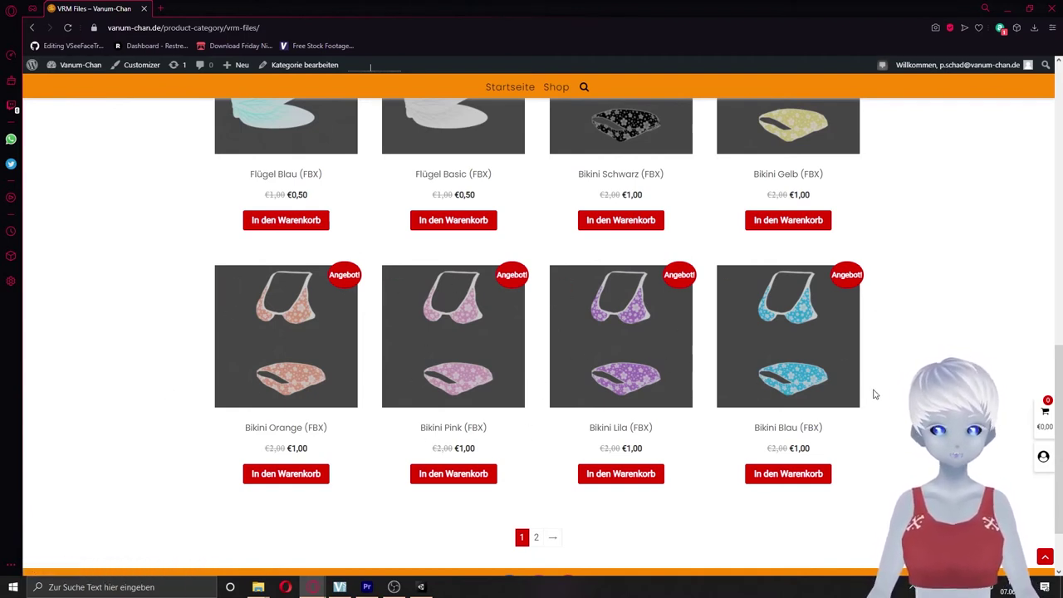
pyautogui.scroll(5, 874, 395)
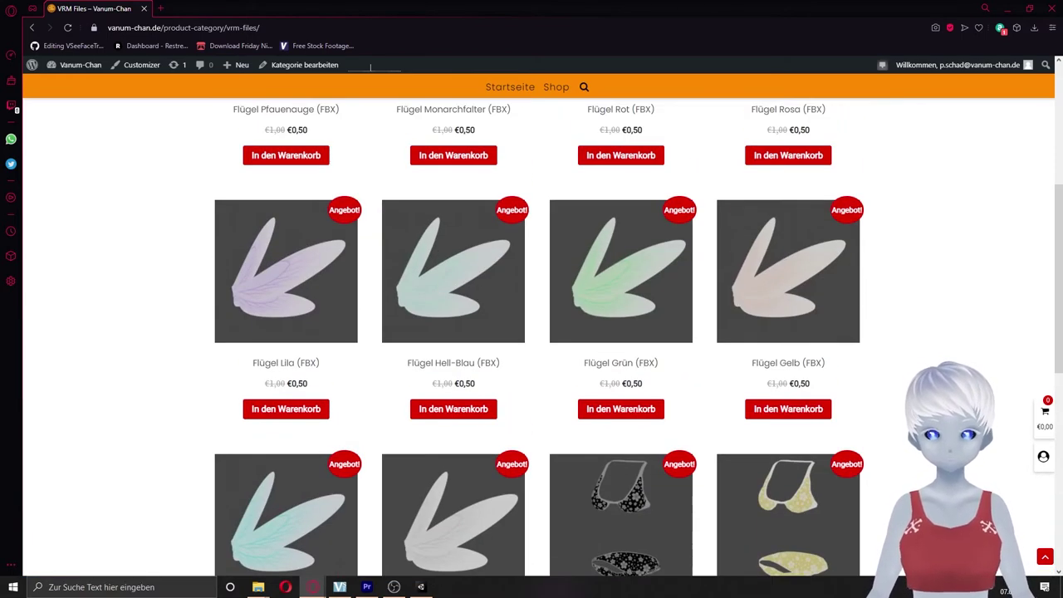
pyautogui.scroll(4, 874, 395)
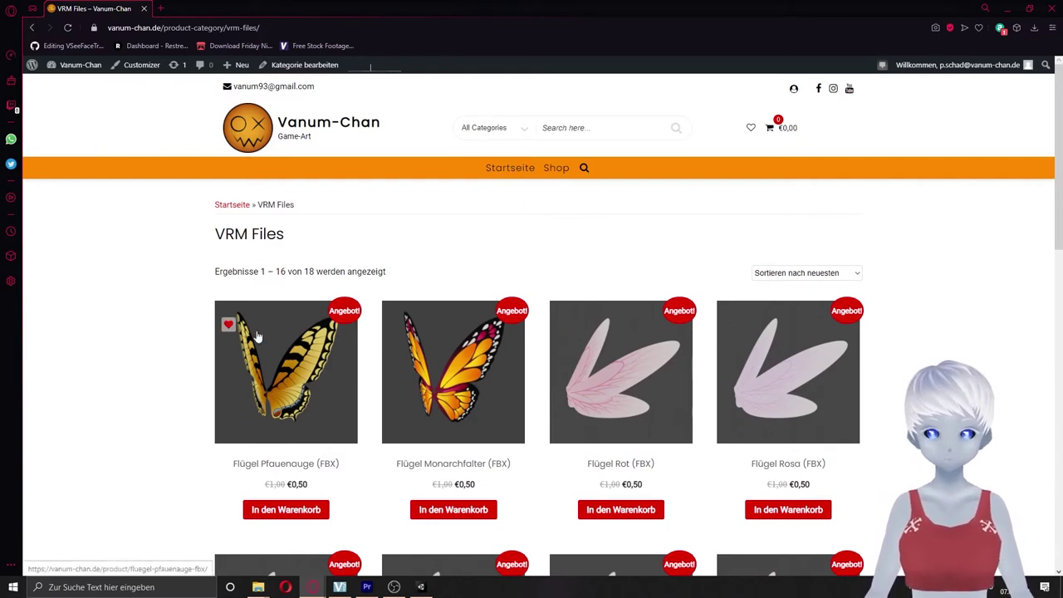
pyautogui.click(1007, 7)
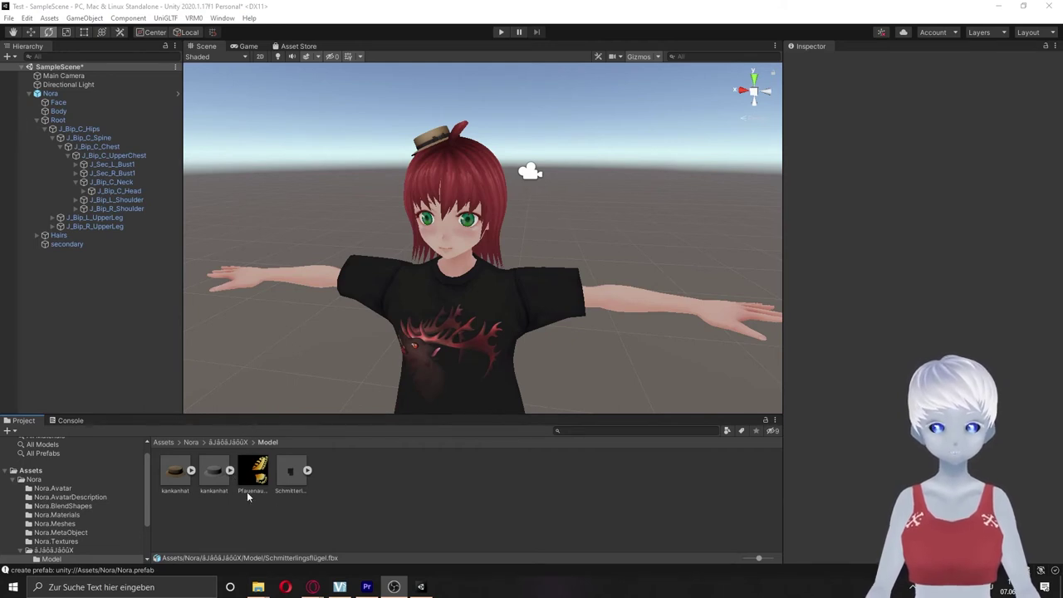
# Create a New Material in the Model folder using the VRM/MToon shader.
pyautogui.click(429, 479)
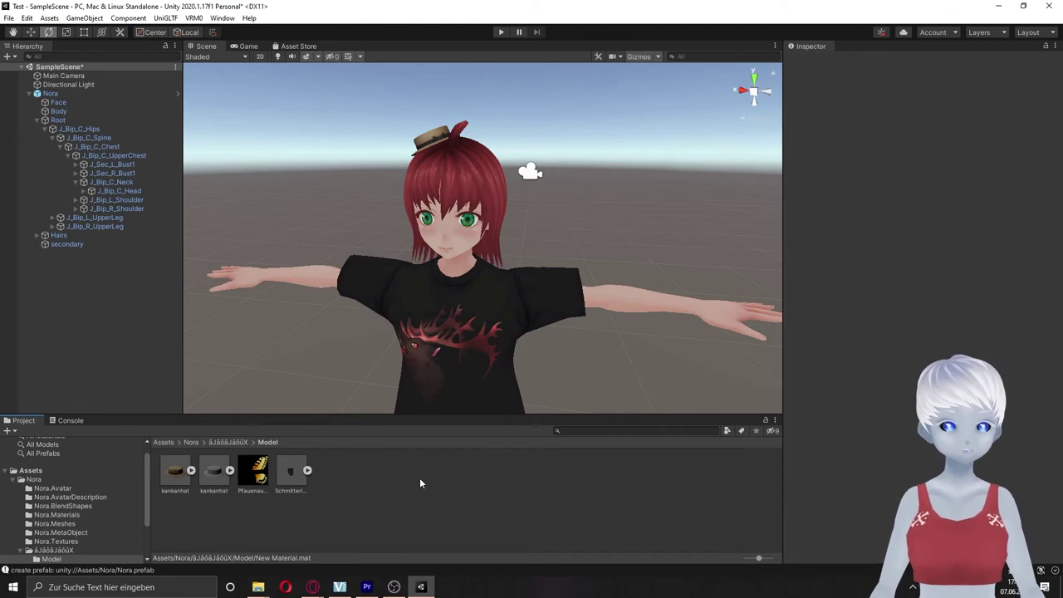
pyautogui.rightClick(420, 478)
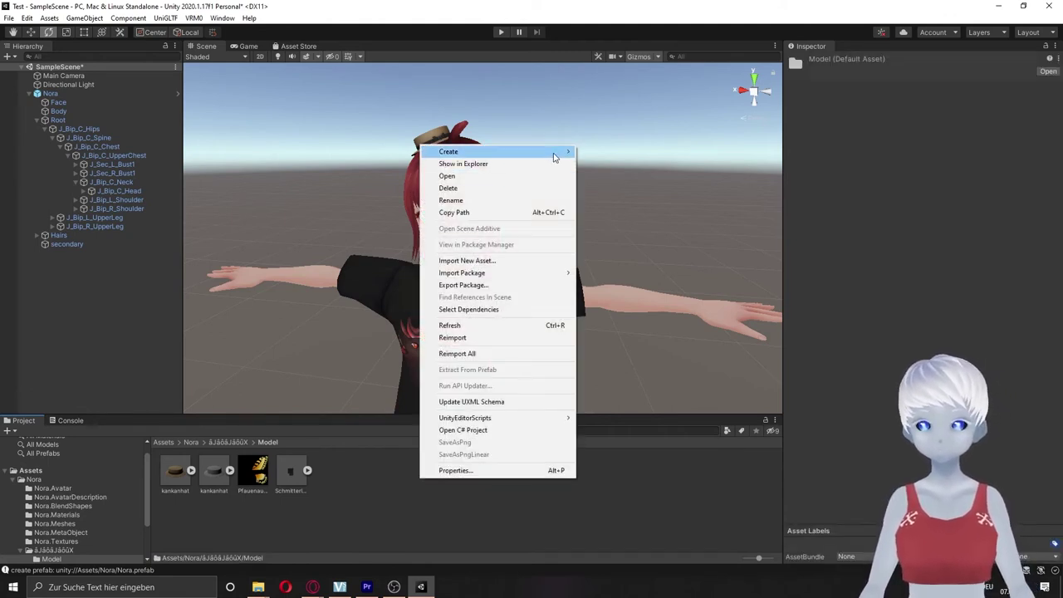
pyautogui.moveTo(555, 158)
pyautogui.click(613, 308)
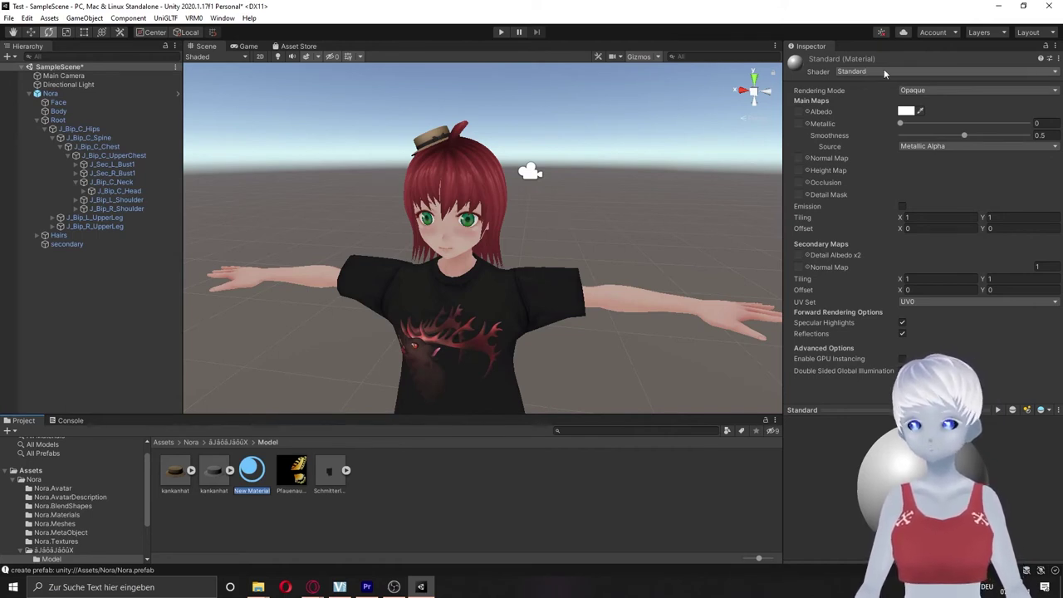
pyautogui.click(884, 71)
pyautogui.click(861, 213)
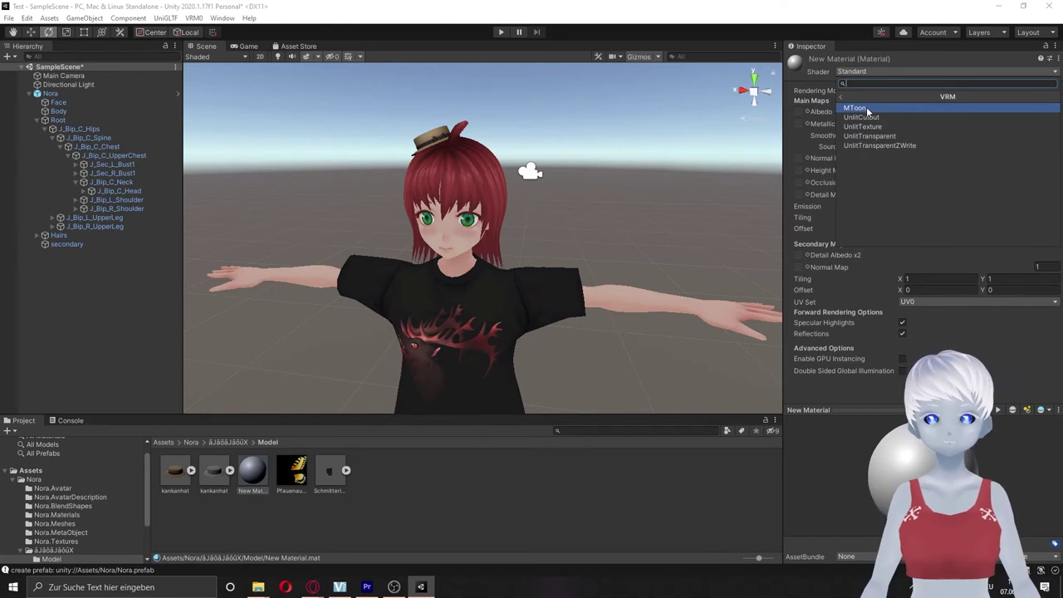
pyautogui.click(867, 109)
pyautogui.click(868, 73)
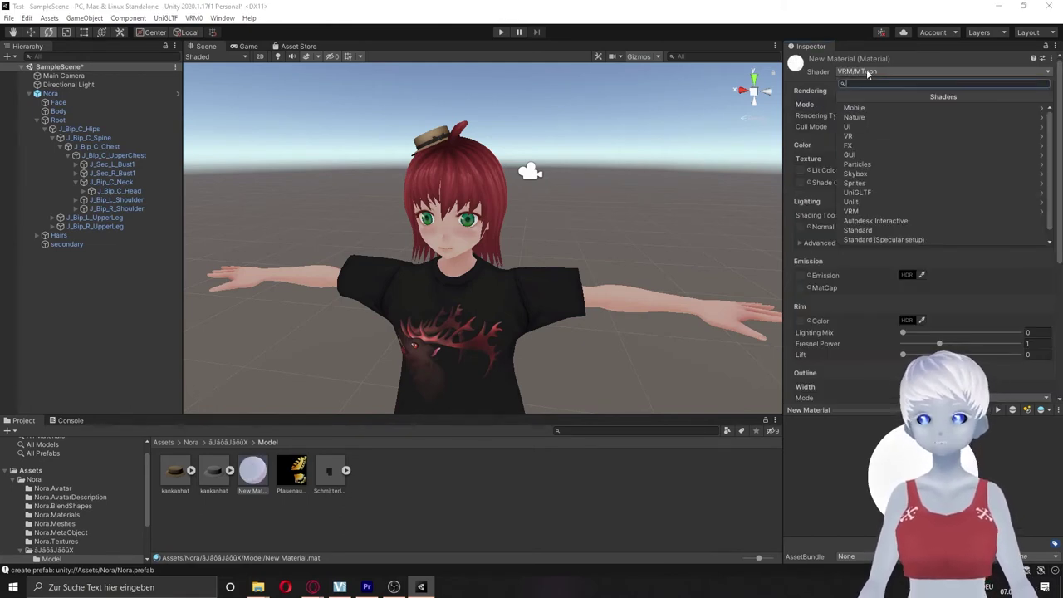
pyautogui.click(885, 212)
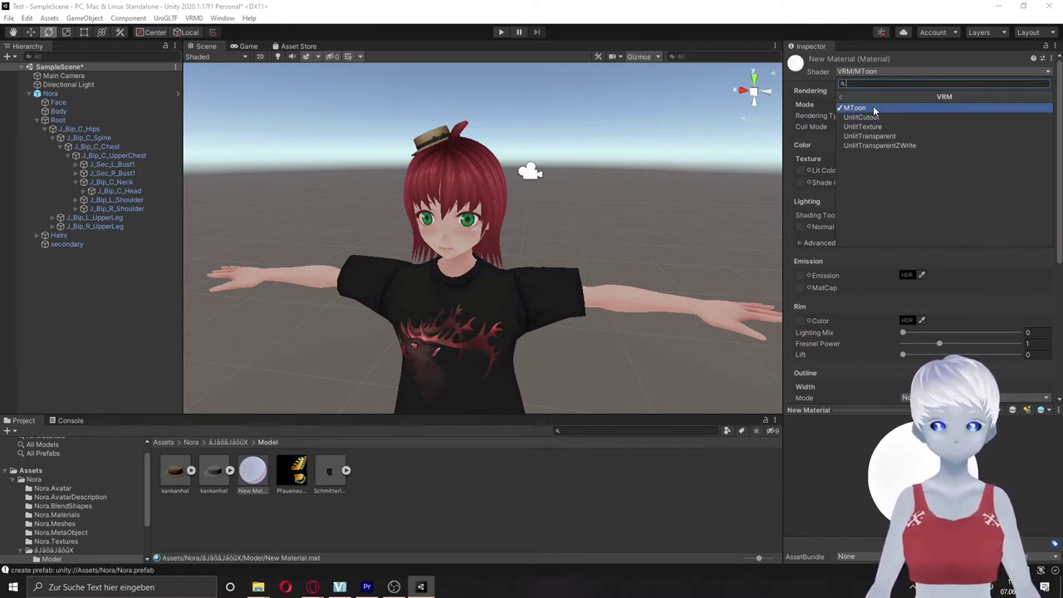
pyautogui.click(874, 109)
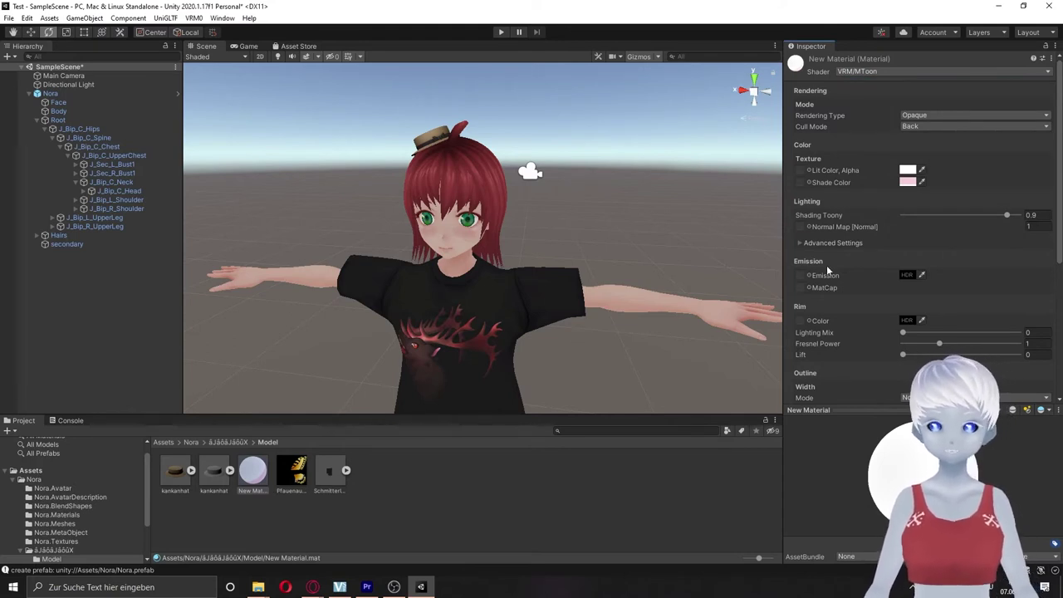
# Set the Pfauenauge texture as Lit Color and make the Shade Color white.
pyautogui.moveTo(291, 484); pyautogui.dragTo(800, 170)
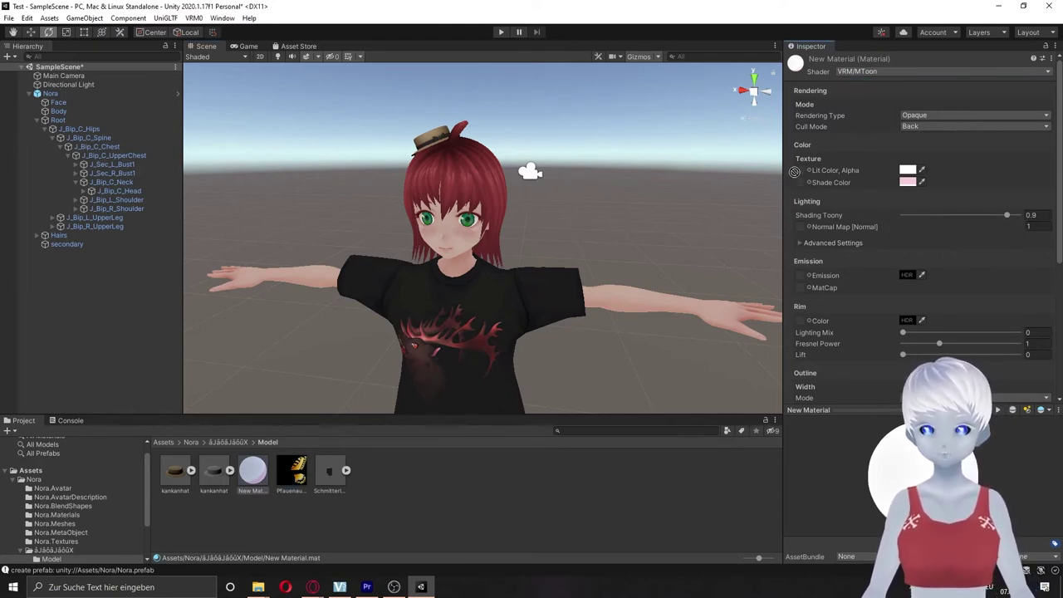
pyautogui.click(906, 171)
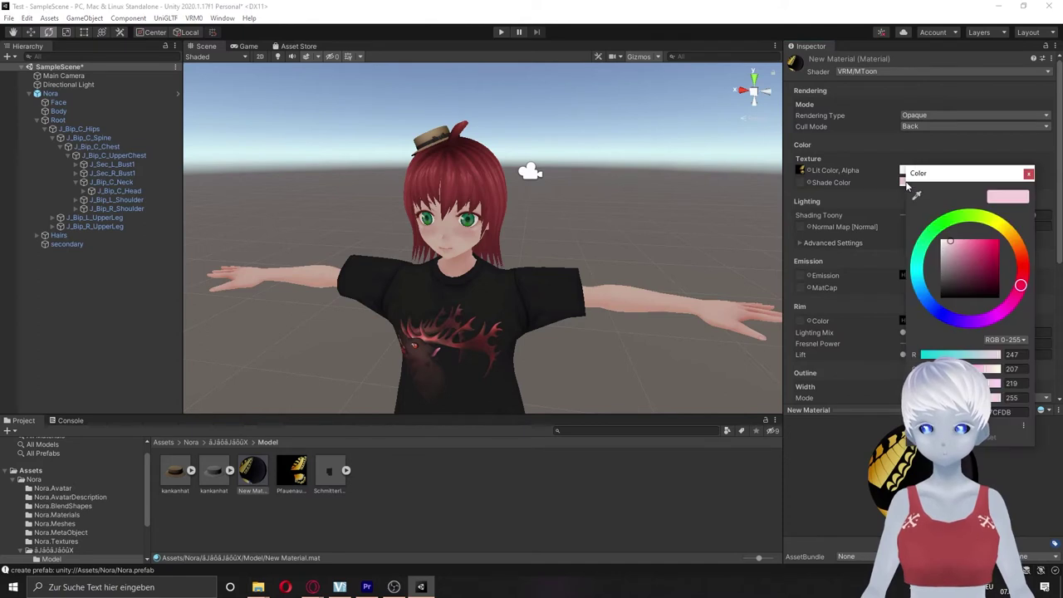
pyautogui.click(902, 146)
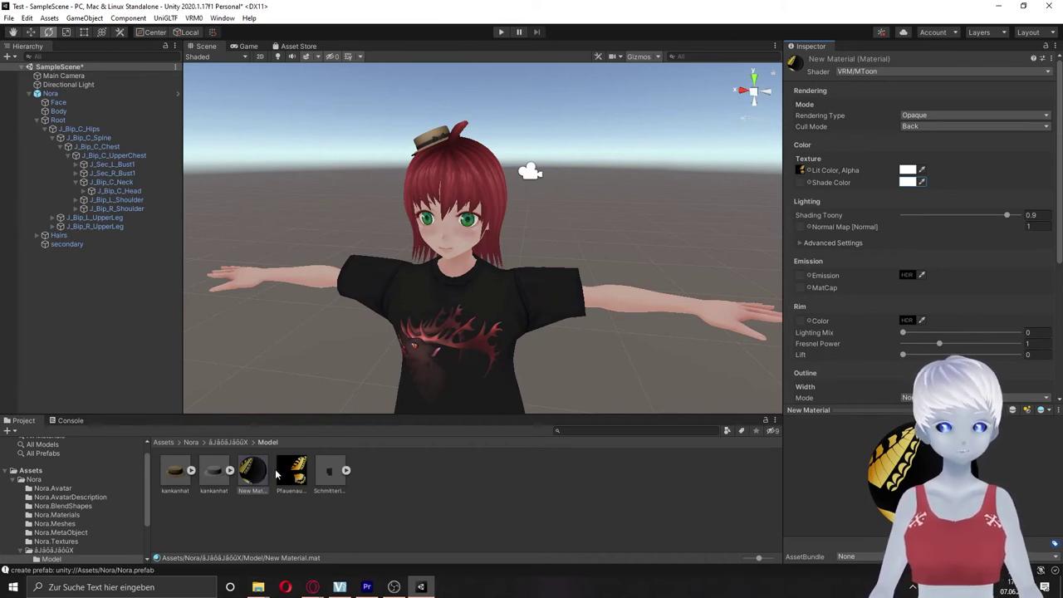
pyautogui.click(345, 470)
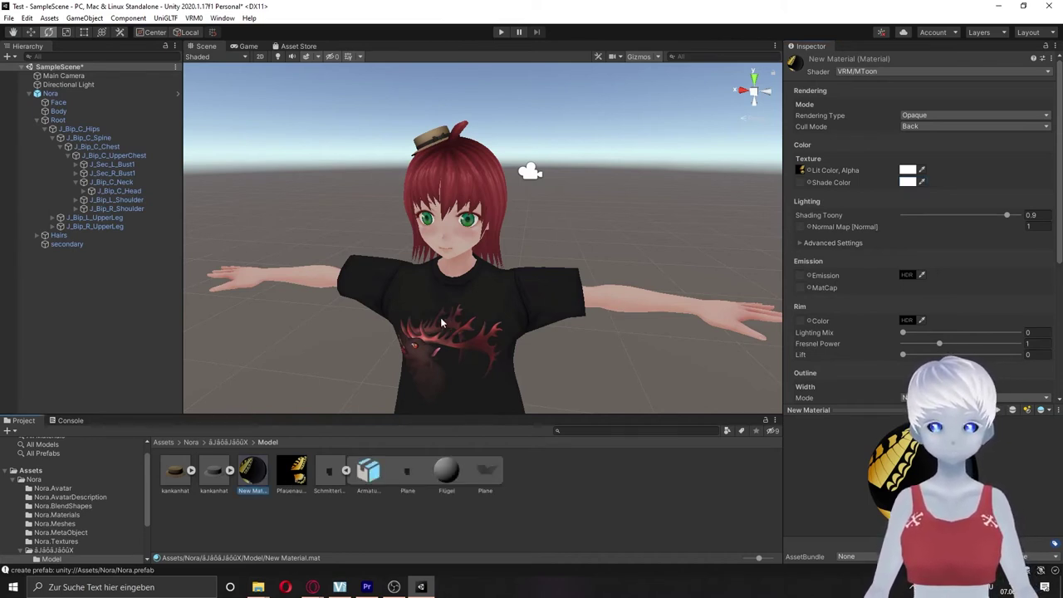
# Add the Schmetterlingsflügel wing model to the scene and apply New Material to its planes.
pyautogui.click(377, 500)
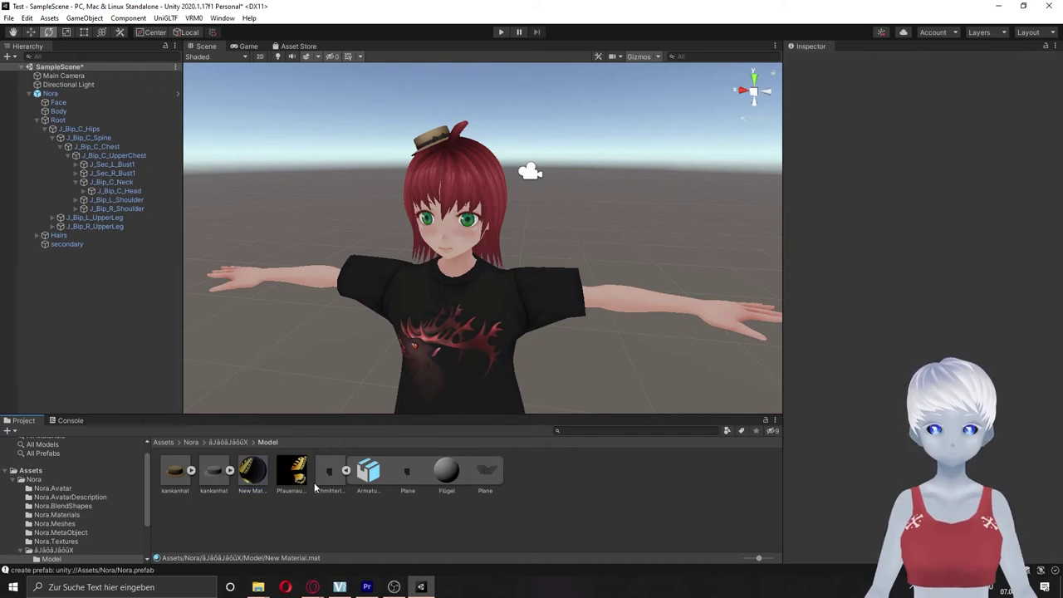
pyautogui.moveTo(164, 348); pyautogui.dragTo(94, 331)
pyautogui.scroll(-3, 500, 364)
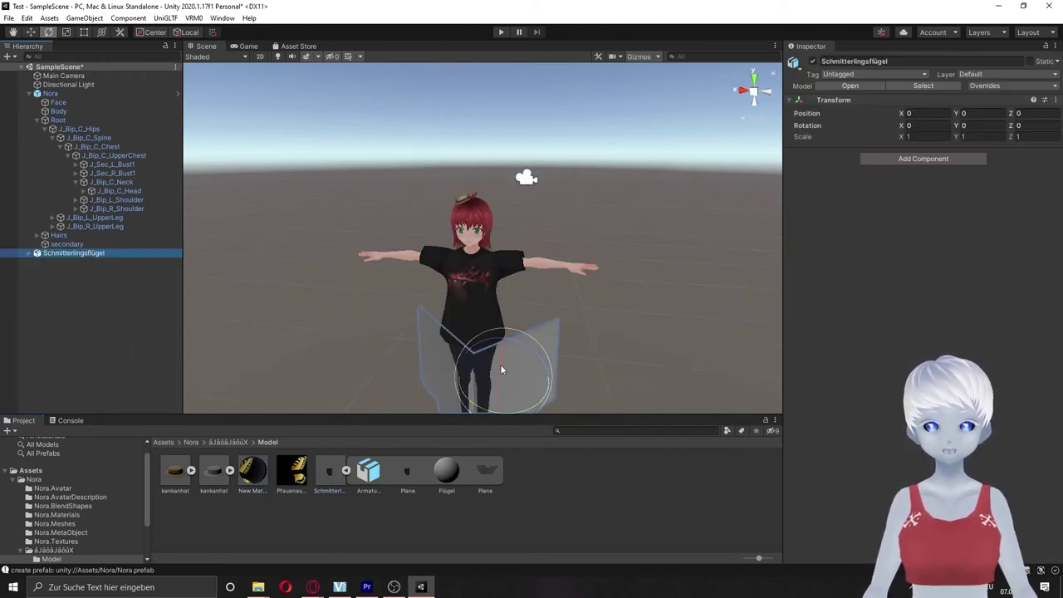
pyautogui.moveTo(500, 364)
pyautogui.mouseDown(button='middle')
pyautogui.moveTo(480, 357)
pyautogui.moveTo(499, 356)
pyautogui.mouseUp(button='middle')
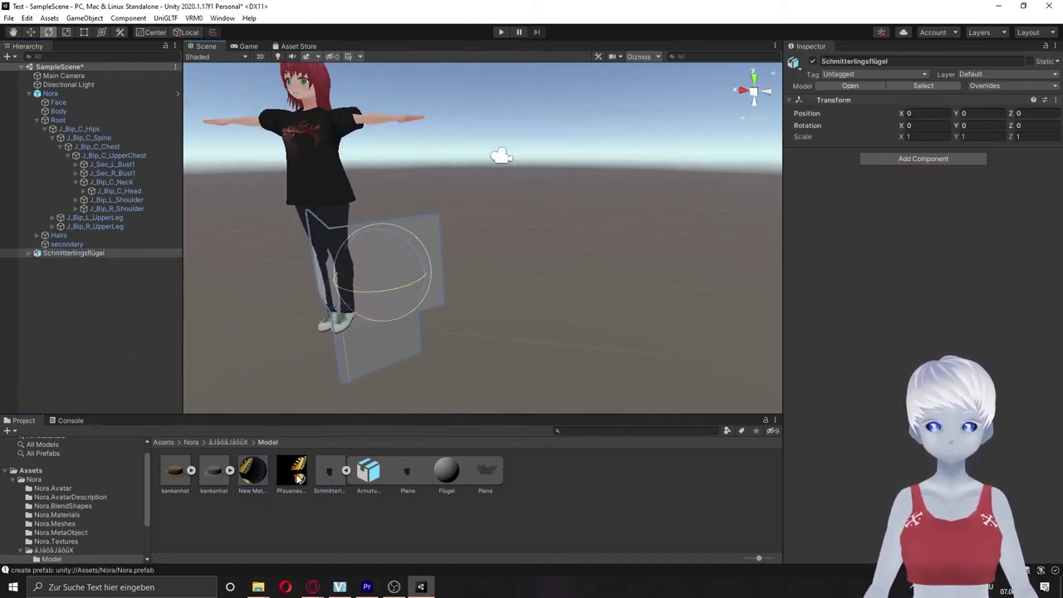
pyautogui.moveTo(246, 474); pyautogui.dragTo(389, 309)
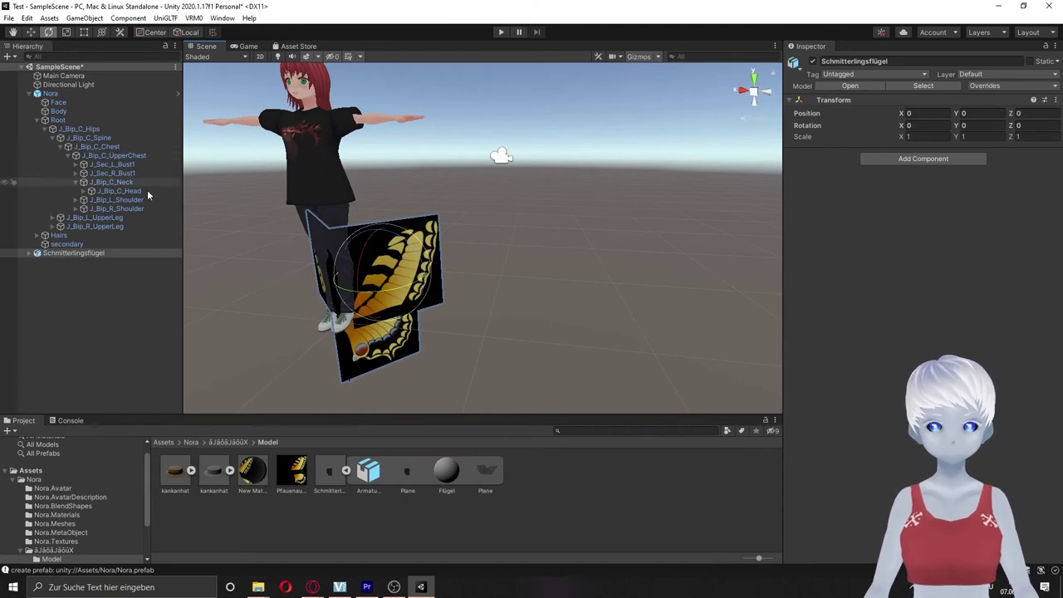
# Raise the wings to about Y 1.3 behind Nora's back and review the texture and material.
pyautogui.press('w')
pyautogui.moveTo(382, 249); pyautogui.dragTo(382, 96)
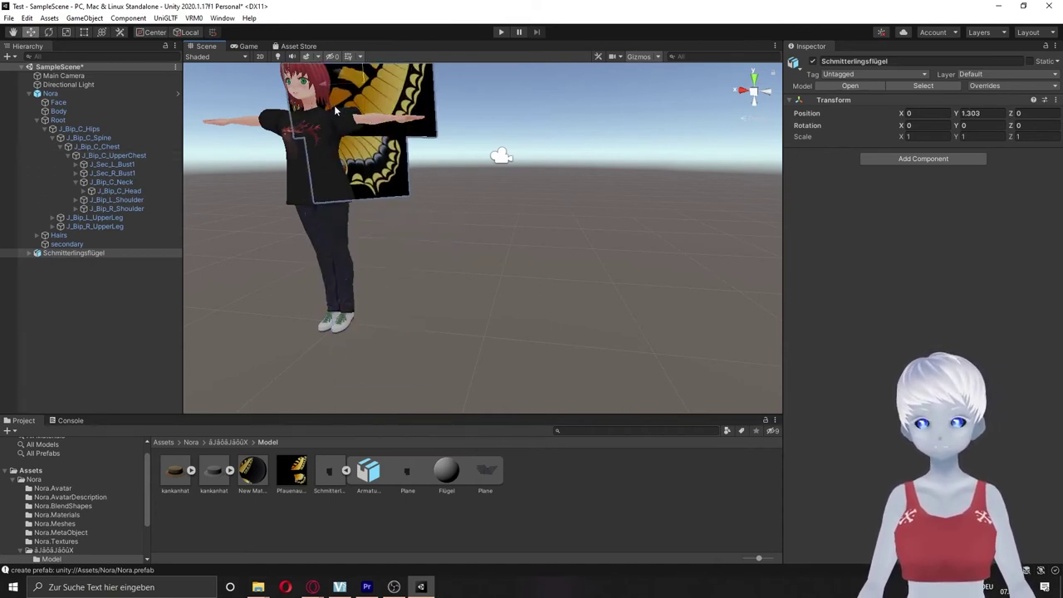
pyautogui.moveTo(357, 191)
pyautogui.keyDown('alt'); pyautogui.mouseDown()
pyautogui.moveTo(371, 193)
pyautogui.moveTo(278, 206)
pyautogui.mouseUp(); pyautogui.keyUp('alt')
pyautogui.click(286, 473)
pyautogui.click(292, 521)
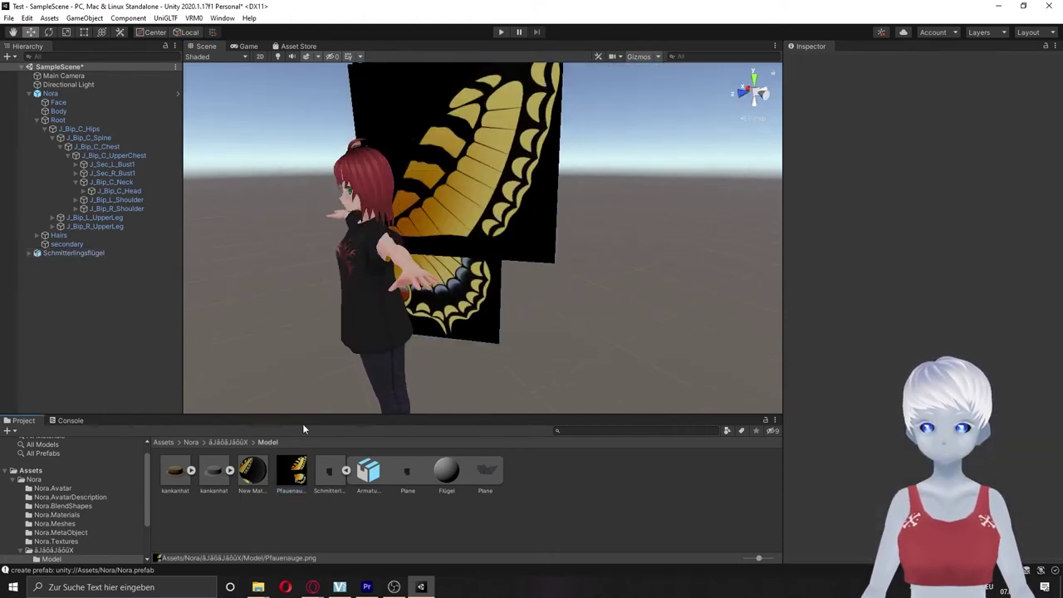
pyautogui.click(252, 472)
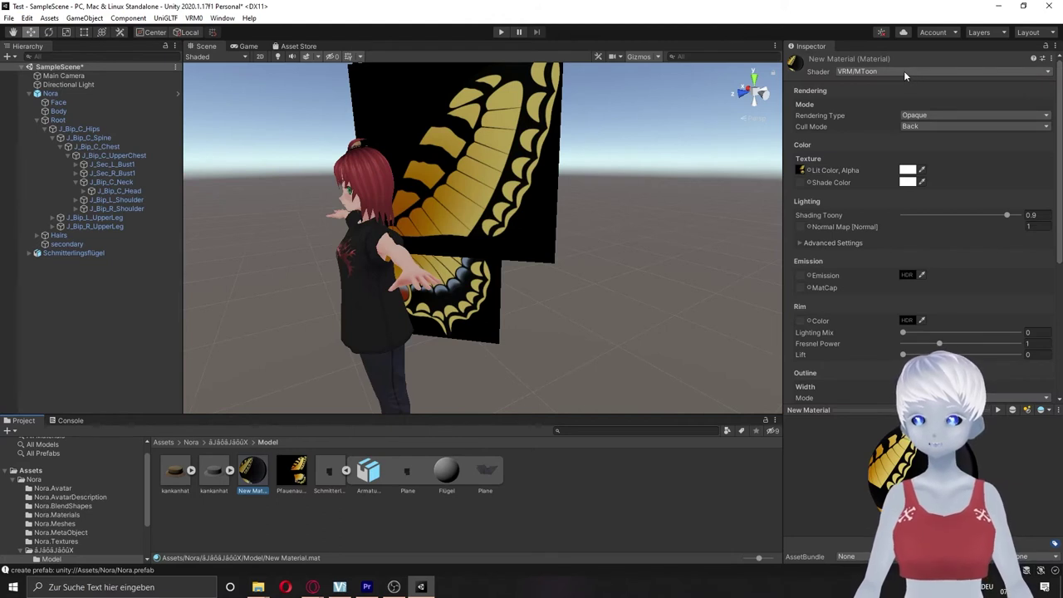
pyautogui.click(282, 521)
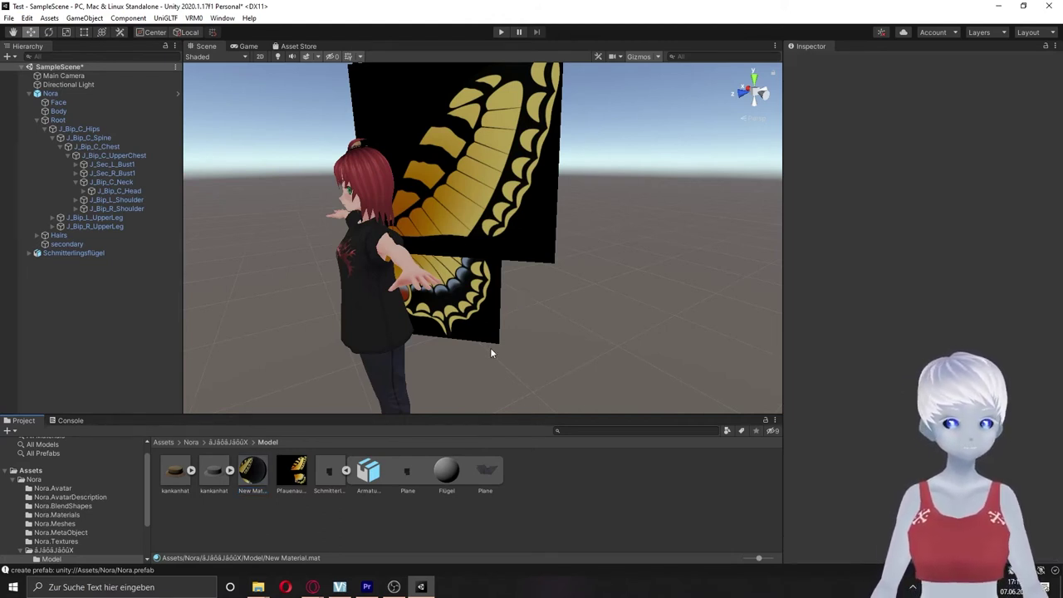
# Set New Material's Rendering Type to Cutout and check the butterfly wings from the front.
pyautogui.click(251, 472)
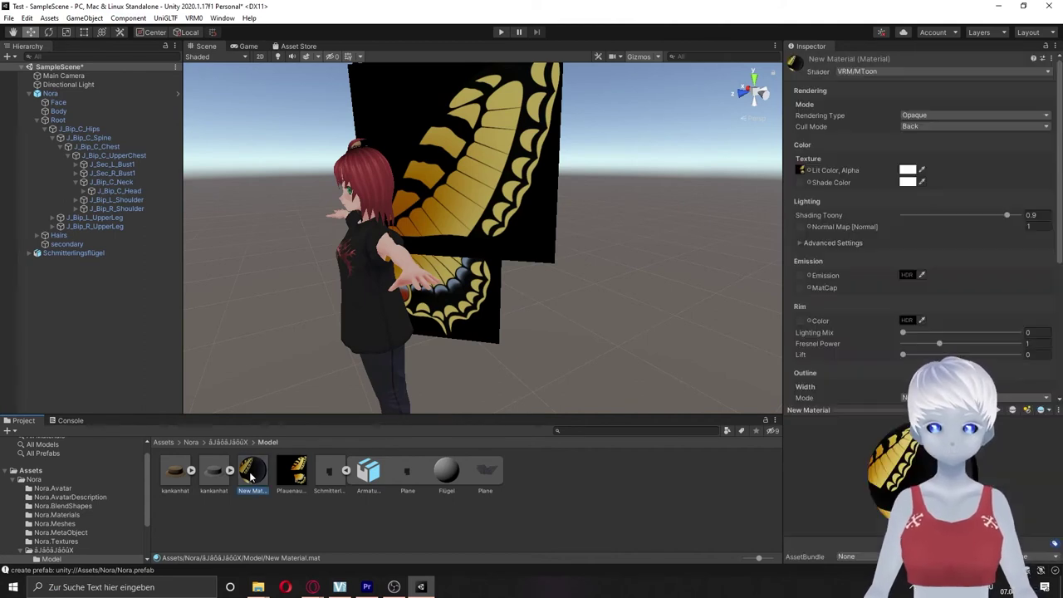
pyautogui.click(940, 116)
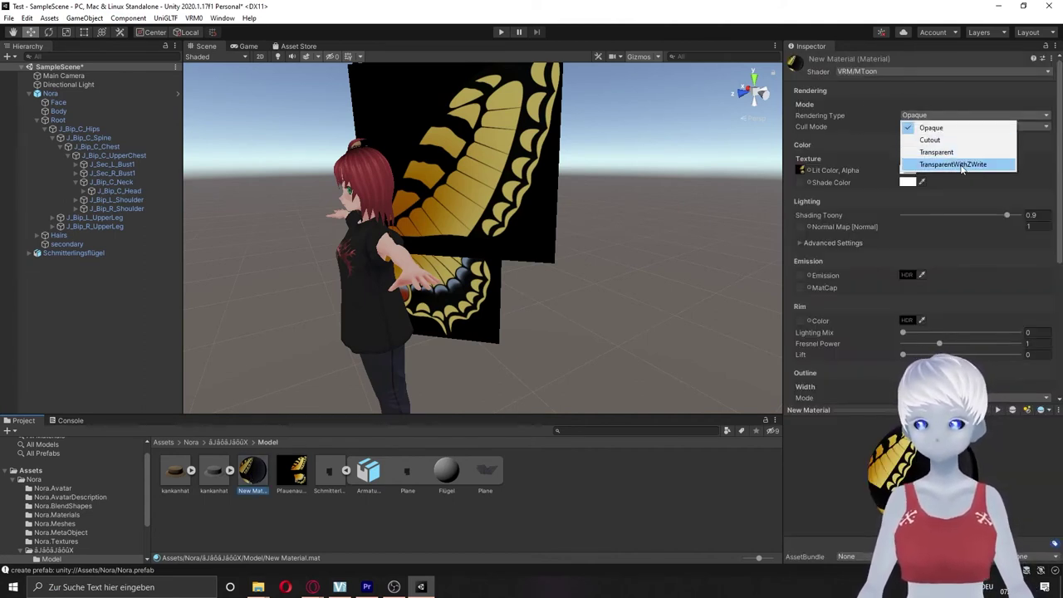
pyautogui.click(950, 140)
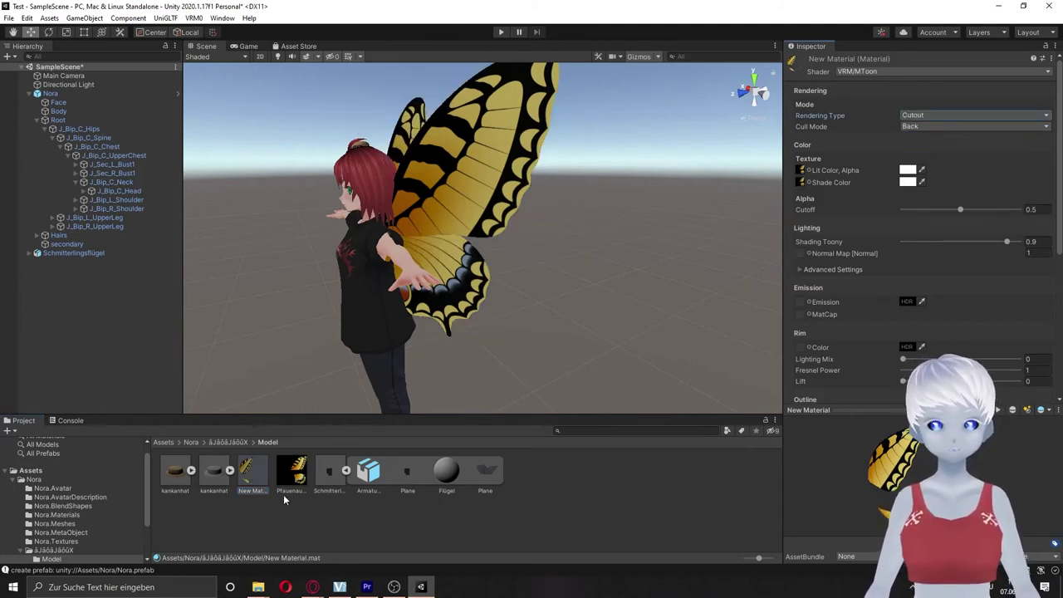
pyautogui.moveTo(512, 193)
pyautogui.keyDown('alt'); pyautogui.mouseDown()
pyautogui.moveTo(499, 214)
pyautogui.moveTo(444, 222)
pyautogui.moveTo(432, 122)
pyautogui.mouseUp(); pyautogui.keyUp('alt')
pyautogui.click(498, 214)
pyautogui.scroll(3, 432, 122)
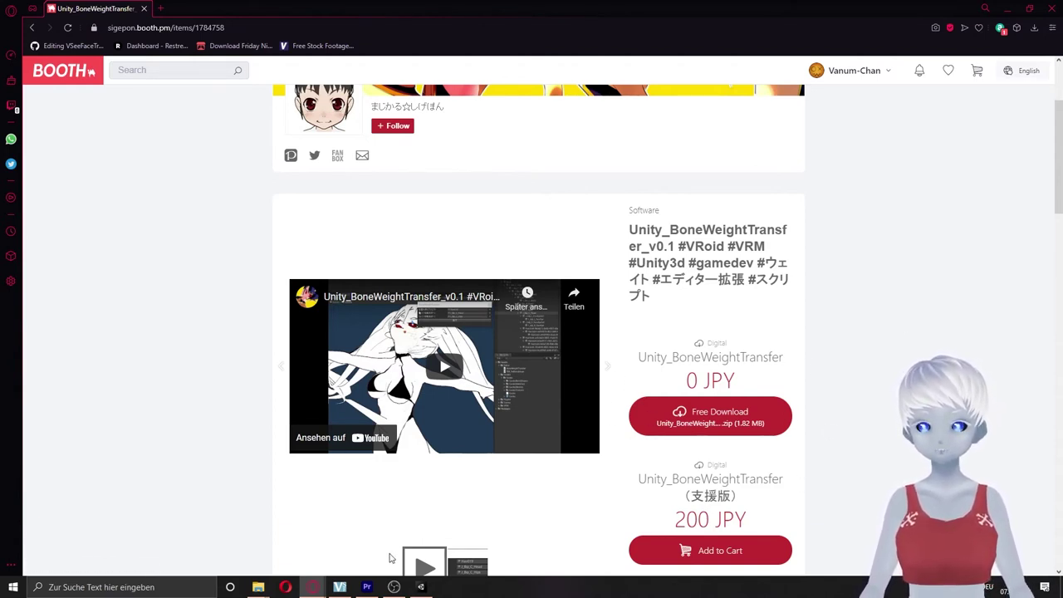
# Extract Unity_BoneWeightTransfer_v0.1.zip in Downloads with Extract Here, then return to Unity's Assets.
pyautogui.click(259, 588)
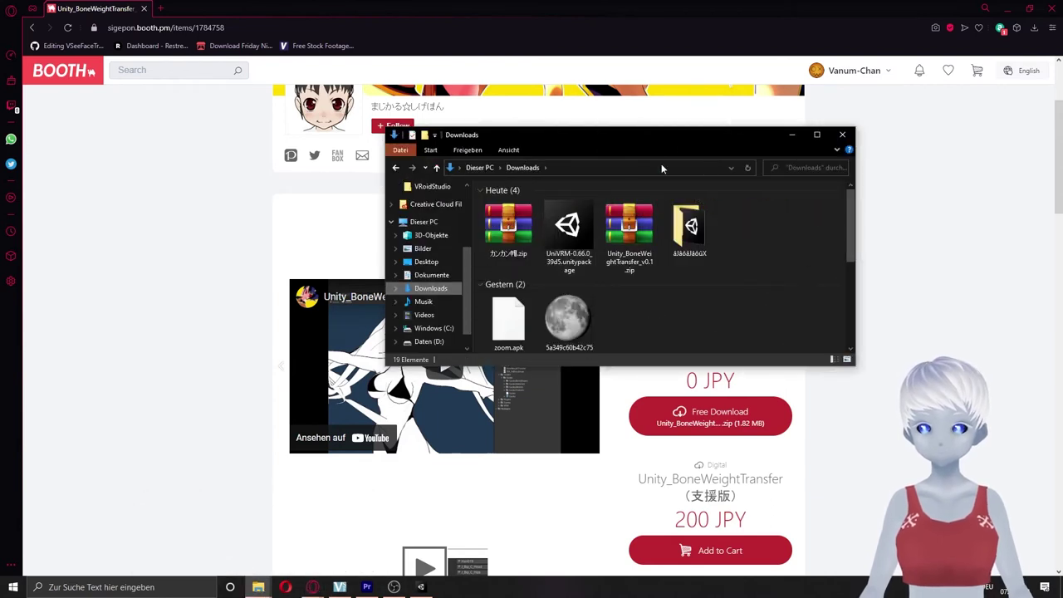
pyautogui.moveTo(652, 135); pyautogui.dragTo(837, 141)
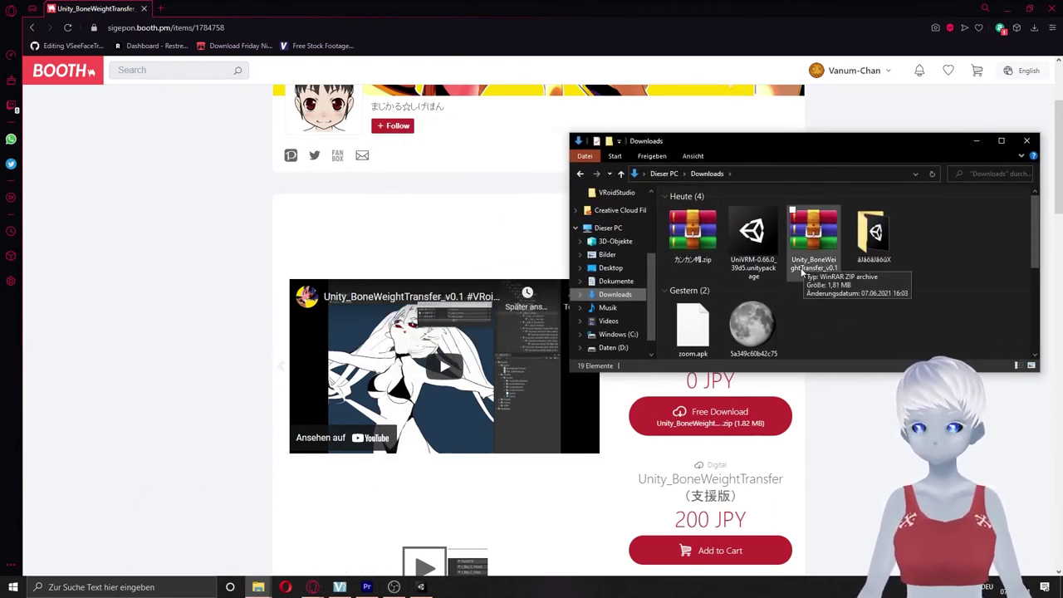
pyautogui.rightClick(813, 236)
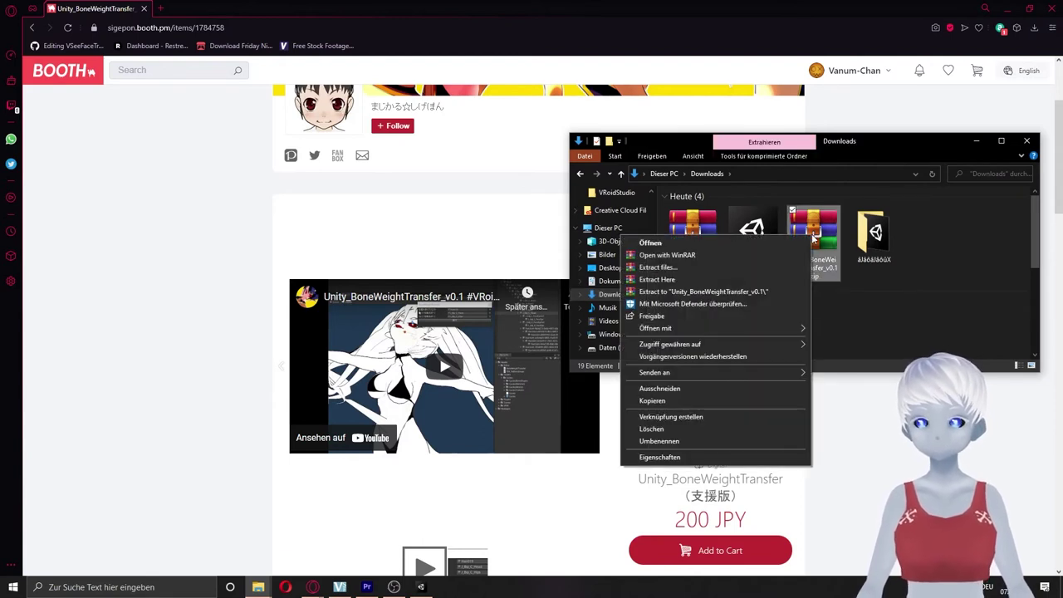
pyautogui.click(709, 277)
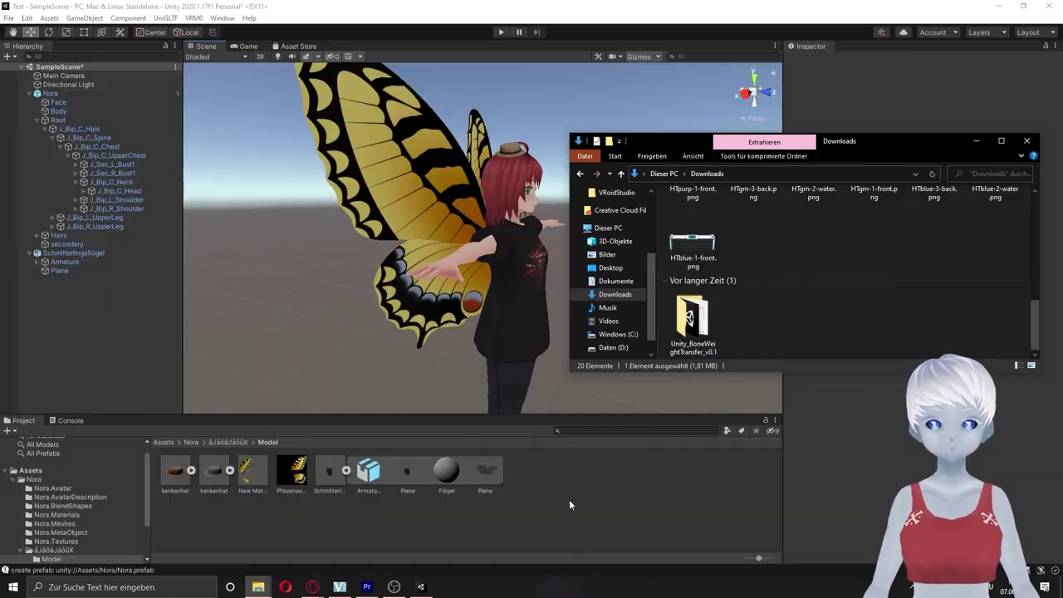
pyautogui.click(31, 471)
# Import BoneWeightTransfer.unitypackage from the Unity_BoneWeightTransfer_v0.1 folder as a custom package.
pyautogui.rightClick(385, 483)
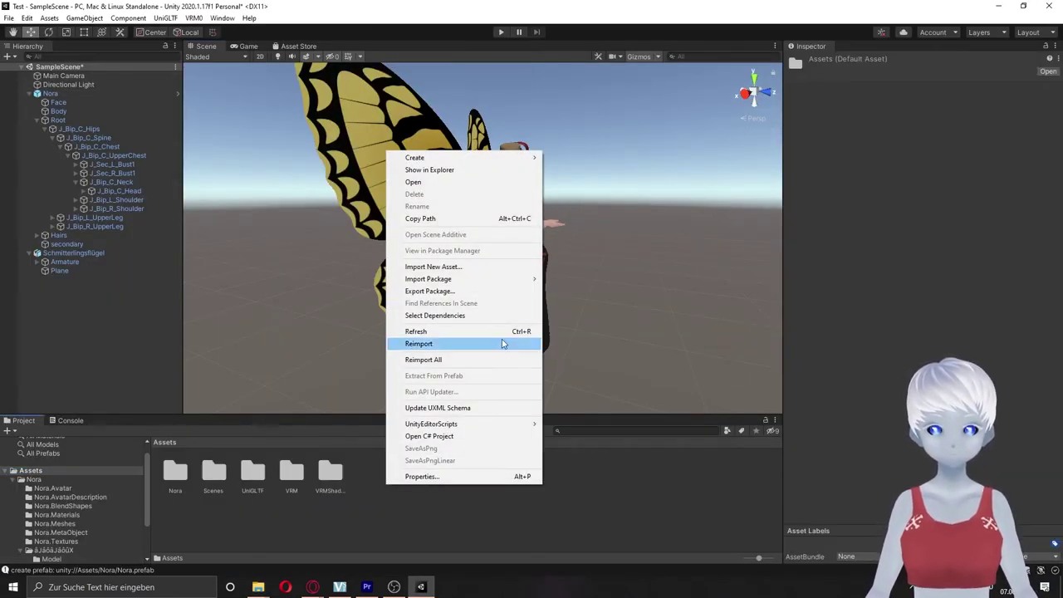
pyautogui.moveTo(503, 283)
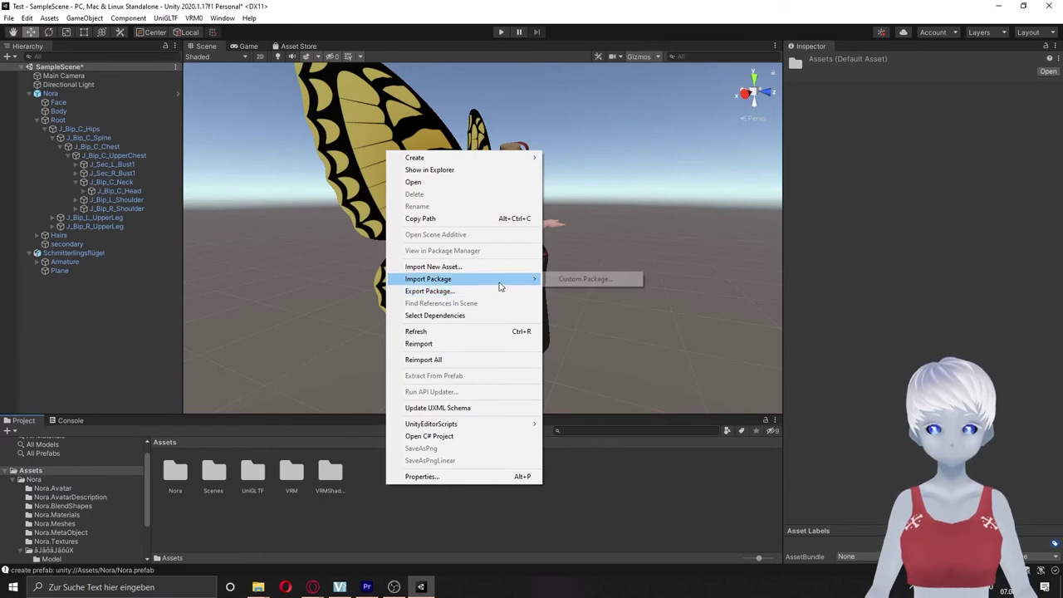
pyautogui.click(586, 280)
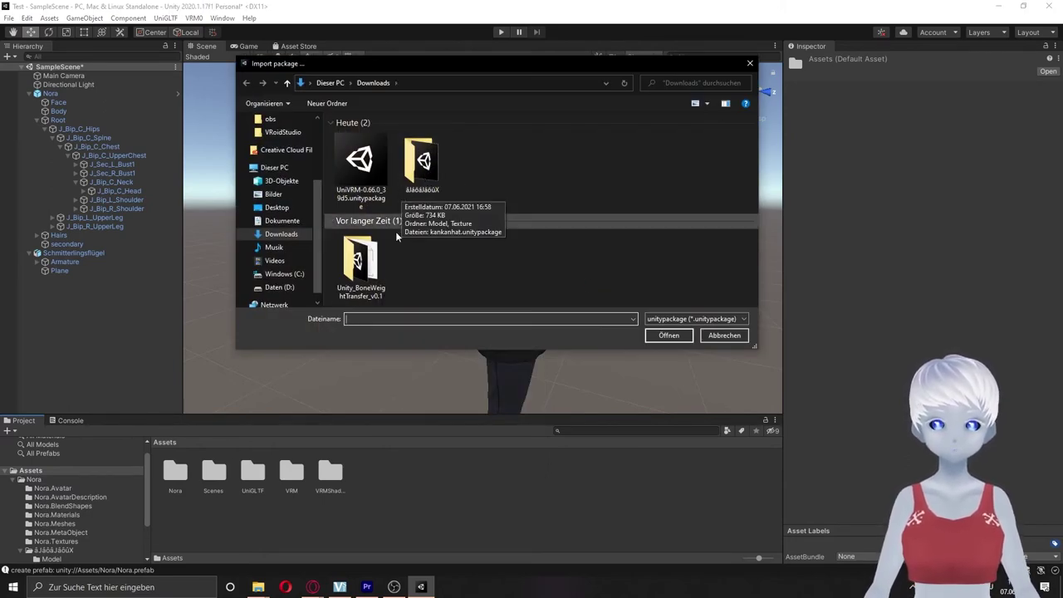
pyautogui.click(361, 265)
pyautogui.click(670, 339)
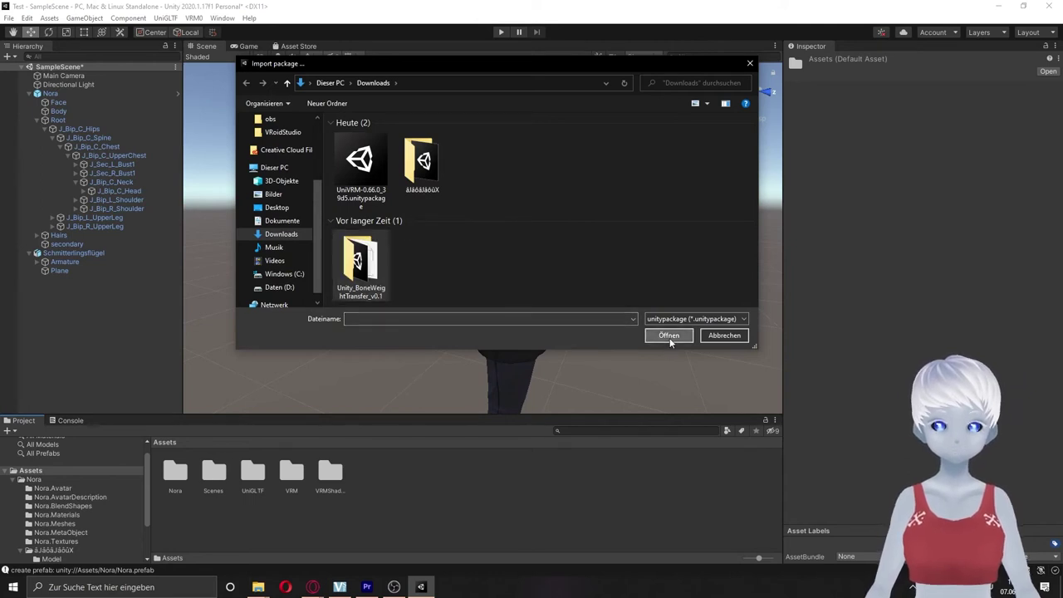
pyautogui.click(395, 136)
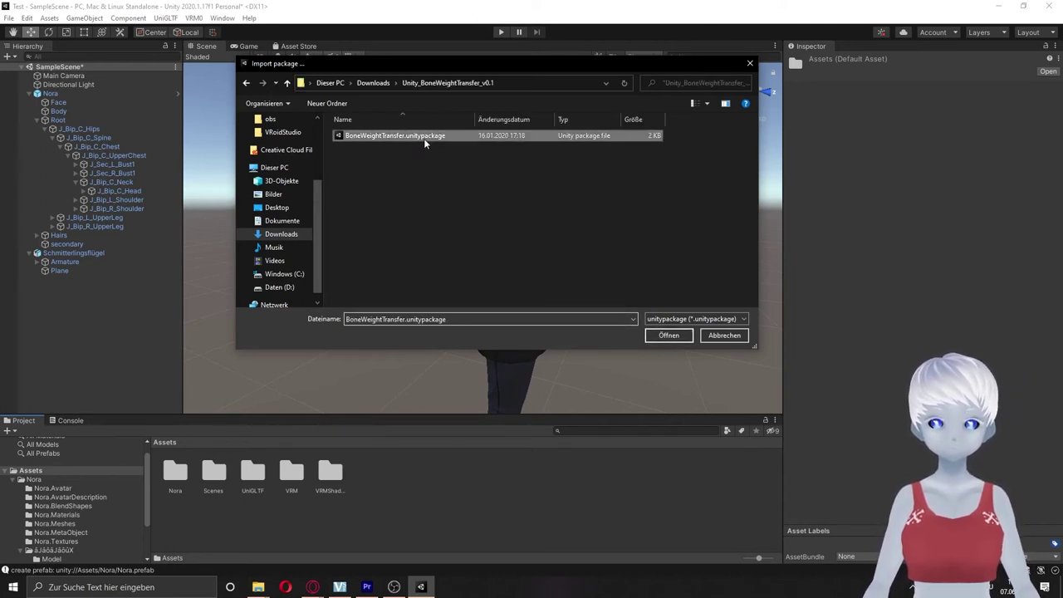
pyautogui.click(669, 335)
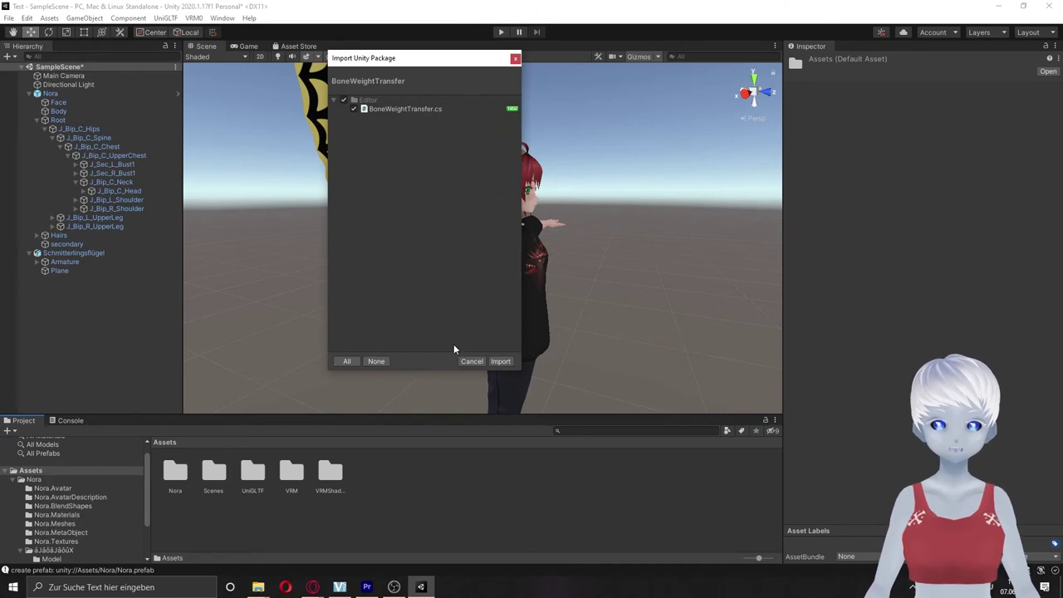
pyautogui.click(500, 361)
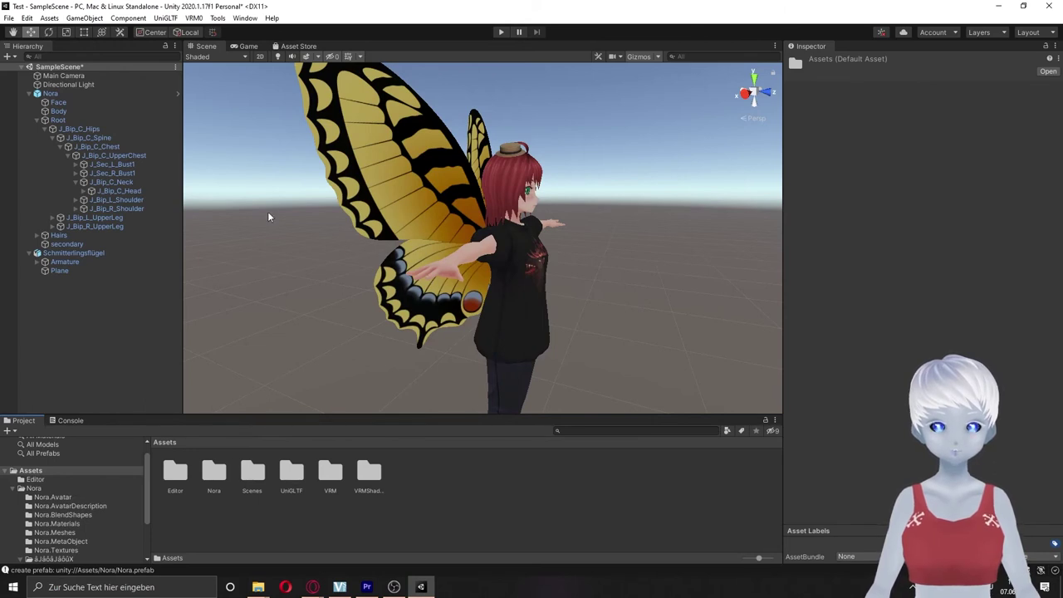
# Launch Tools > BoneWeightTransfer, move its window beside the character, and show the Nora folder.
pyautogui.click(218, 17)
pyautogui.click(241, 32)
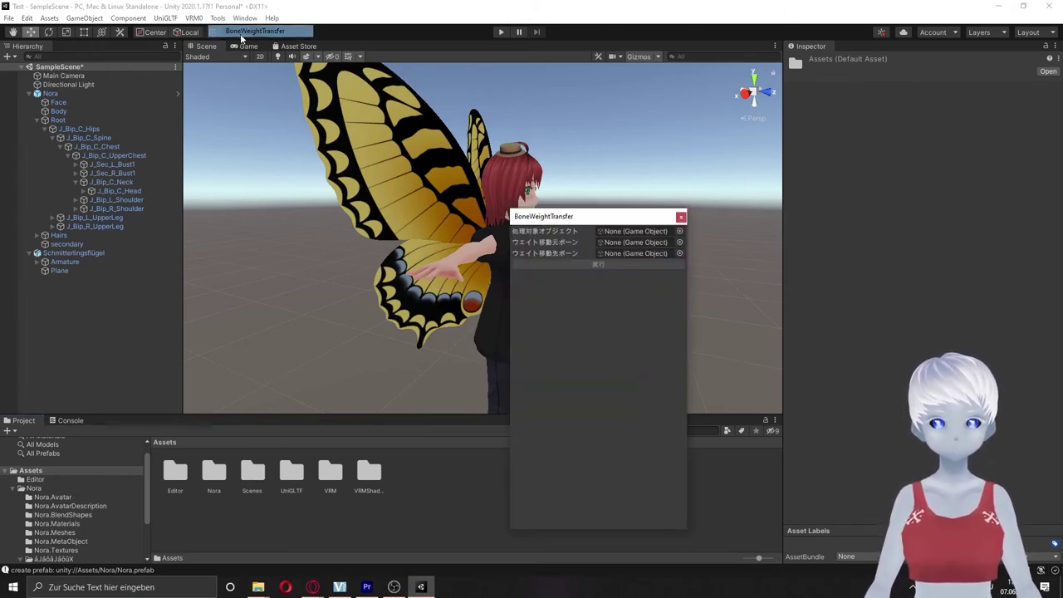
pyautogui.moveTo(579, 221); pyautogui.dragTo(789, 205)
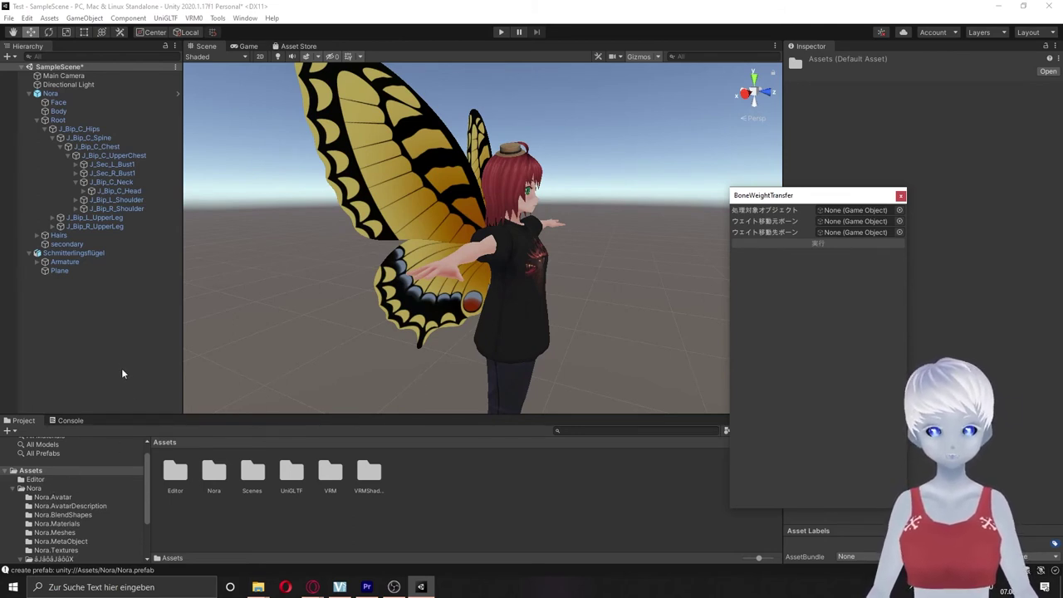
pyautogui.click(53, 488)
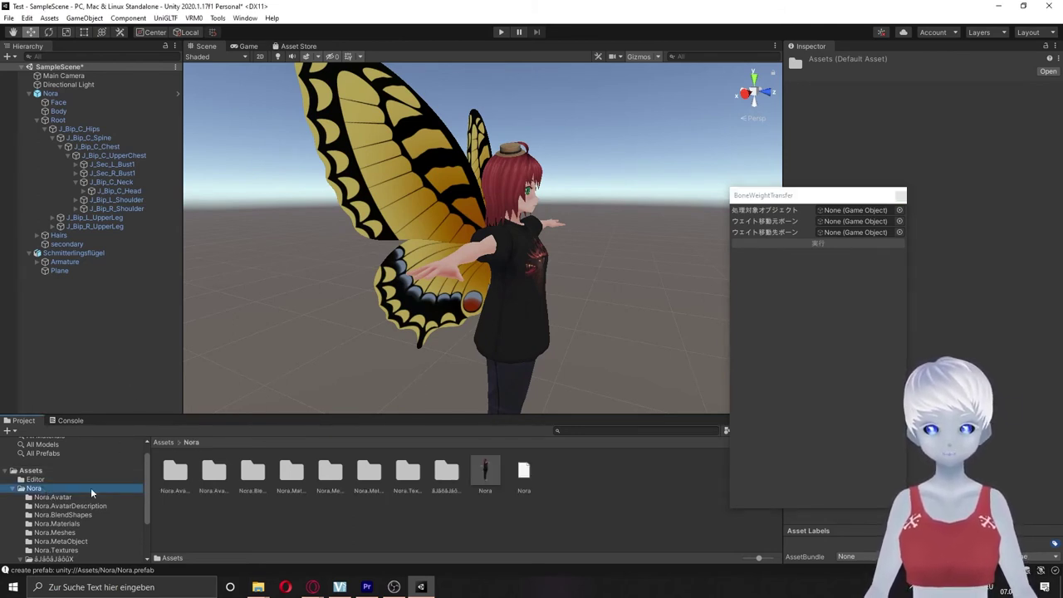
pyautogui.moveTo(806, 197); pyautogui.dragTo(791, 214)
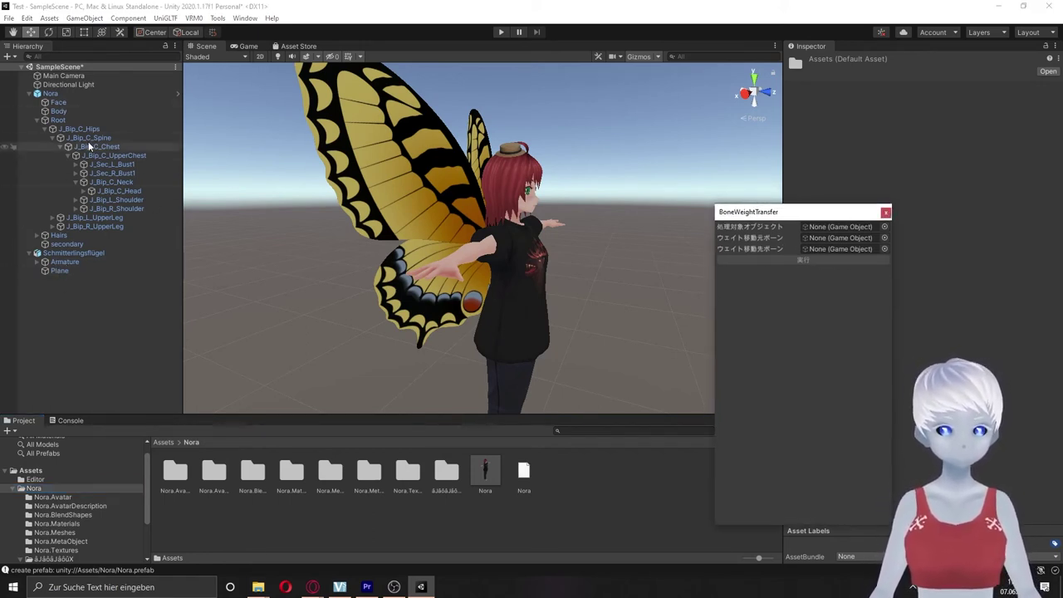
# Run Prefab > Unpack on Nora, then on Schmitterlingsflügel, in the Hierarchy.
pyautogui.rightClick(54, 94)
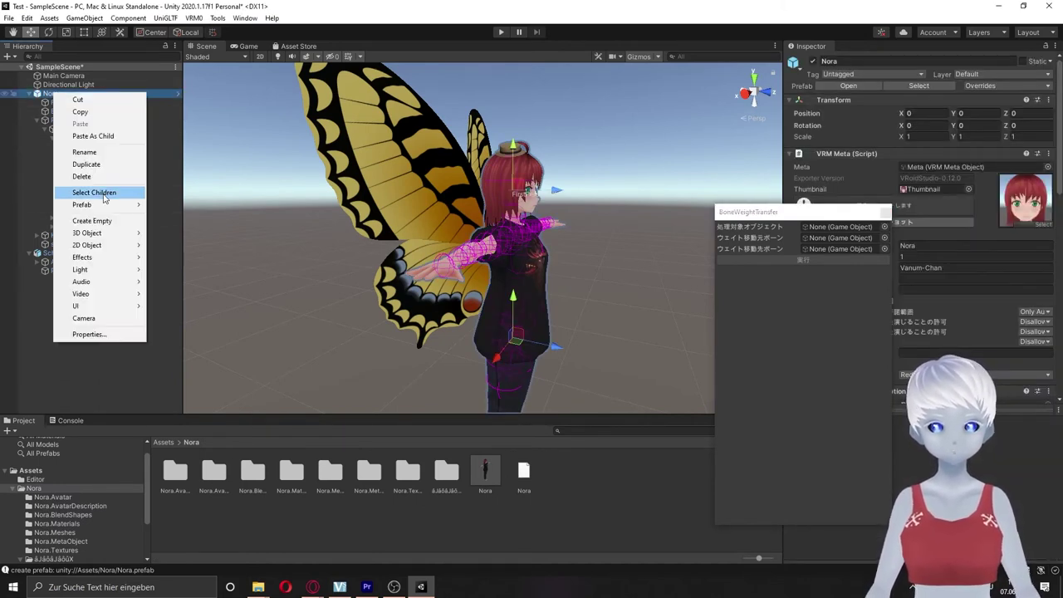
pyautogui.moveTo(105, 205)
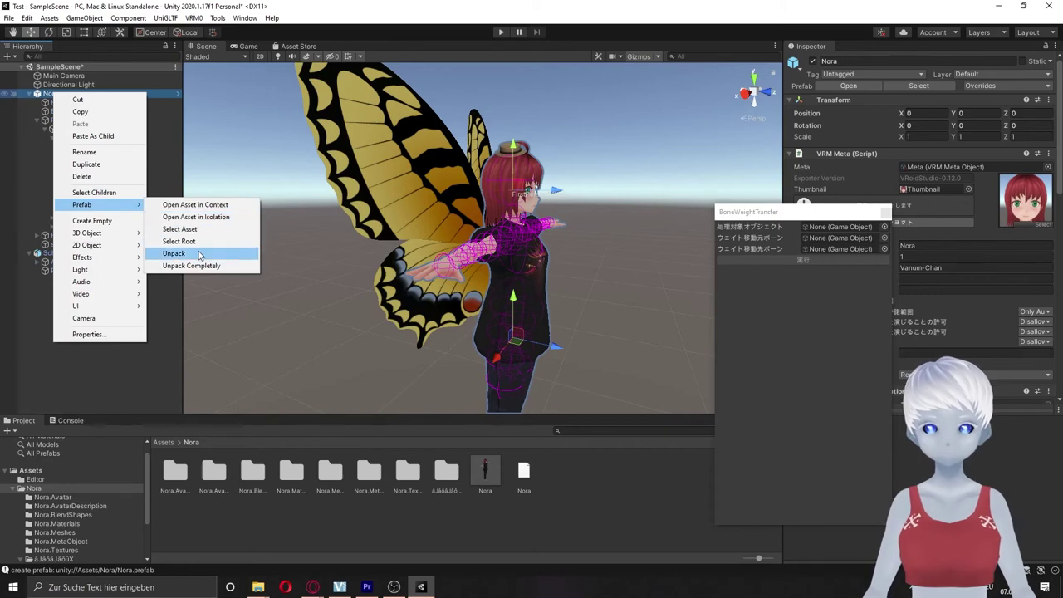
pyautogui.click(199, 254)
pyautogui.rightClick(70, 253)
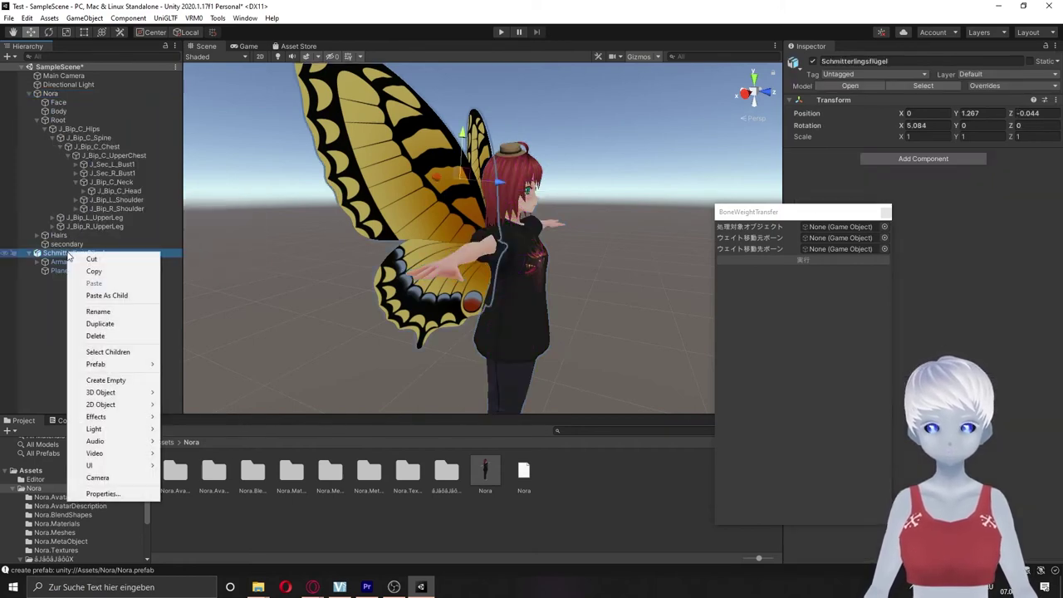
pyautogui.moveTo(124, 367)
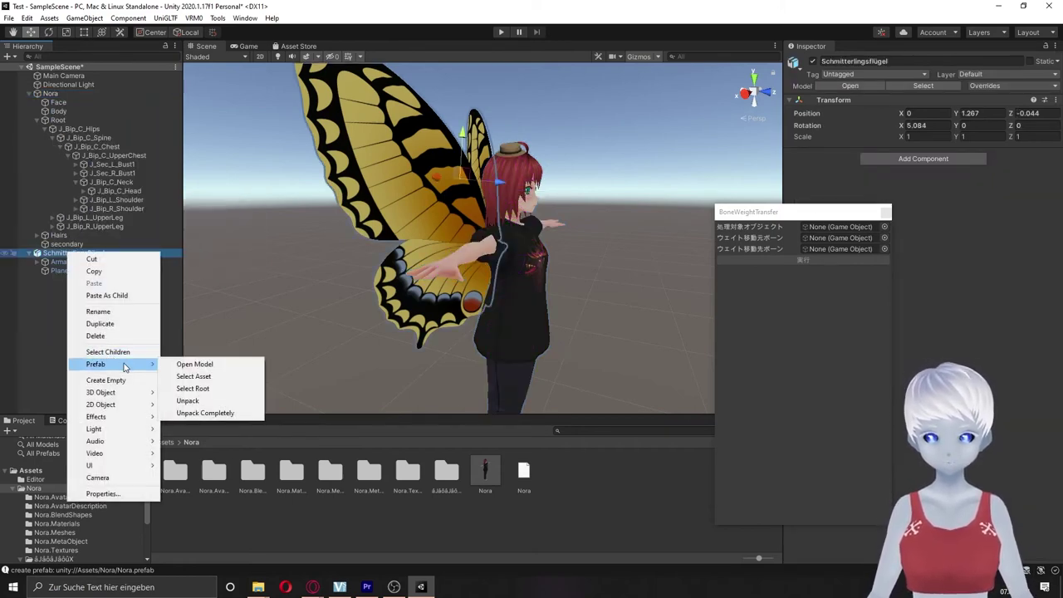
pyautogui.click(239, 400)
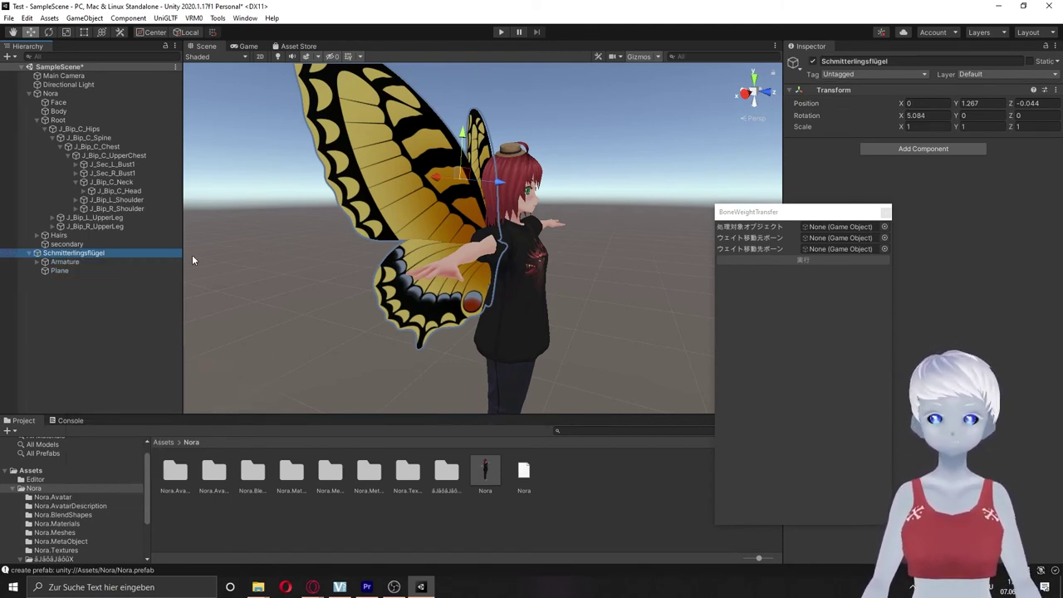
# Select the wings' Plane mesh and inspect where the wings meet Nora's back.
pyautogui.click(76, 271)
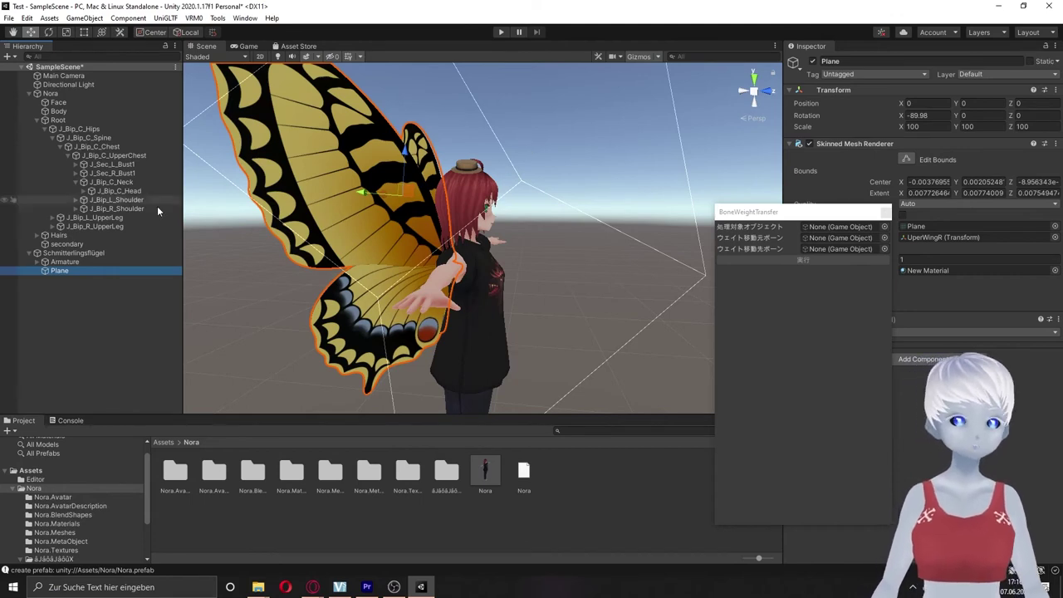
pyautogui.moveTo(509, 249)
pyautogui.keyDown('alt'); pyautogui.mouseDown()
pyautogui.moveTo(512, 271)
pyautogui.moveTo(440, 238)
pyautogui.mouseUp(); pyautogui.keyUp('alt')
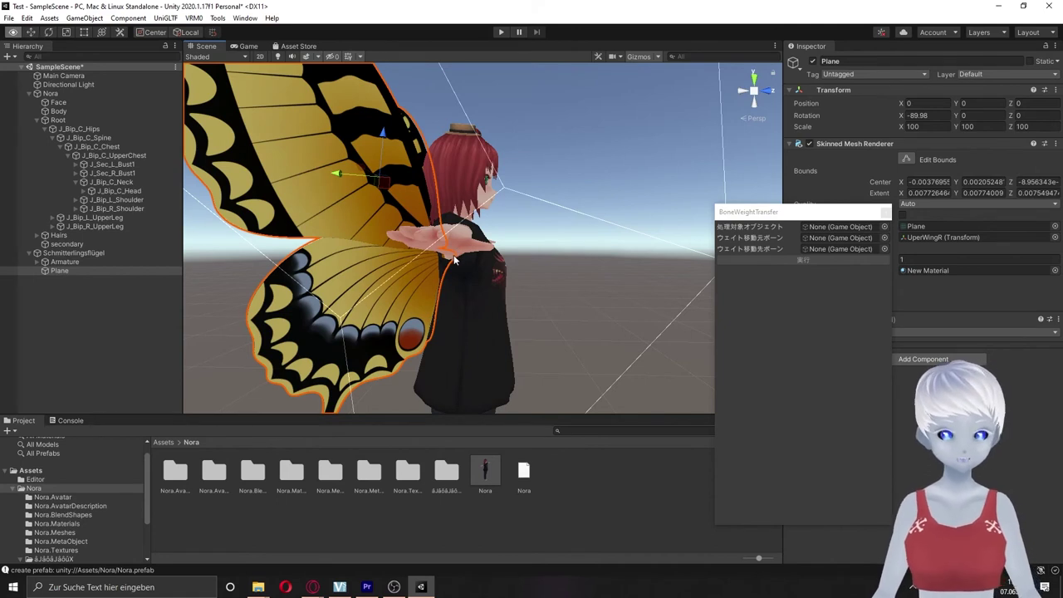
pyautogui.keyDown('alt'); pyautogui.moveTo(443, 259); pyautogui.dragTo(460, 236); pyautogui.keyUp('alt')
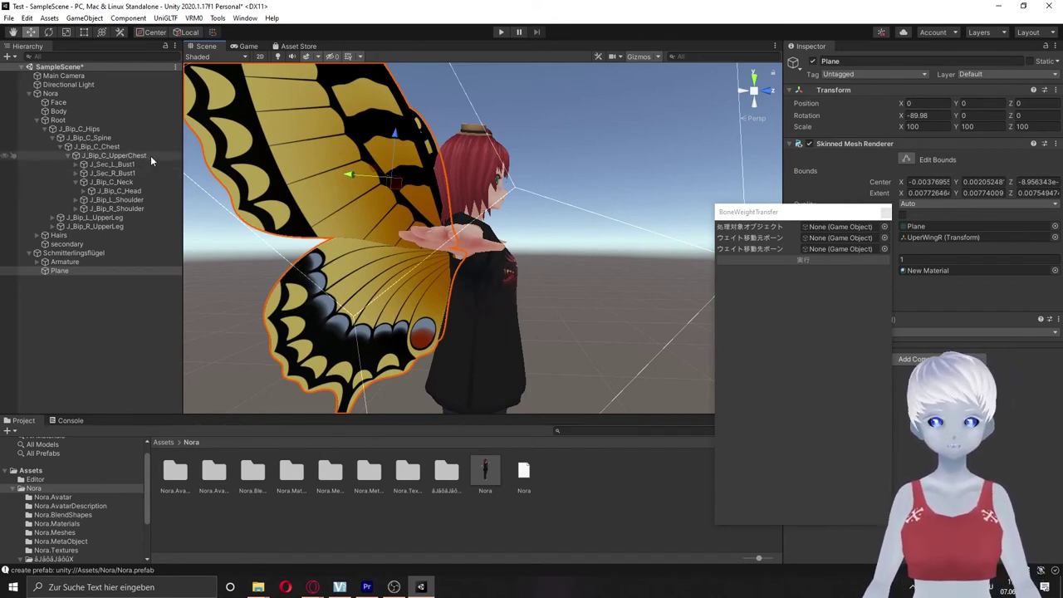
# Parent the Plane mesh and the wings' Armature under J_Bip_C_UpperChest.
pyautogui.click(62, 269)
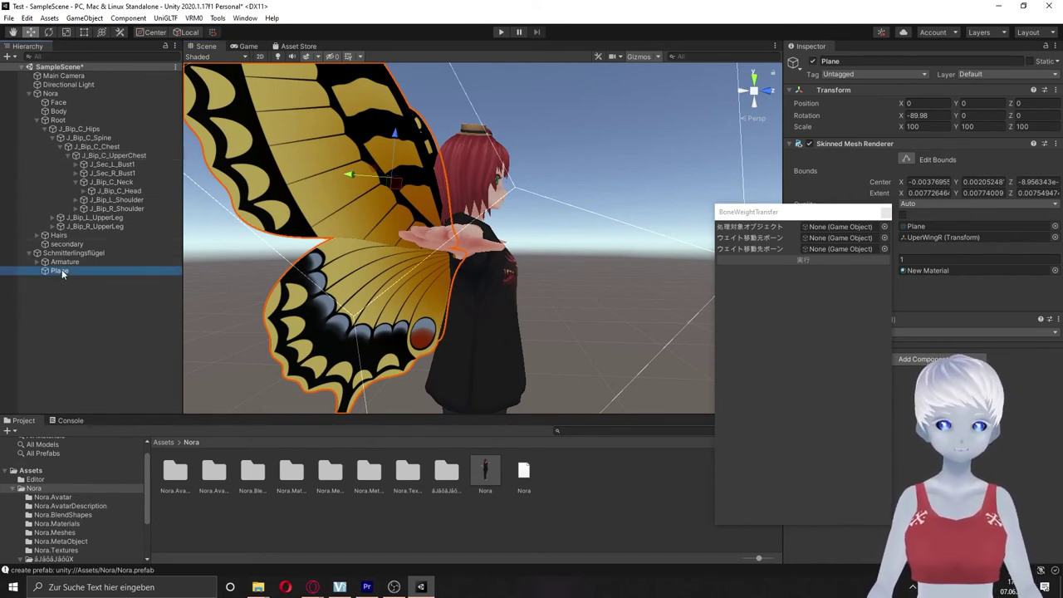
pyautogui.moveTo(62, 269); pyautogui.dragTo(124, 156)
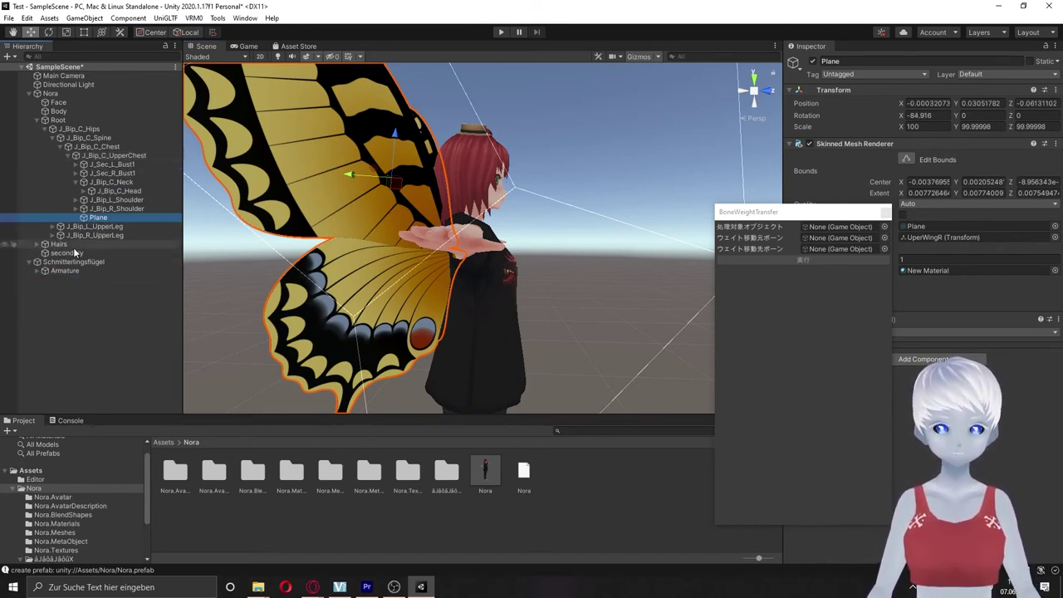
pyautogui.click(65, 271)
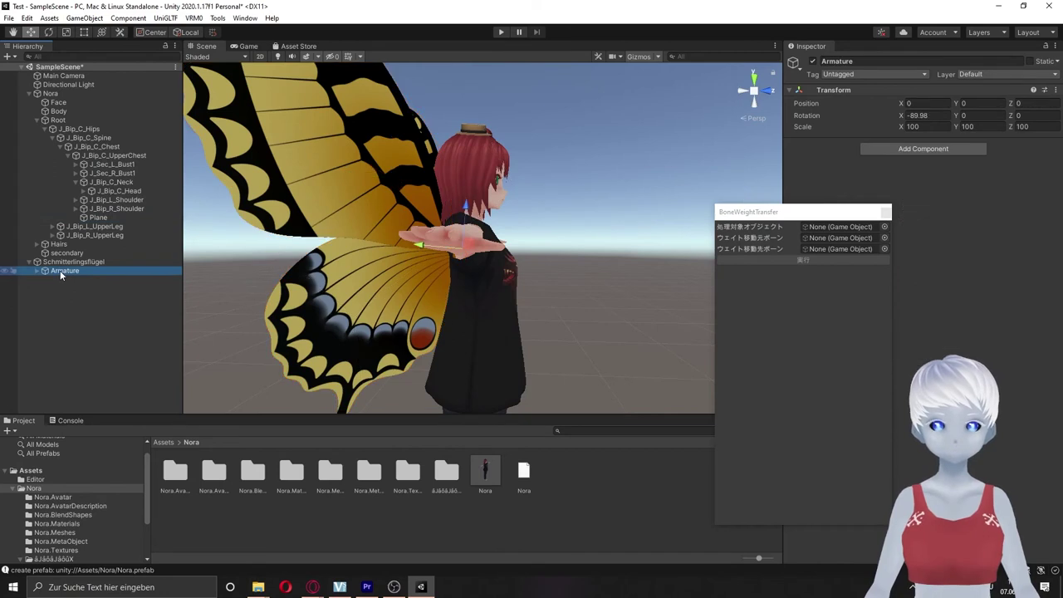
pyautogui.moveTo(77, 269); pyautogui.dragTo(128, 154)
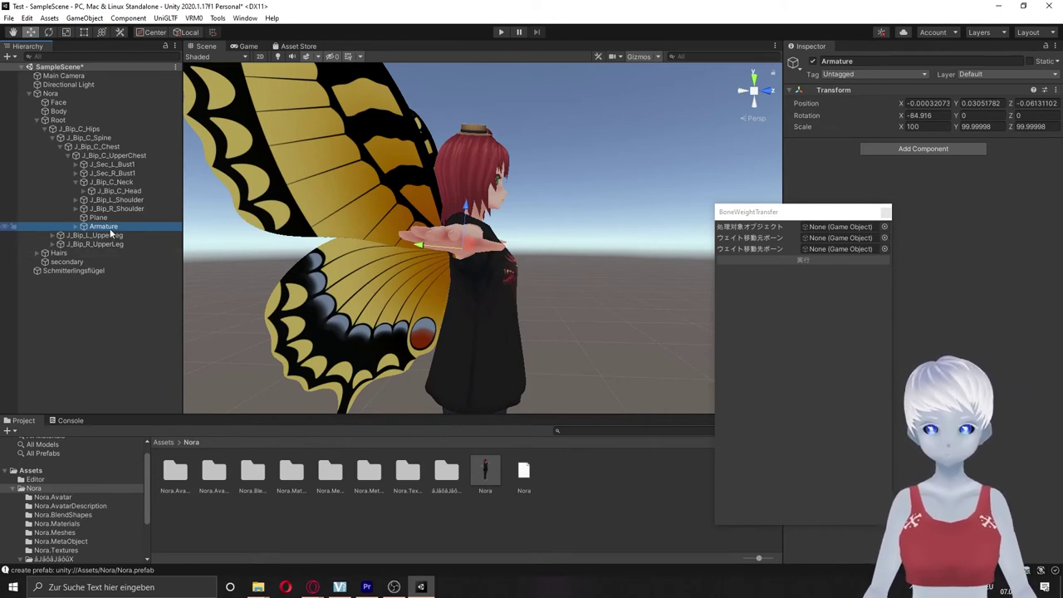
# Run BoneWeightTransfer on Armature, moving weights from Schmitterlingsflügel to J_Bip_C_UpperChest.
pyautogui.moveTo(776, 212); pyautogui.dragTo(716, 212)
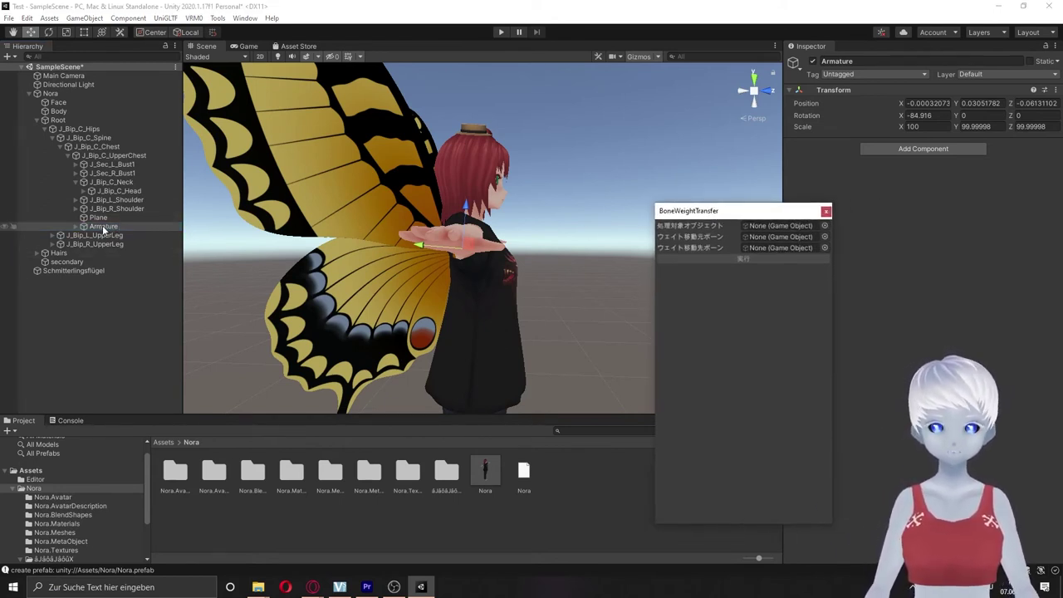
pyautogui.moveTo(100, 225); pyautogui.dragTo(769, 224)
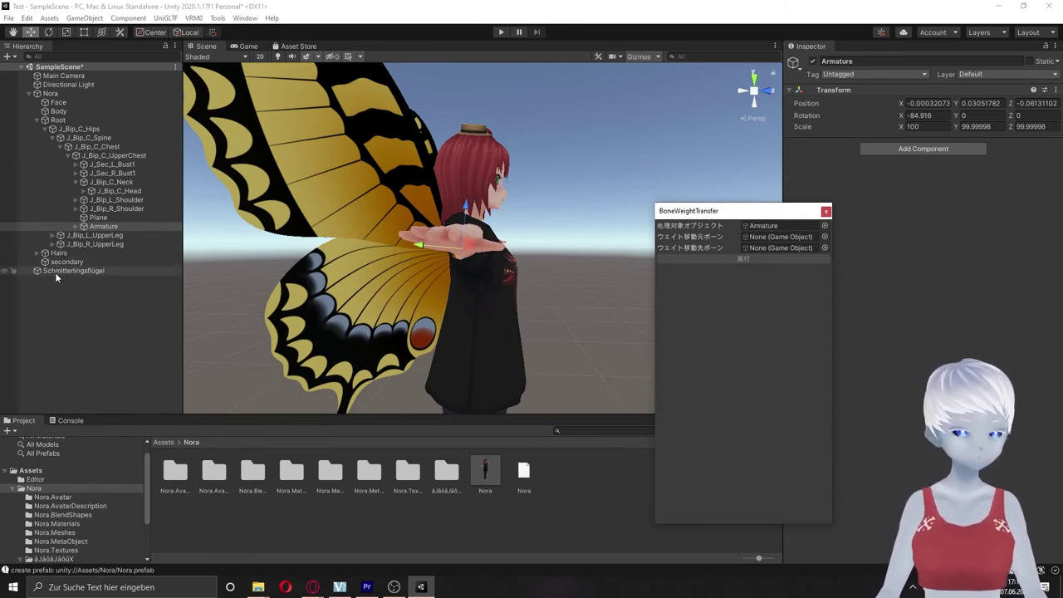
pyautogui.moveTo(55, 271); pyautogui.dragTo(773, 239)
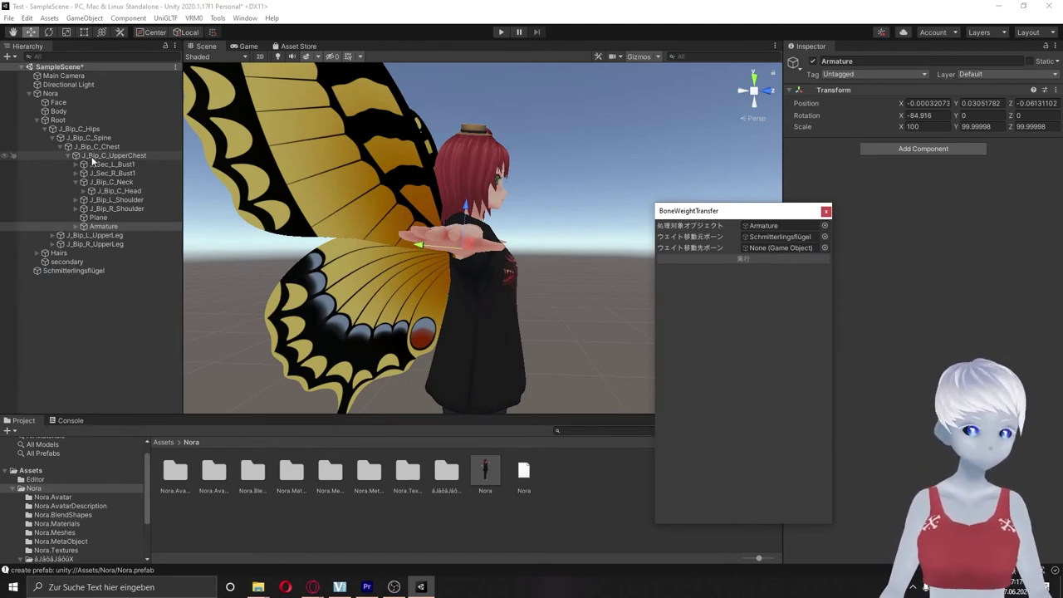
pyautogui.moveTo(92, 156); pyautogui.dragTo(758, 250)
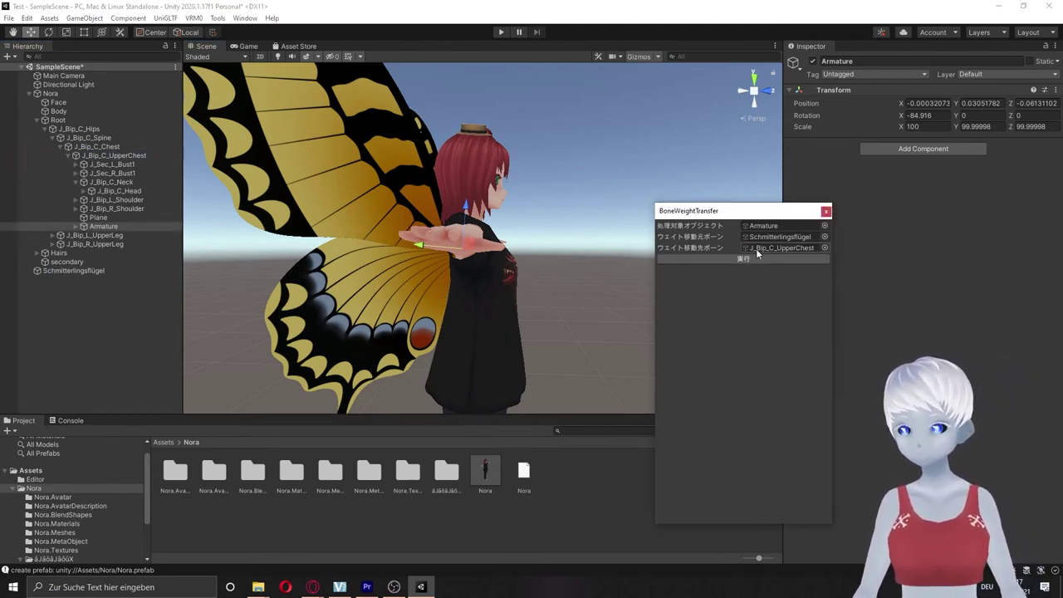
pyautogui.click(747, 260)
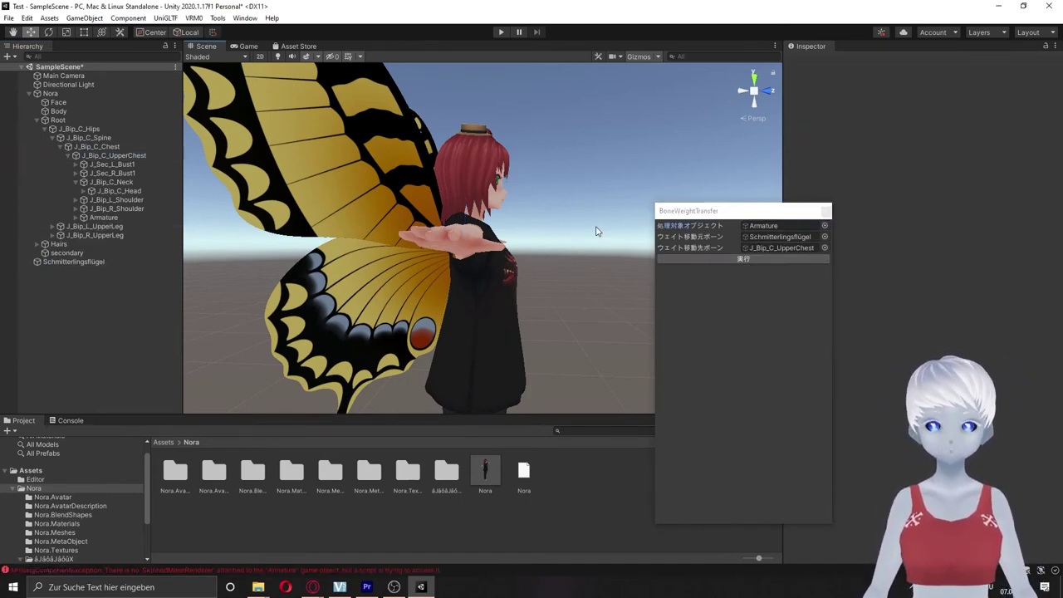
# Shift J_Bip_C_UpperChest with the wings along Z, then view Nora from the front.
pyautogui.click(123, 155)
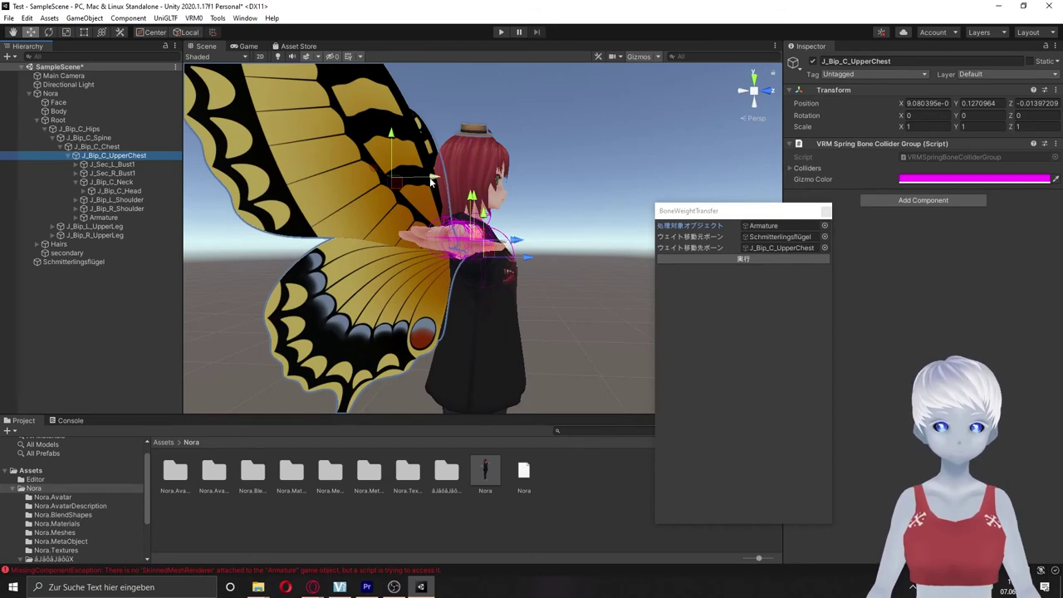
pyautogui.moveTo(430, 180)
pyautogui.mouseDown()
pyautogui.moveTo(614, 175)
pyautogui.moveTo(272, 167)
pyautogui.mouseUp()
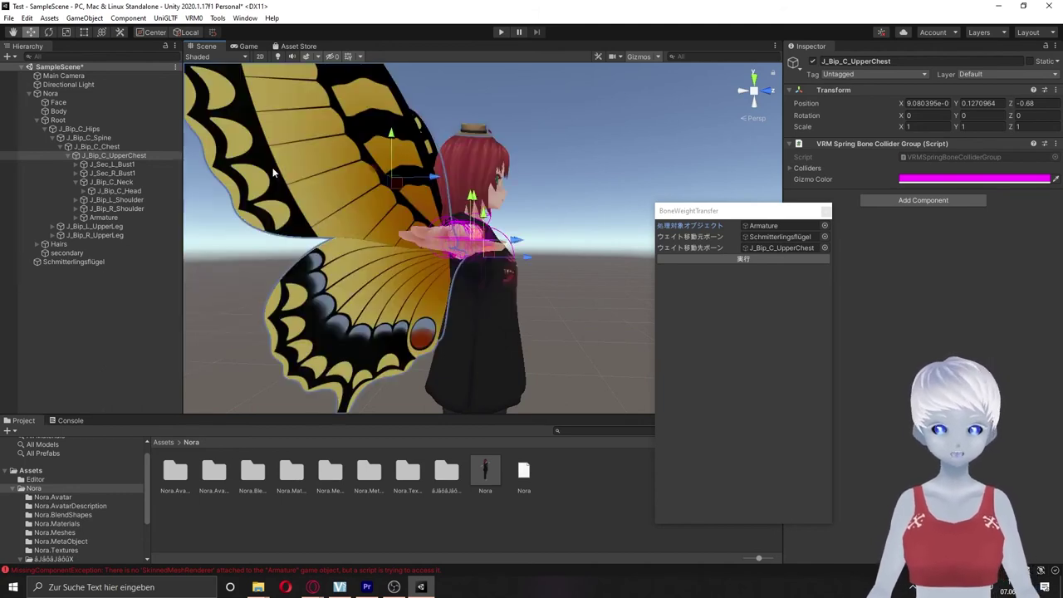
pyautogui.moveTo(497, 207)
pyautogui.keyDown('alt'); pyautogui.mouseDown()
pyautogui.moveTo(422, 270)
pyautogui.moveTo(361, 272)
pyautogui.mouseUp(); pyautogui.keyUp('alt')
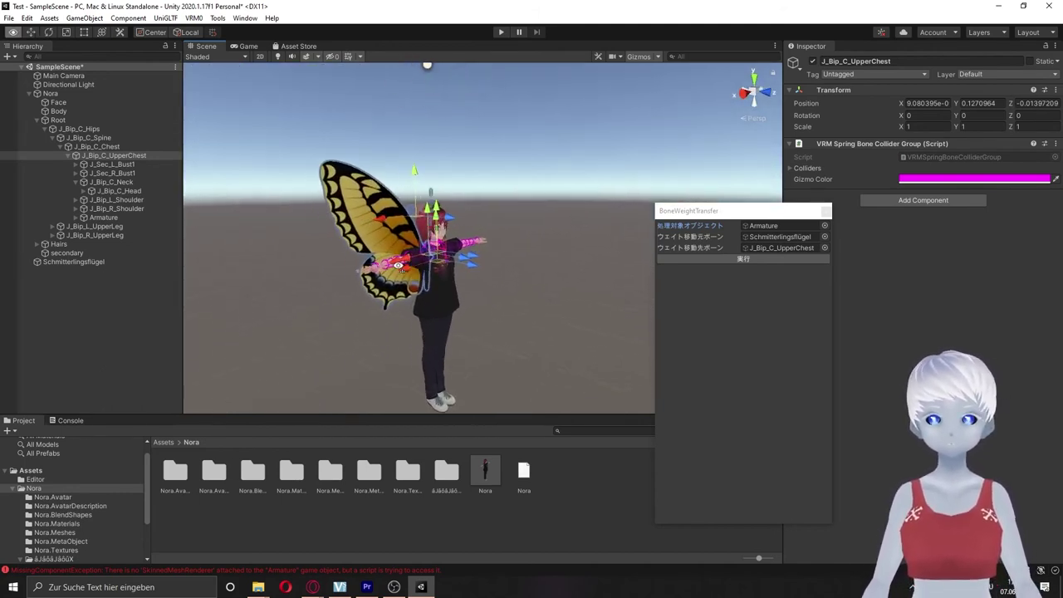
pyautogui.scroll(3, 361, 272)
pyautogui.keyDown('alt'); pyautogui.moveTo(361, 272); pyautogui.dragTo(303, 228); pyautogui.keyUp('alt')
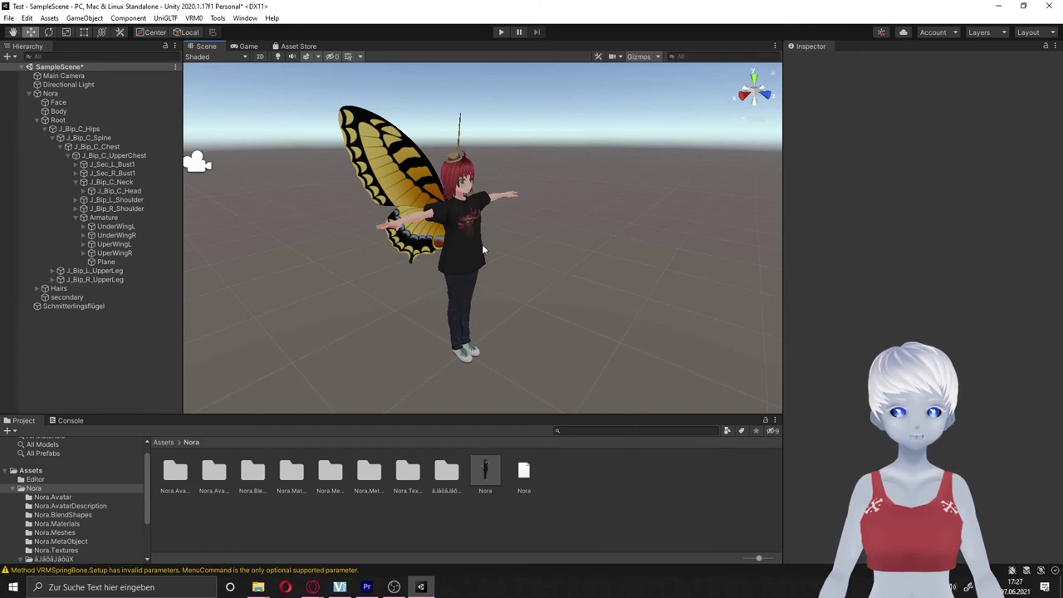
pyautogui.moveTo(499, 258)
pyautogui.mouseDown(button='middle')
pyautogui.moveTo(522, 266)
pyautogui.moveTo(470, 205)
pyautogui.mouseUp(button='middle')
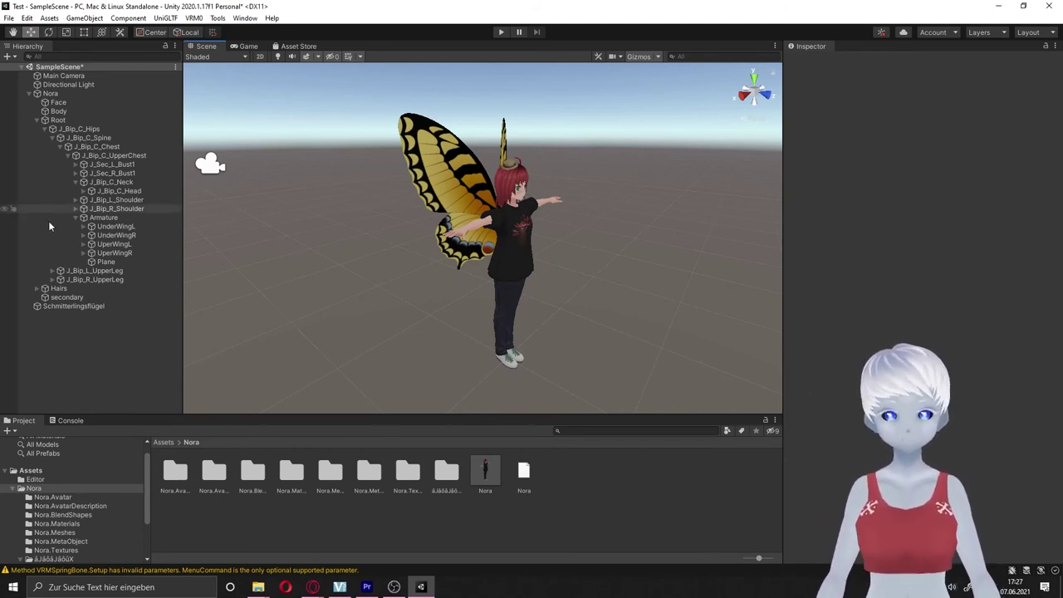
# Add a VRM Spring Bone component to secondary with four root bone slots.
pyautogui.click(66, 297)
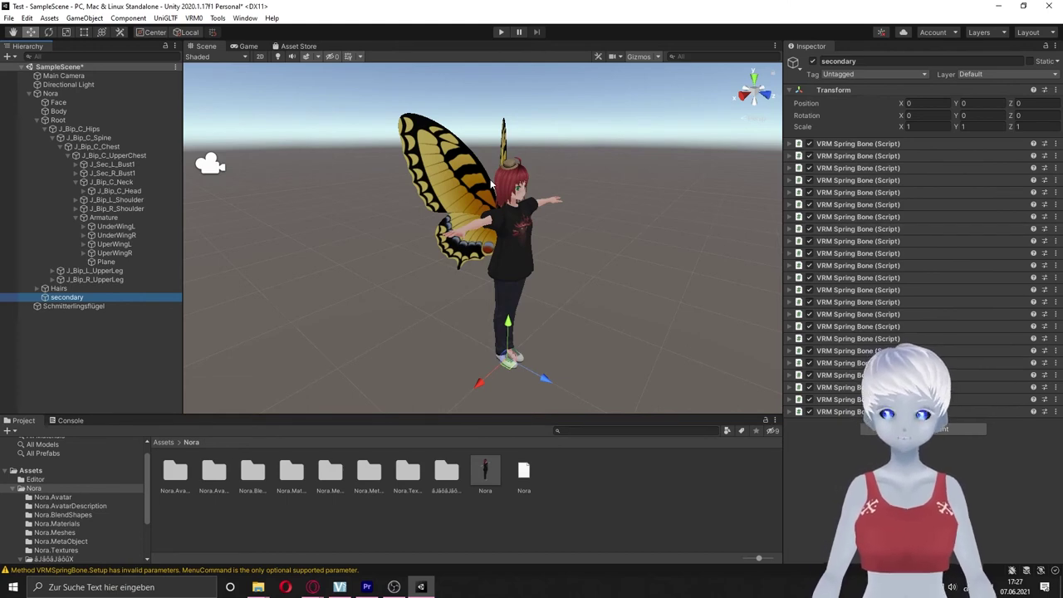
pyautogui.moveTo(491, 183); pyautogui.dragTo(496, 184, button='right')
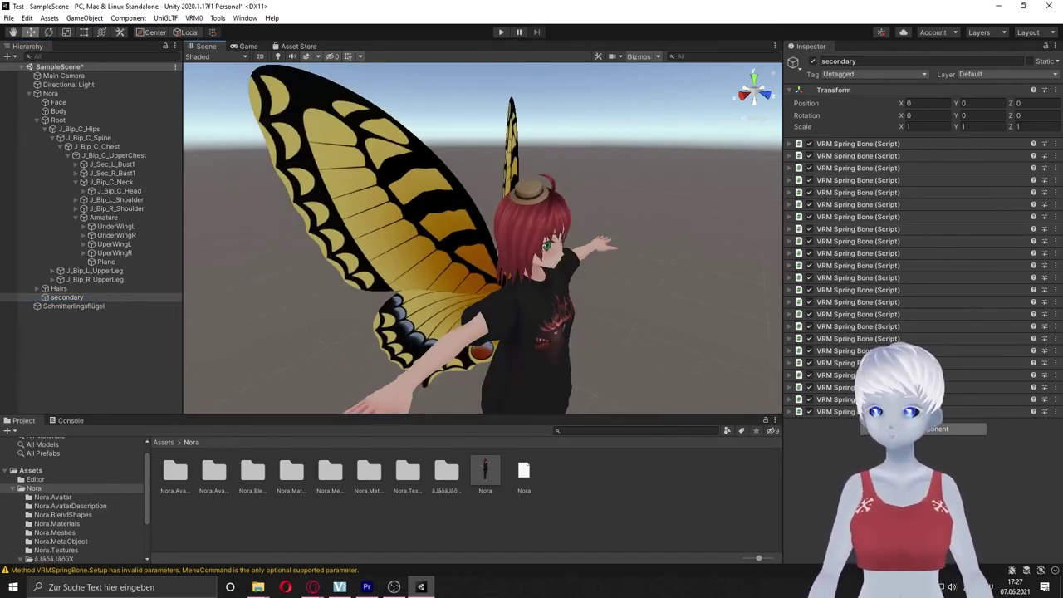
pyautogui.click(924, 428)
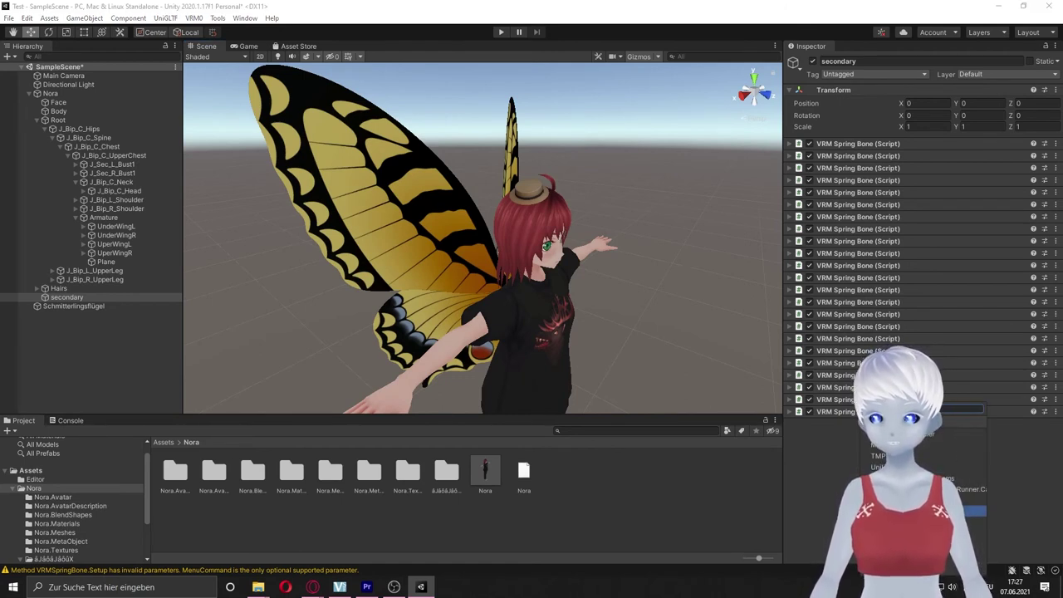
pyautogui.write('vrm')
pyautogui.click(952, 561)
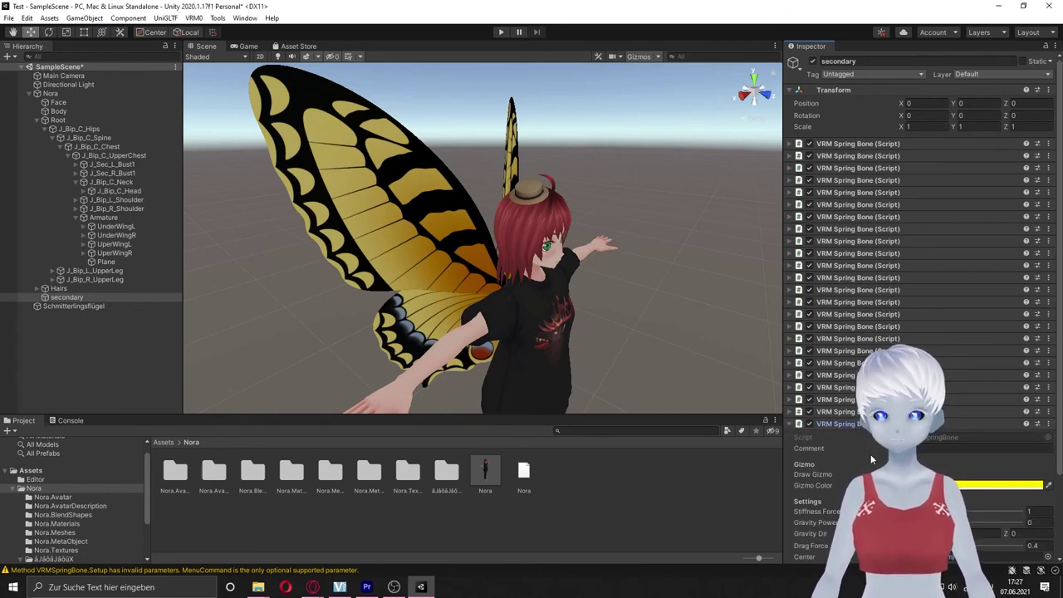
pyautogui.scroll(-3, 872, 460)
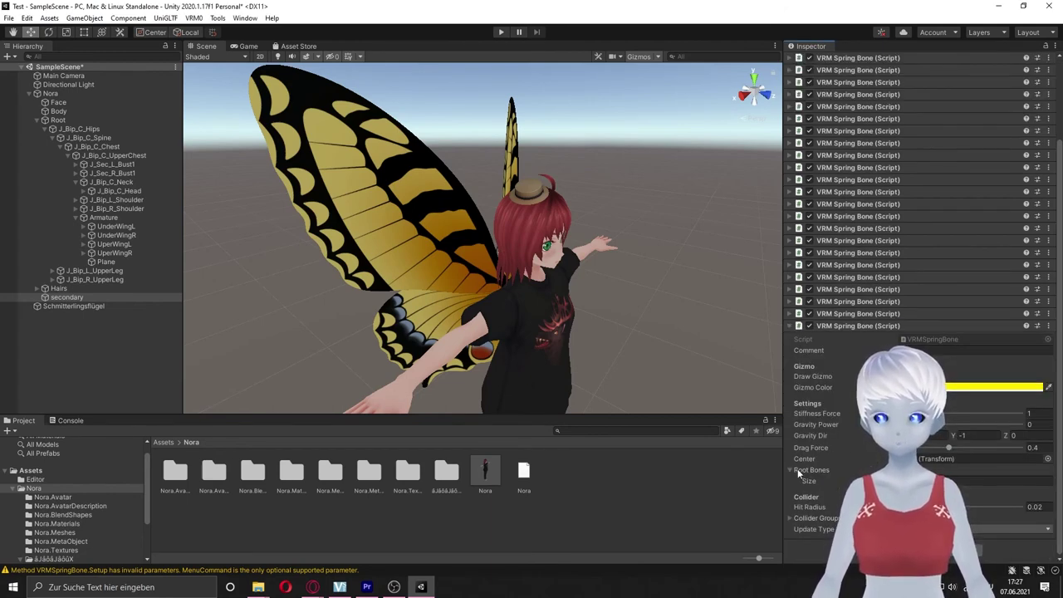
pyautogui.press('Return')
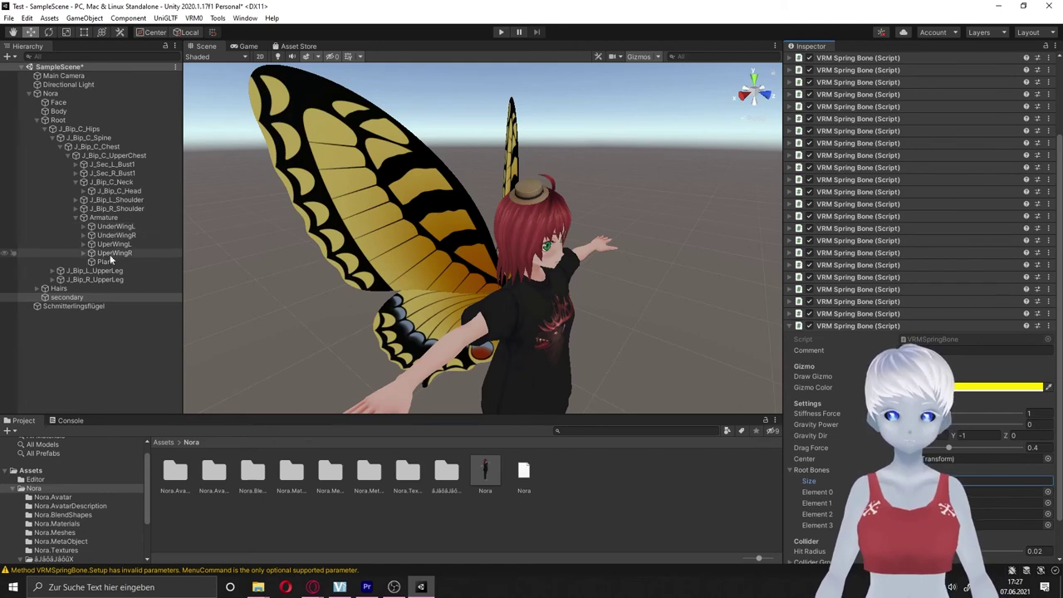
# Assign UnderWingL, UnderWingR and UperWingL as the spring bone's root bones.
pyautogui.moveTo(116, 226); pyautogui.dragTo(997, 492)
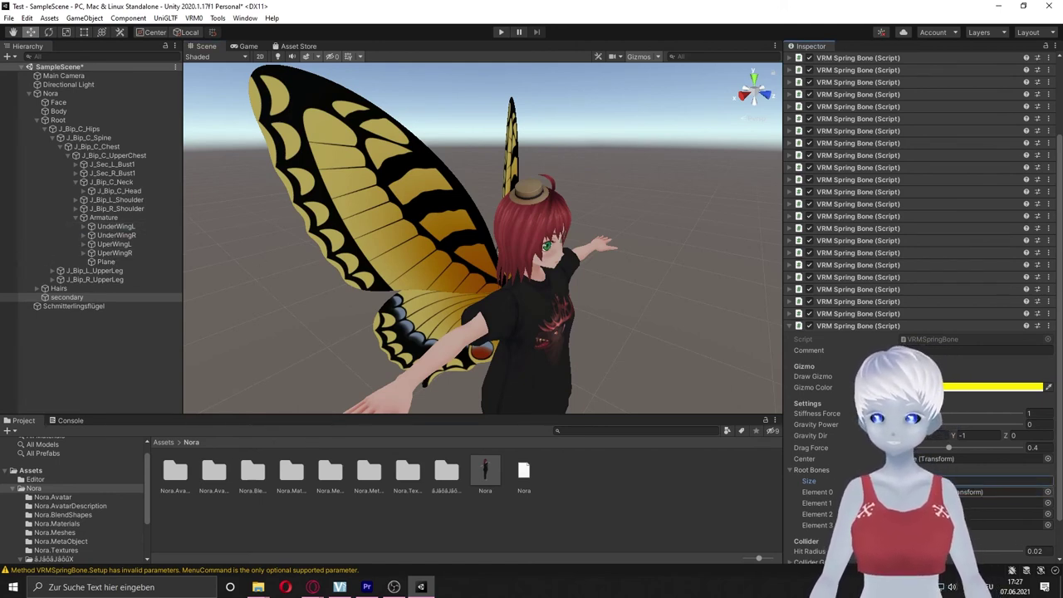
pyautogui.moveTo(133, 235); pyautogui.dragTo(997, 503)
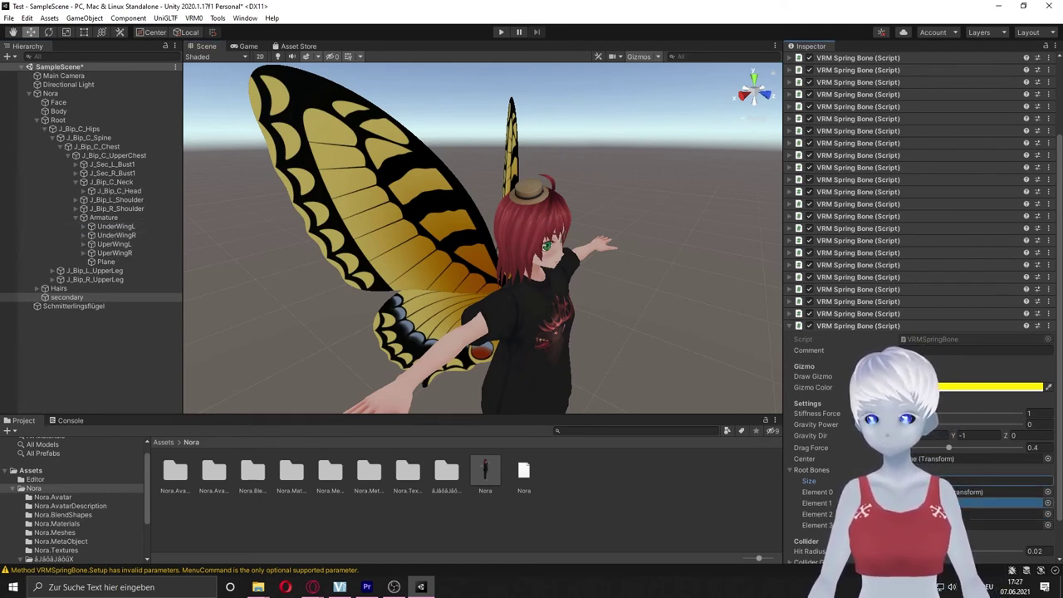
pyautogui.moveTo(114, 244); pyautogui.dragTo(997, 515)
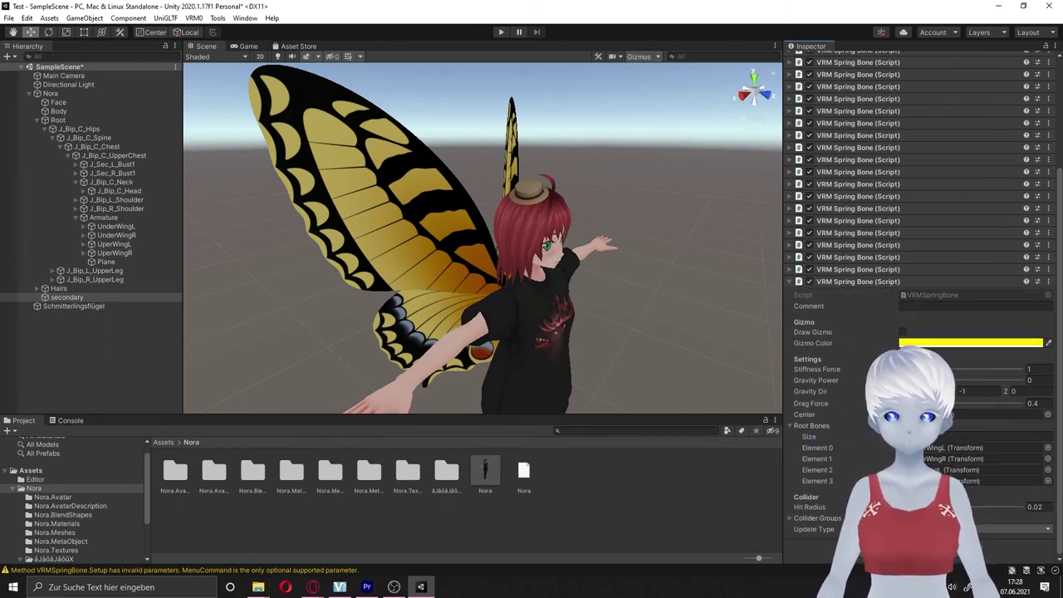
pyautogui.scroll(-2, 850, 404)
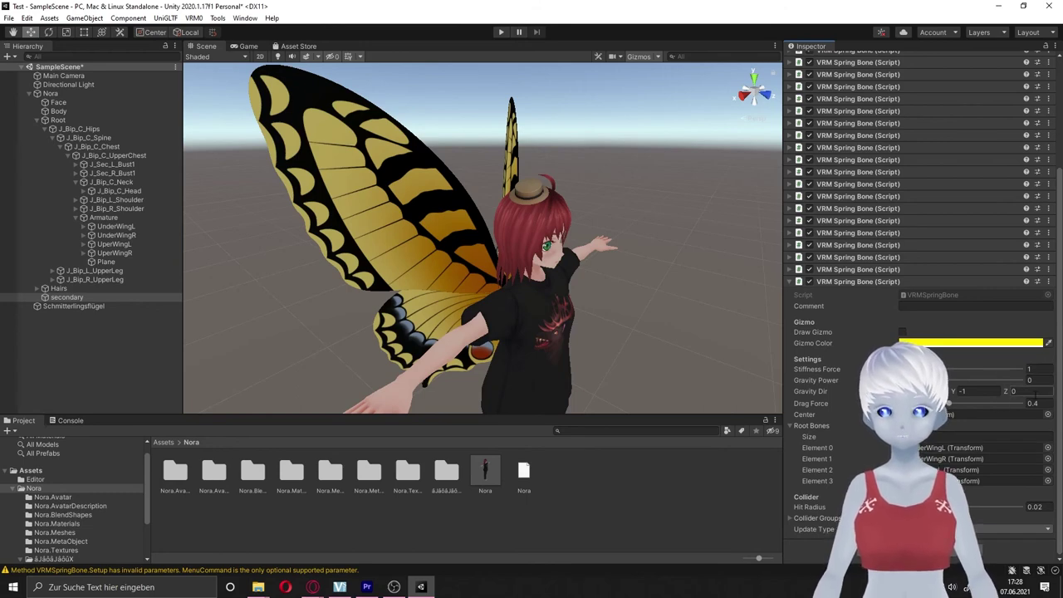
pyautogui.click(791, 282)
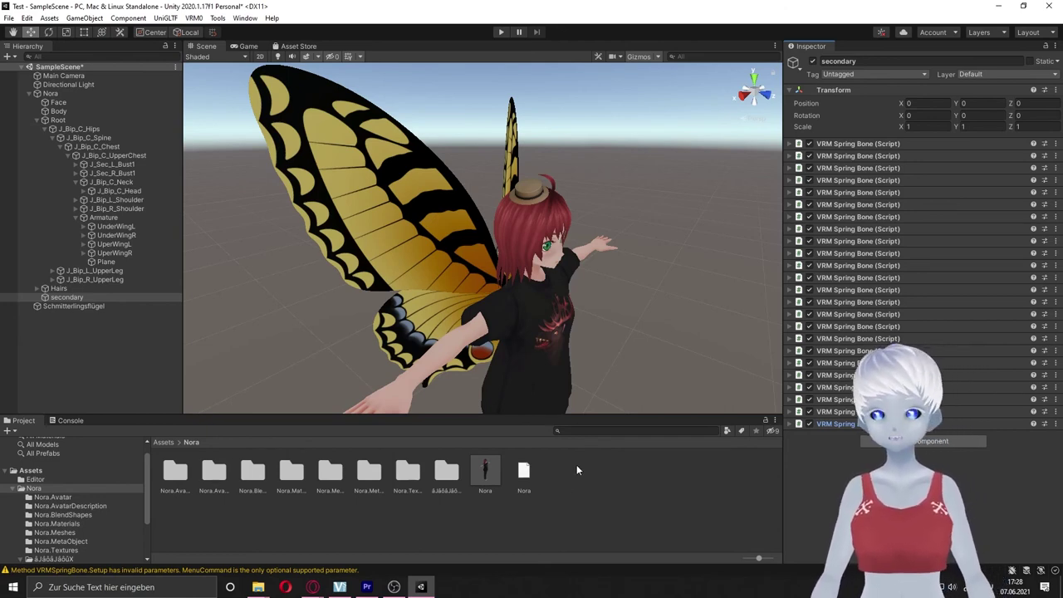
pyautogui.moveTo(612, 304)
pyautogui.mouseDown(button='right')
pyautogui.moveTo(615, 315)
pyautogui.moveTo(540, 324)
pyautogui.moveTo(558, 325)
pyautogui.mouseUp(button='right')
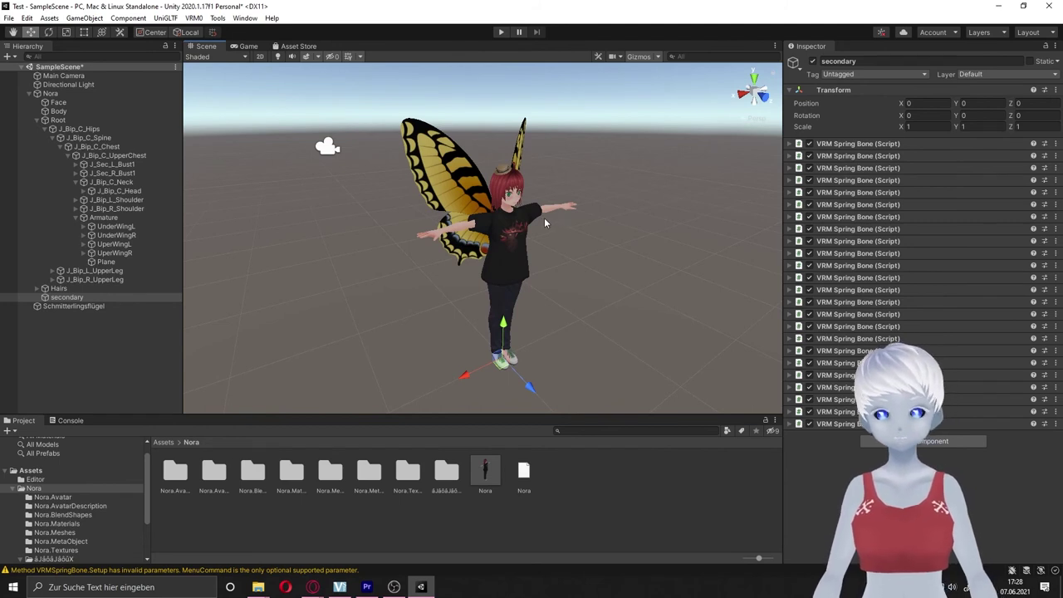
# Start the UniVRM export of Nora, keeping English as the exporter language.
pyautogui.click(52, 94)
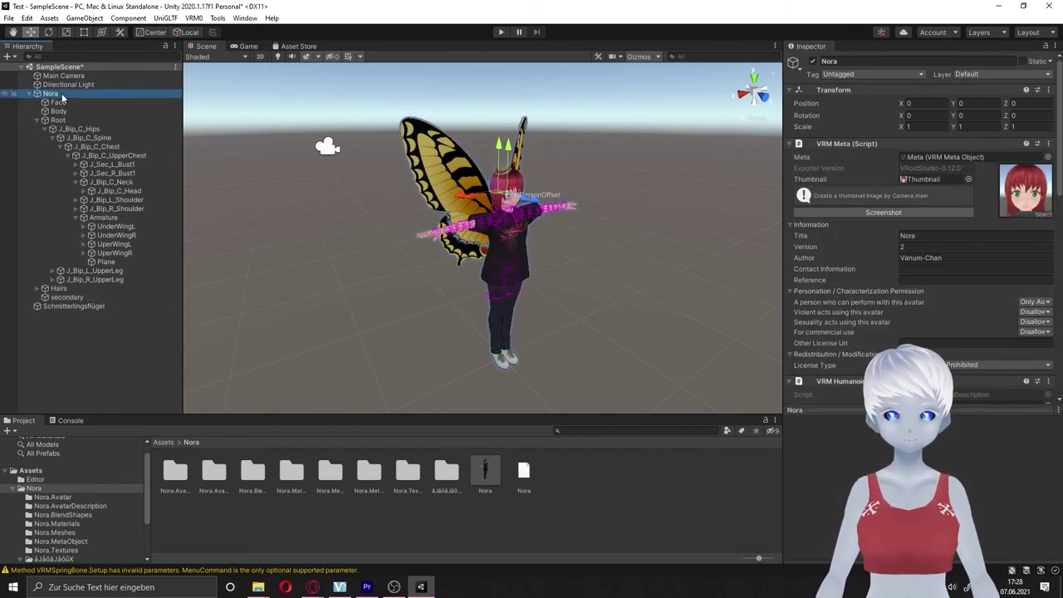
pyautogui.click(194, 18)
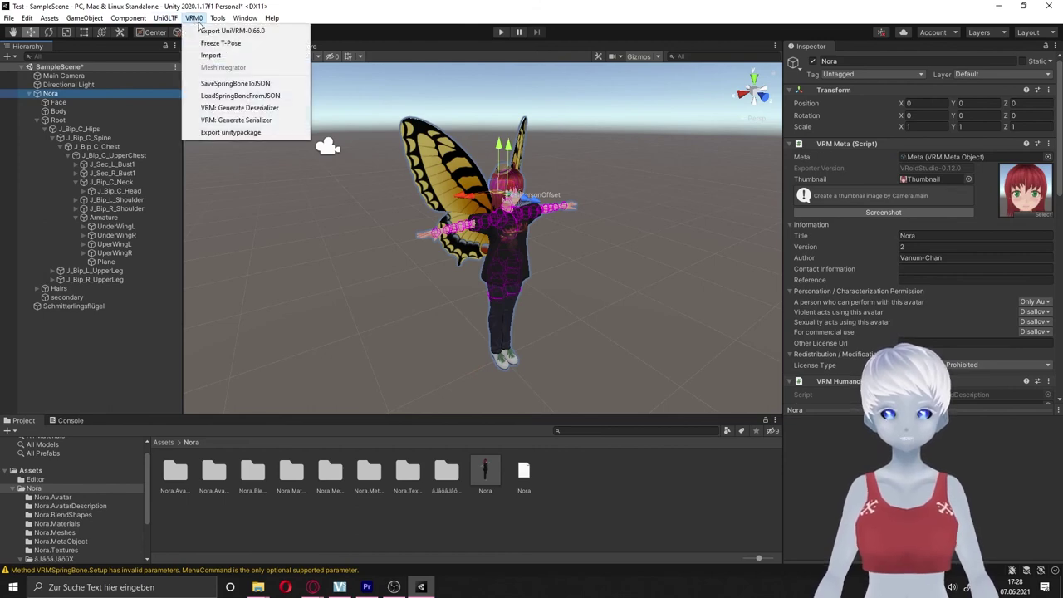
pyautogui.click(208, 31)
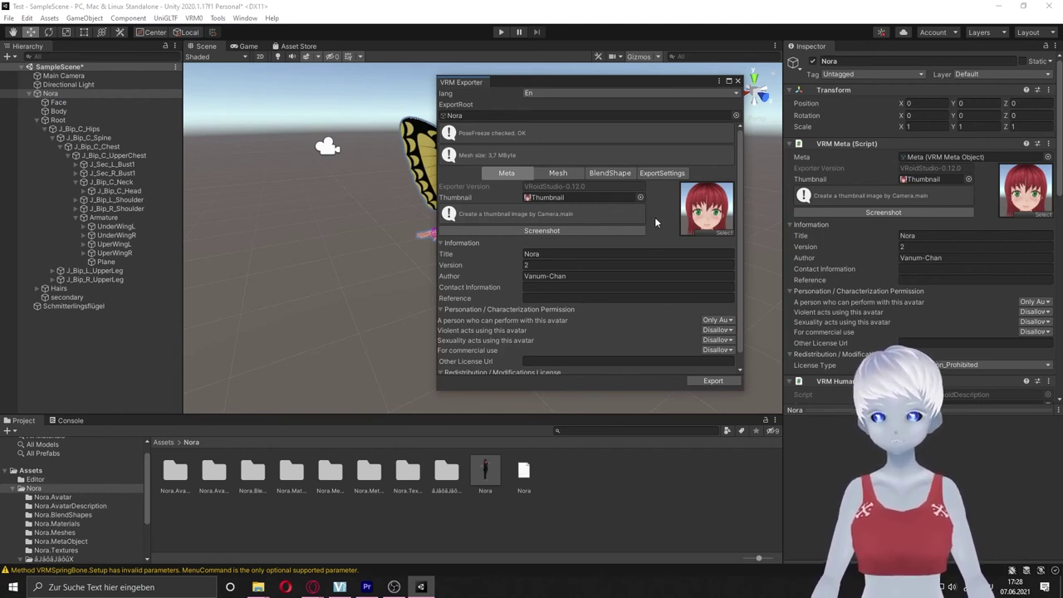
pyautogui.click(583, 94)
pyautogui.click(559, 116)
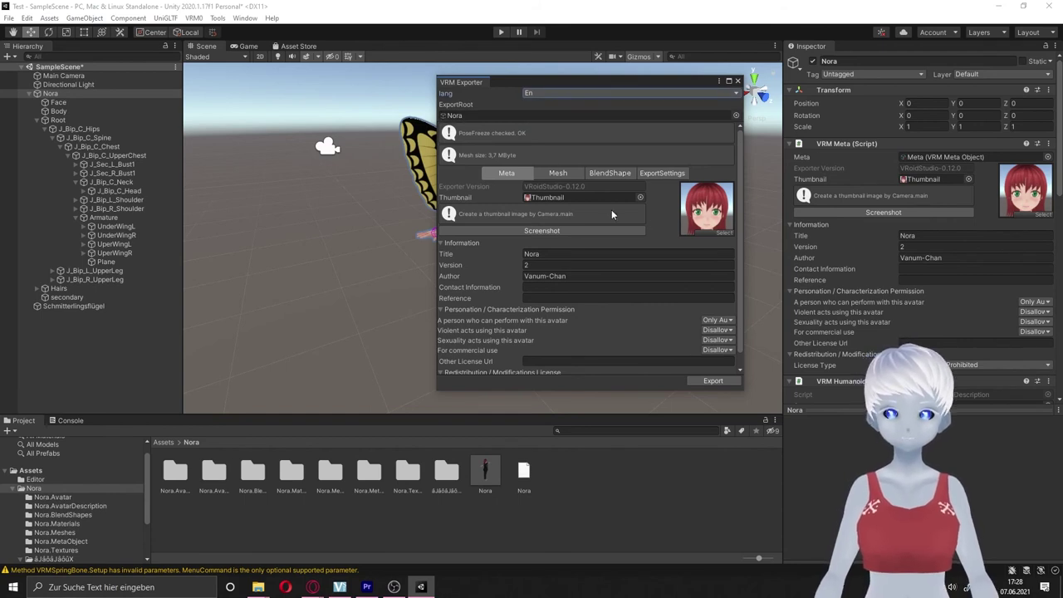
pyautogui.scroll(-1, 612, 211)
pyautogui.scroll(1, 612, 211)
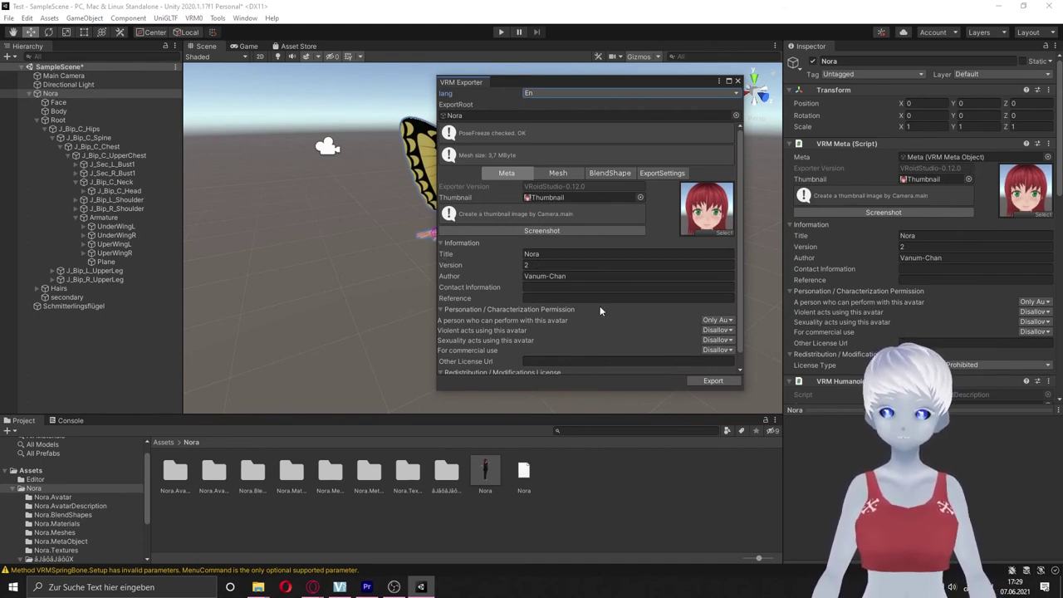
pyautogui.scroll(-1, 588, 266)
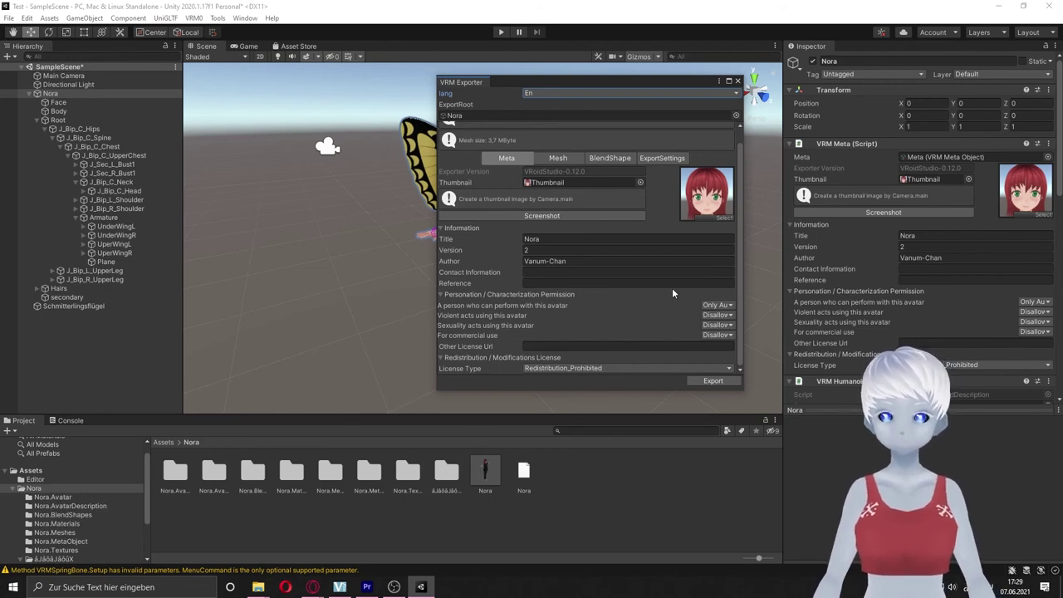
# Save the export as Nora.vrm on the Desktop, overwriting the old file, and minimise Unity.
pyautogui.click(715, 381)
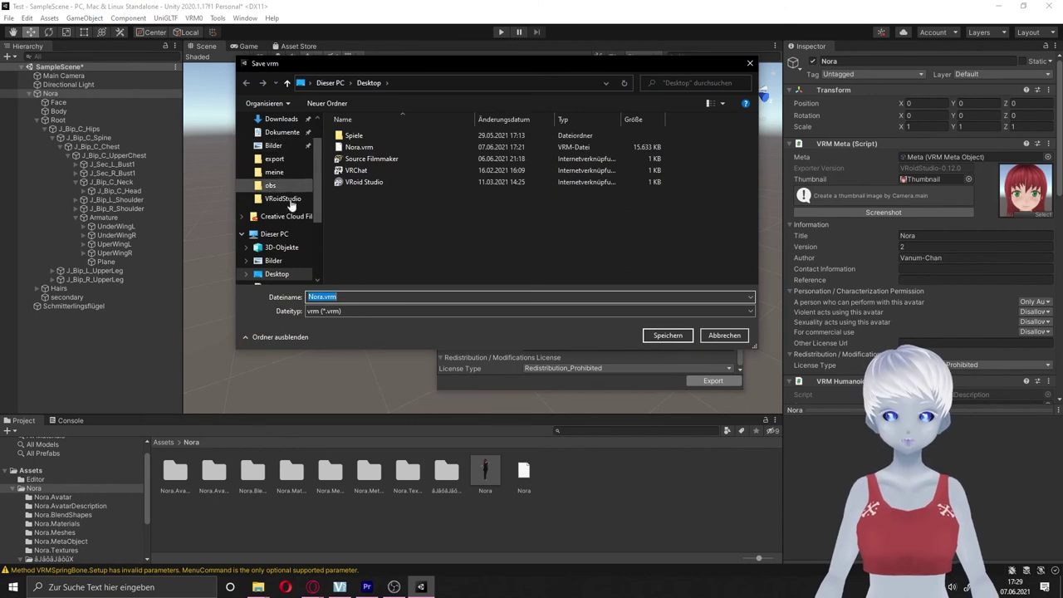
pyautogui.click(680, 335)
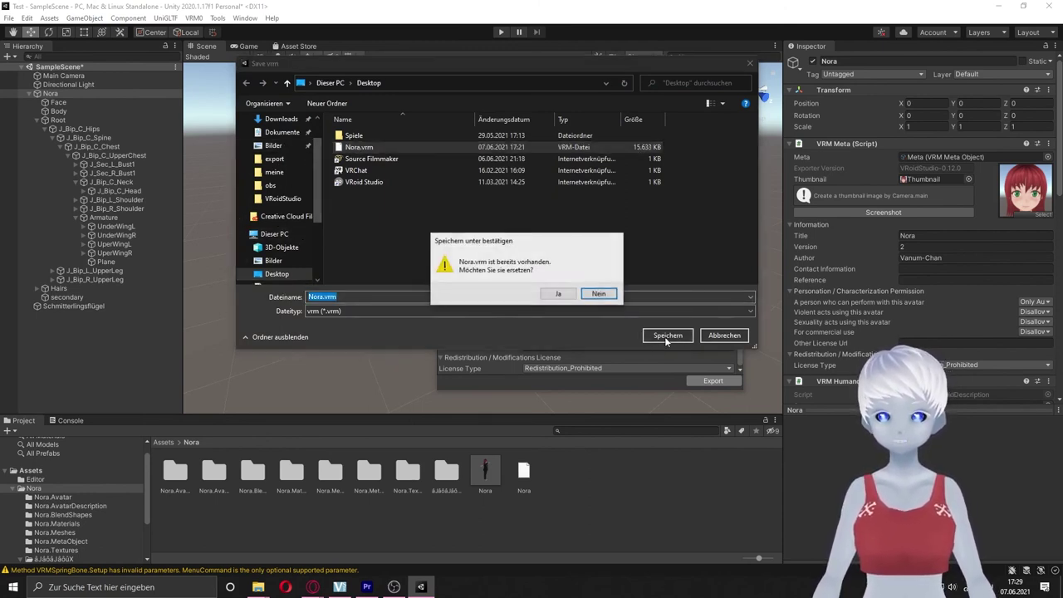
pyautogui.click(560, 294)
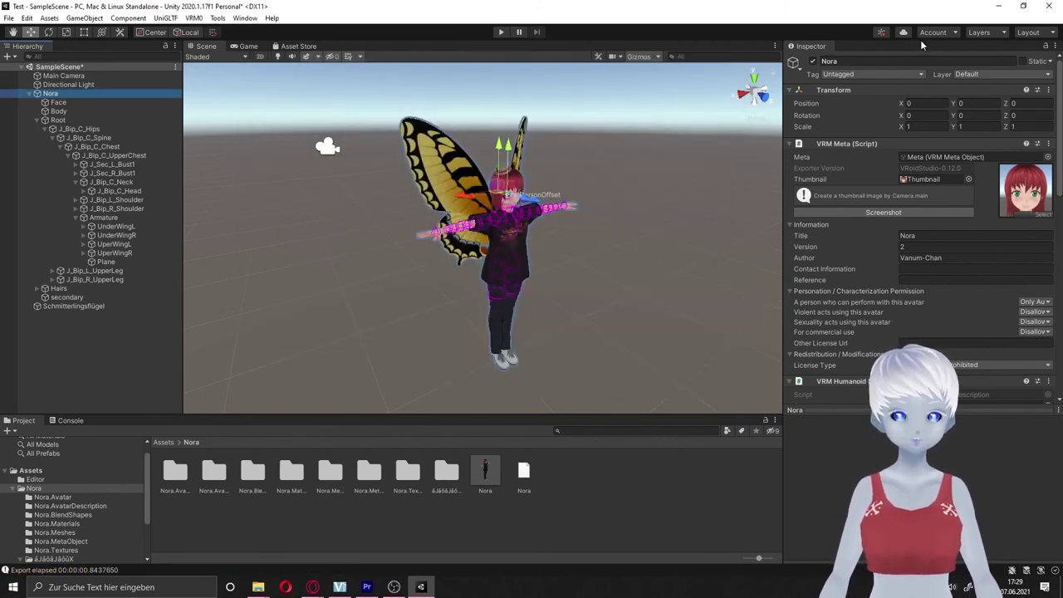
pyautogui.click(999, 7)
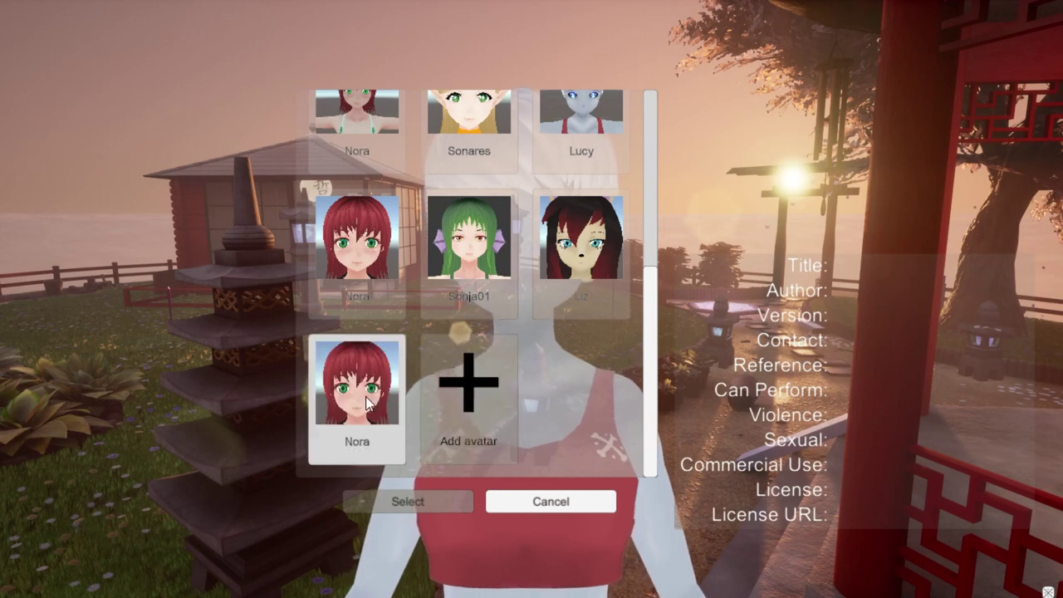
# Load the new Nora avatar, zoom out, hide the settings and frame her full body.
pyautogui.click(368, 403)
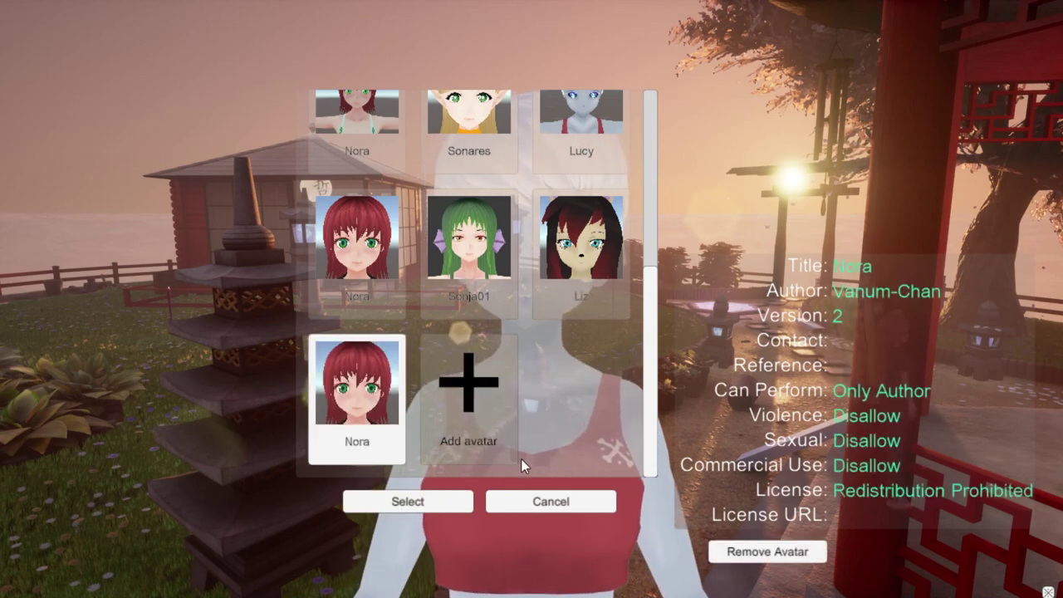
pyautogui.click(446, 501)
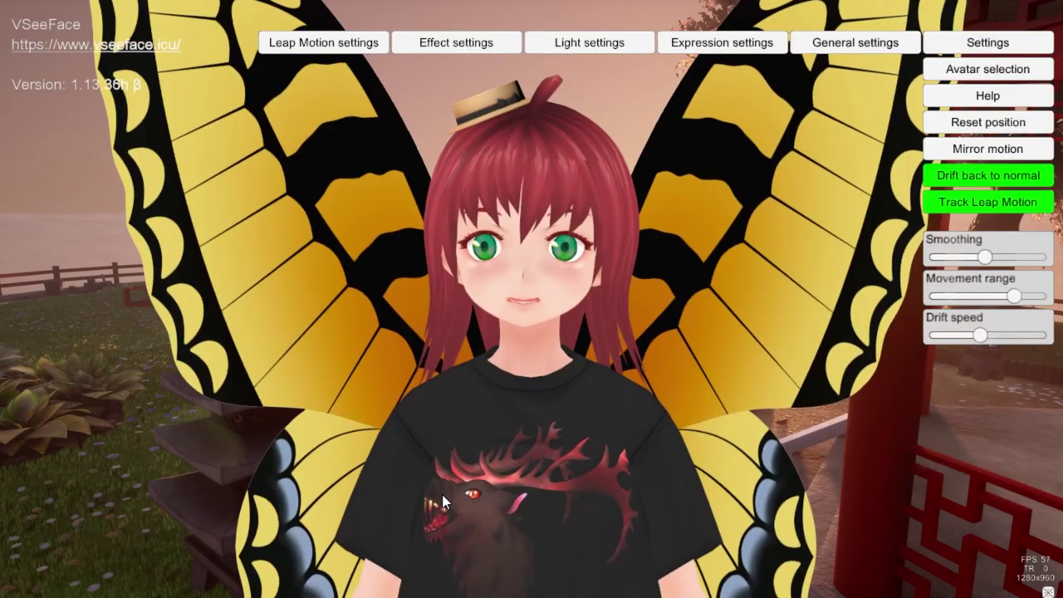
pyautogui.scroll(-5, 612, 424)
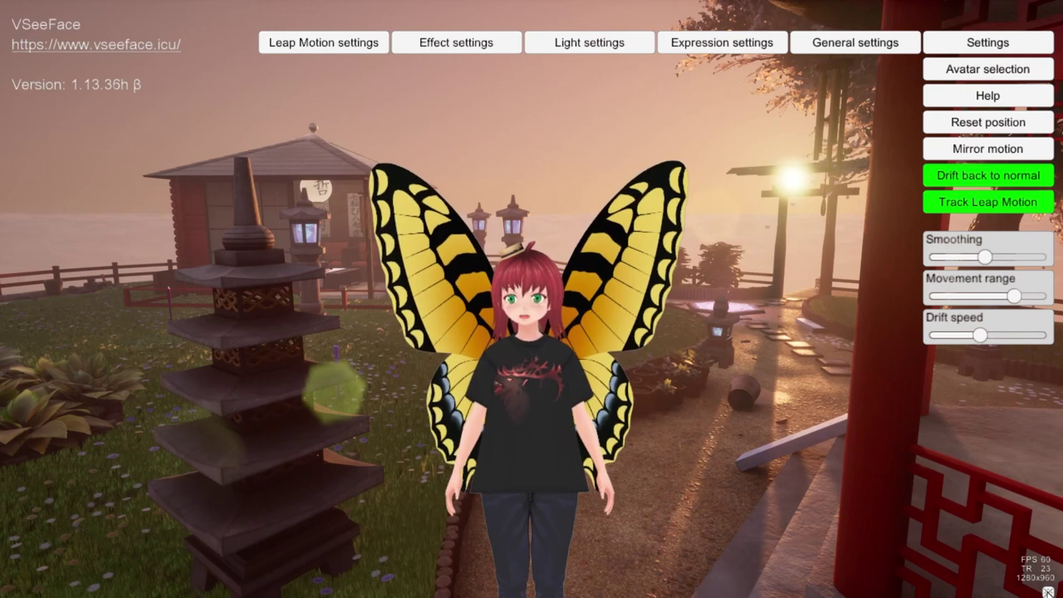
pyautogui.click(1049, 592)
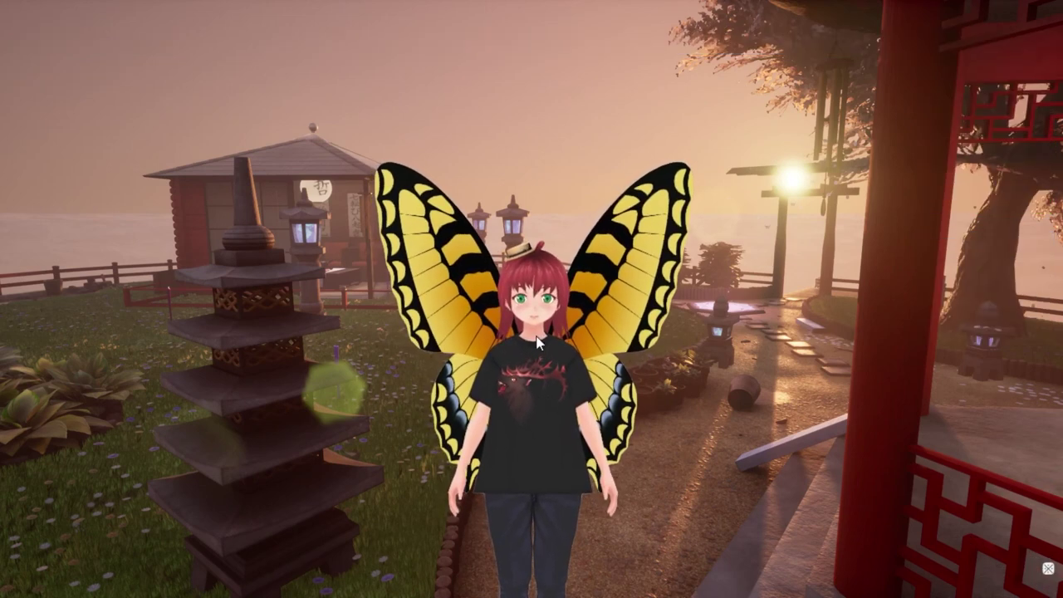
pyautogui.moveTo(520, 347); pyautogui.dragTo(520, 190, button='right')
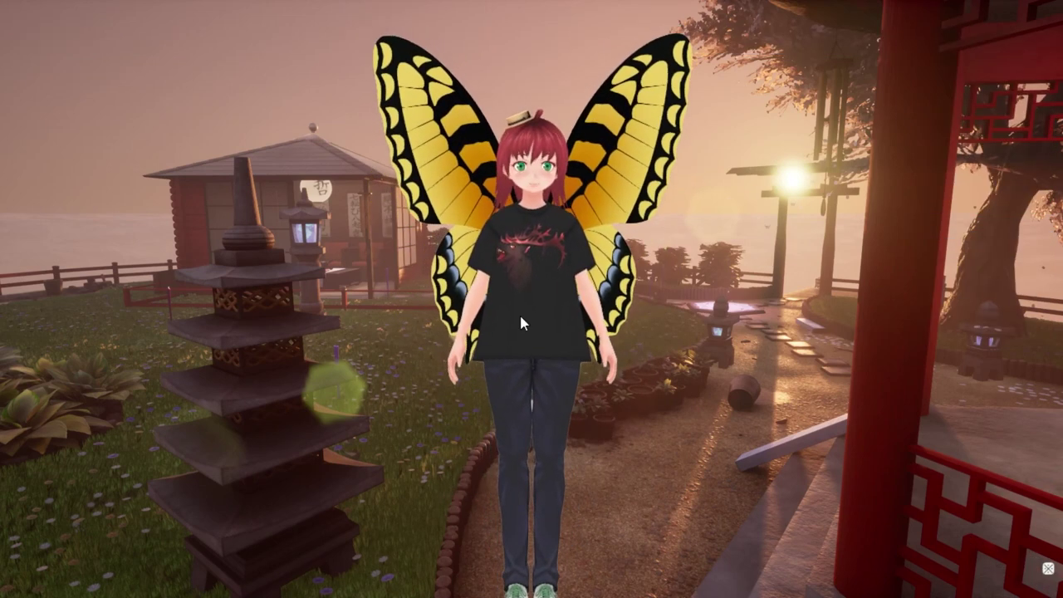